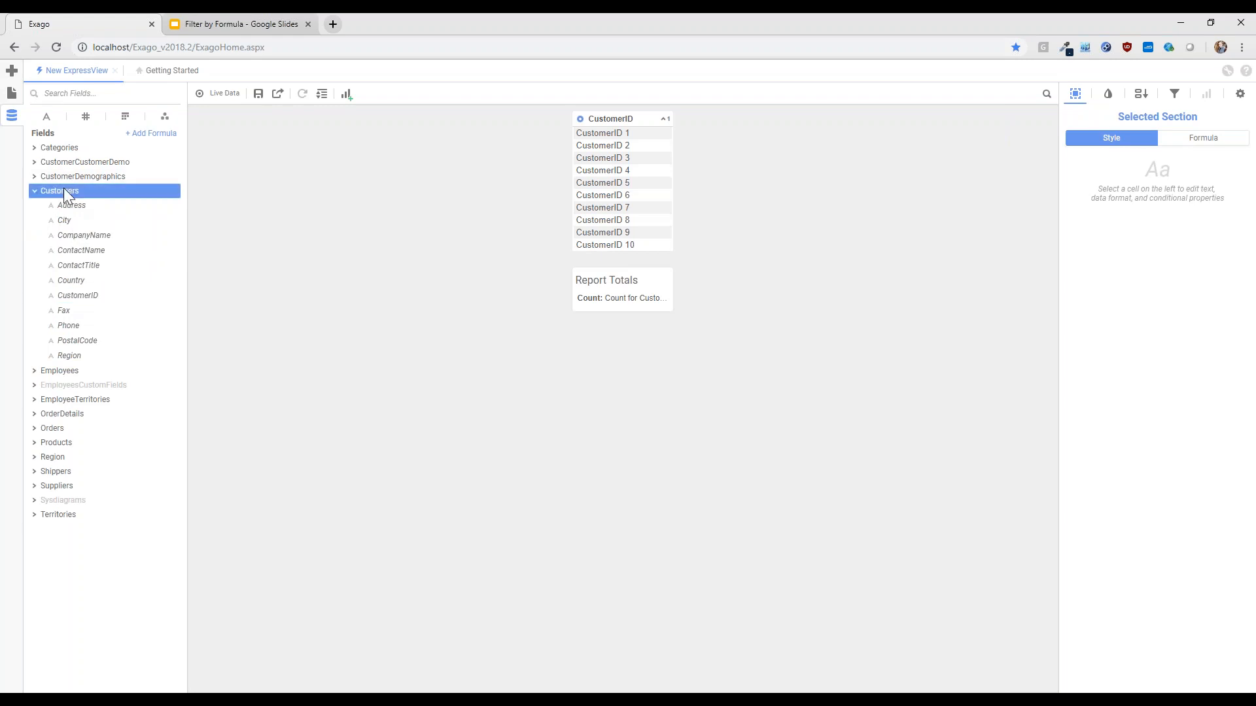
Add the OrderID, OrderDate, RequiredDate, ShippedDate and ShipAddress fields from Orders as report columns
left_click(58, 262)
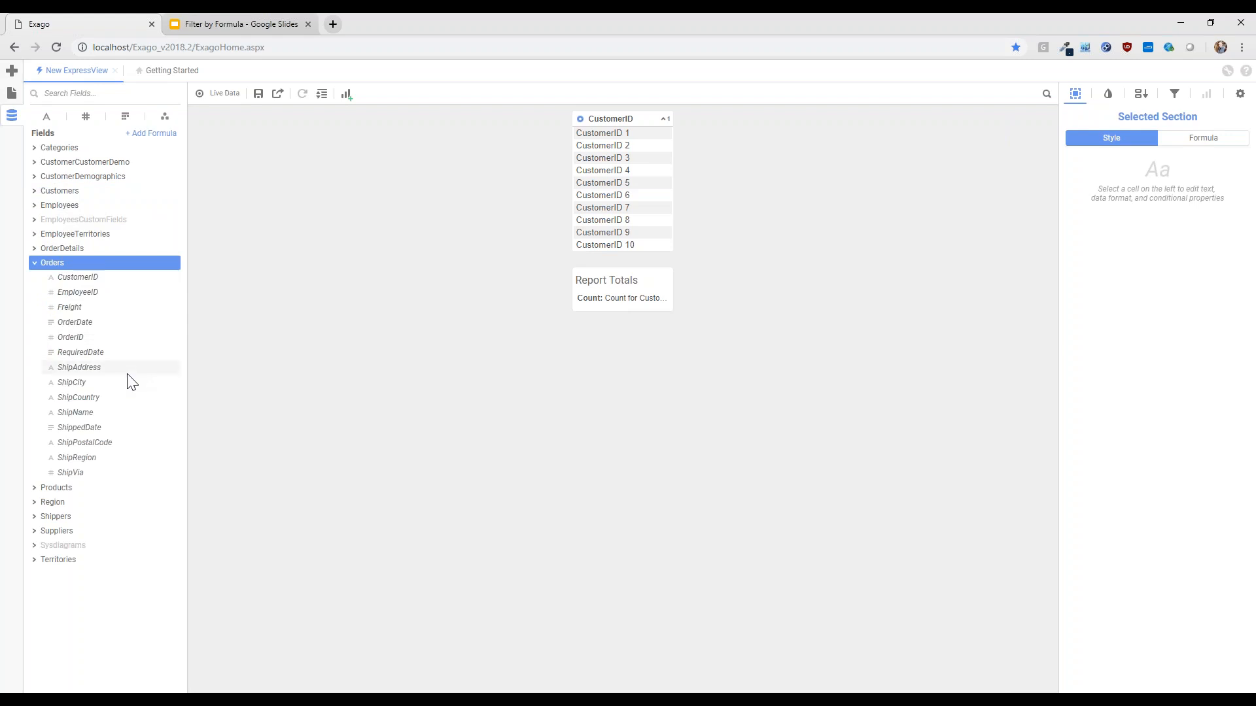
left_click(84, 336)
left_click(80, 323)
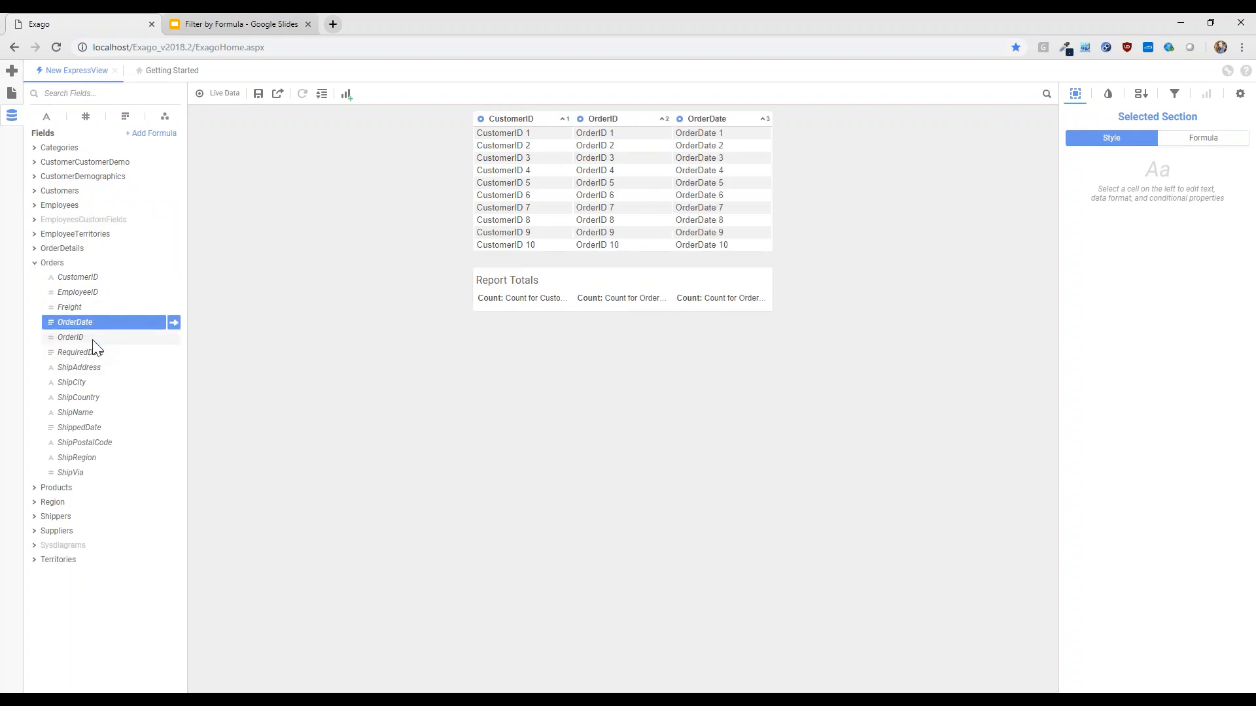
left_click(92, 352)
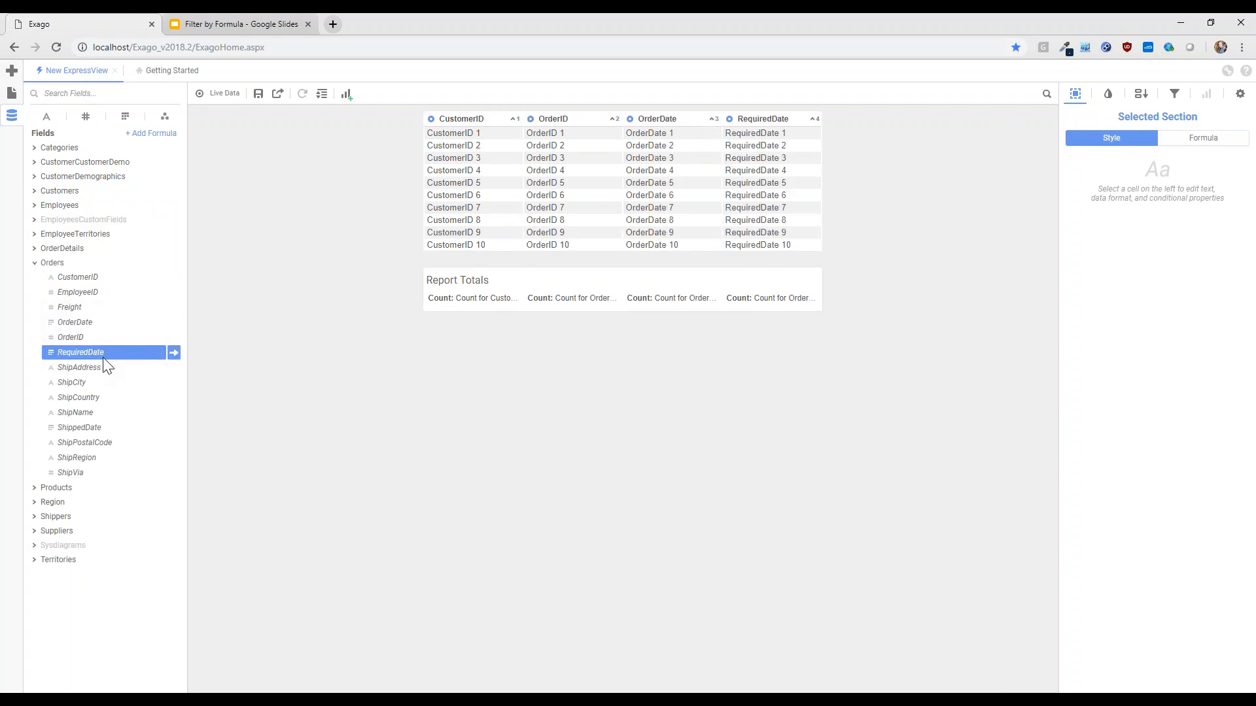
left_click(80, 427)
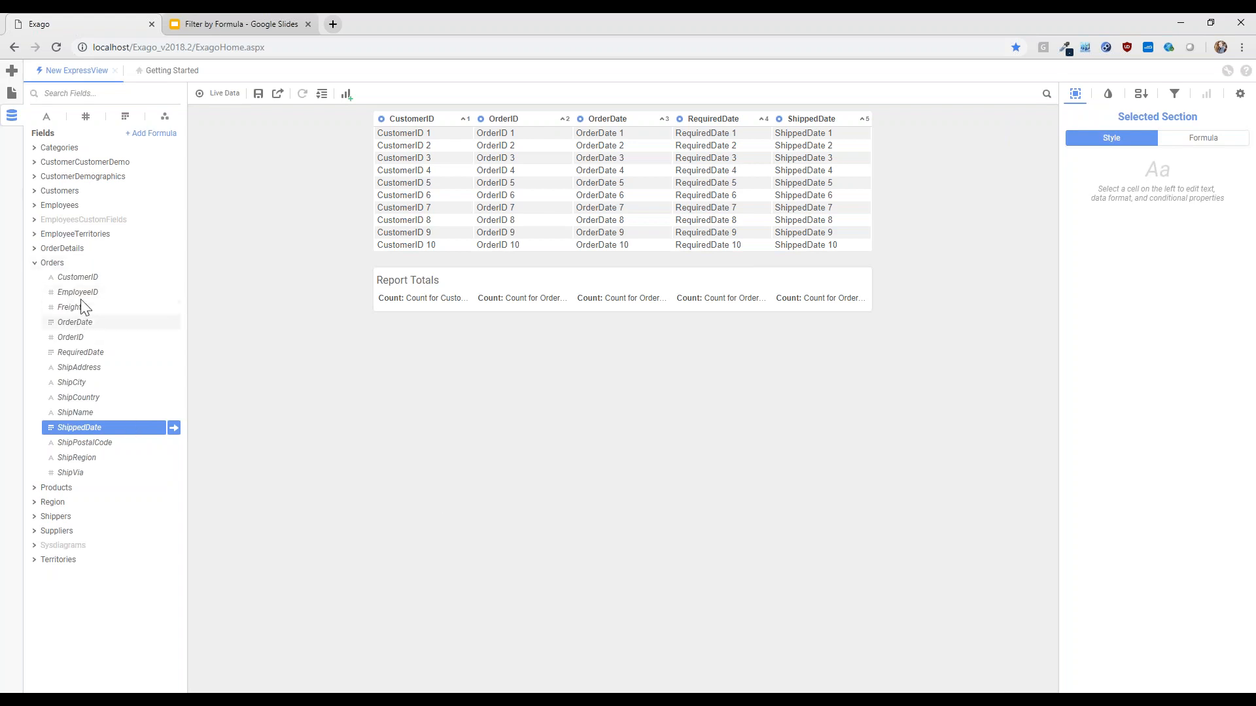
left_click(82, 367)
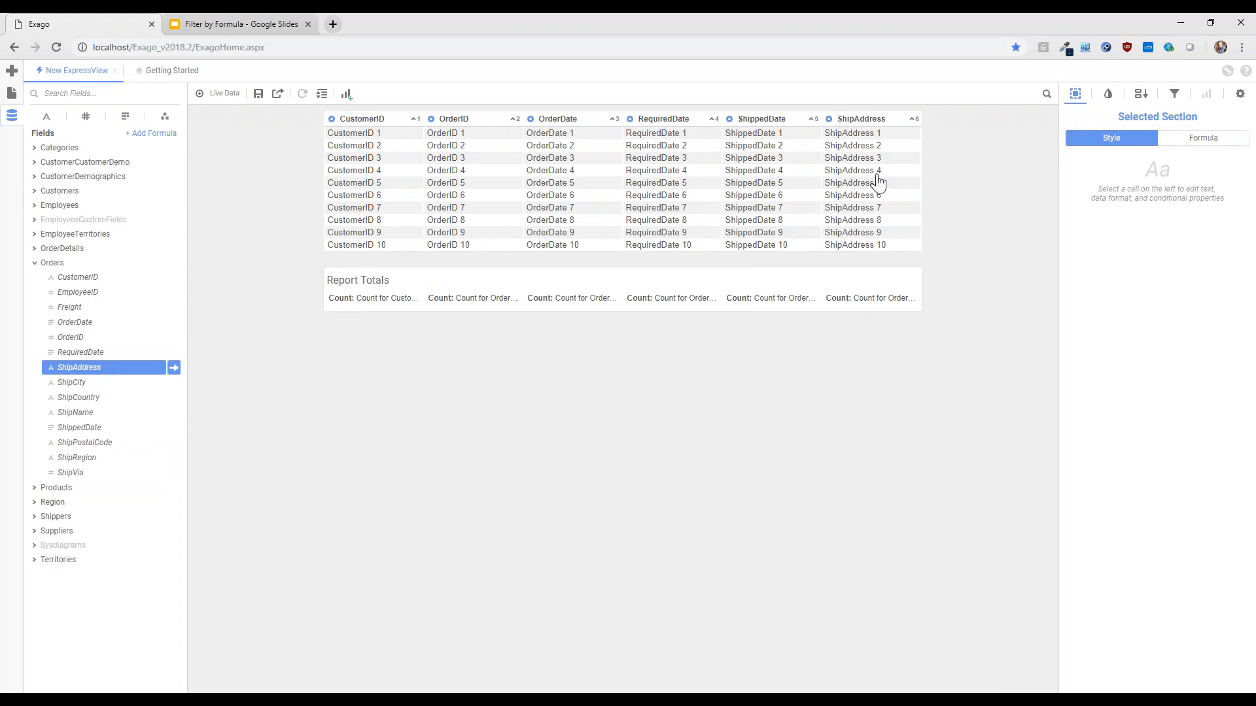
Open the ShipAddress column's formula for editing and append & NewLine() after {Orders.ShipAddress}
left_click(1076, 95)
left_click(1075, 98)
left_click(1210, 146)
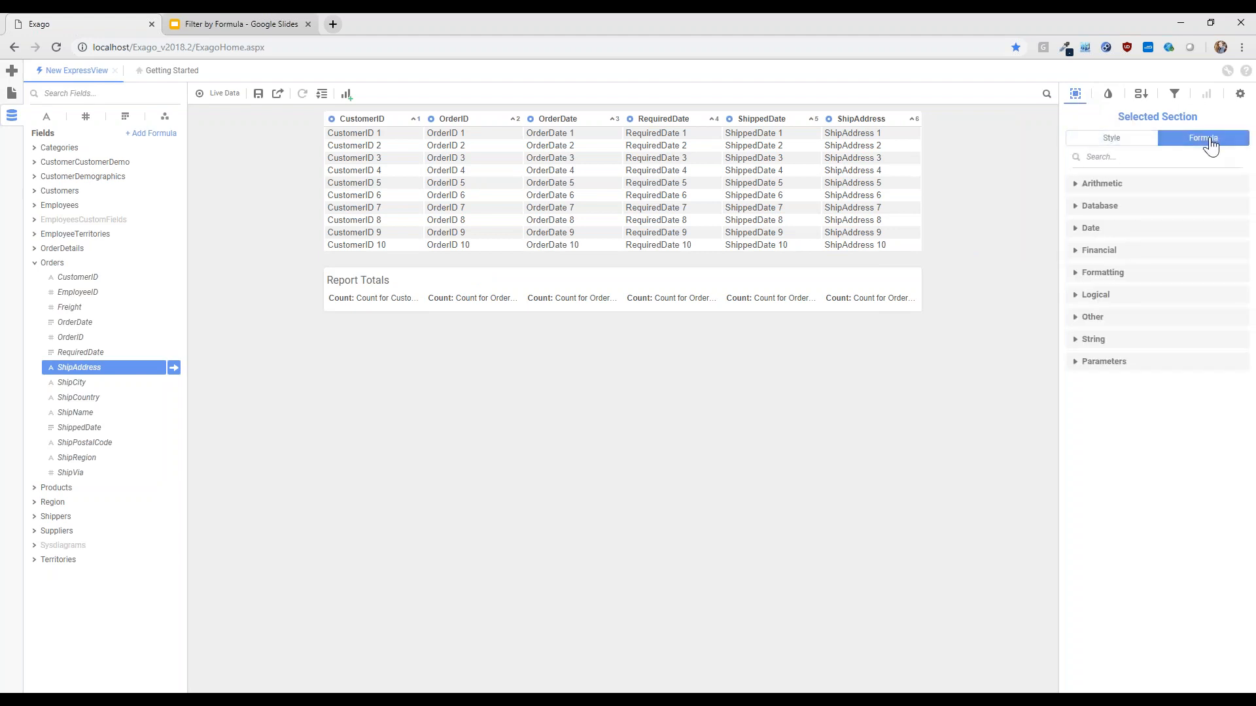
left_click(886, 164)
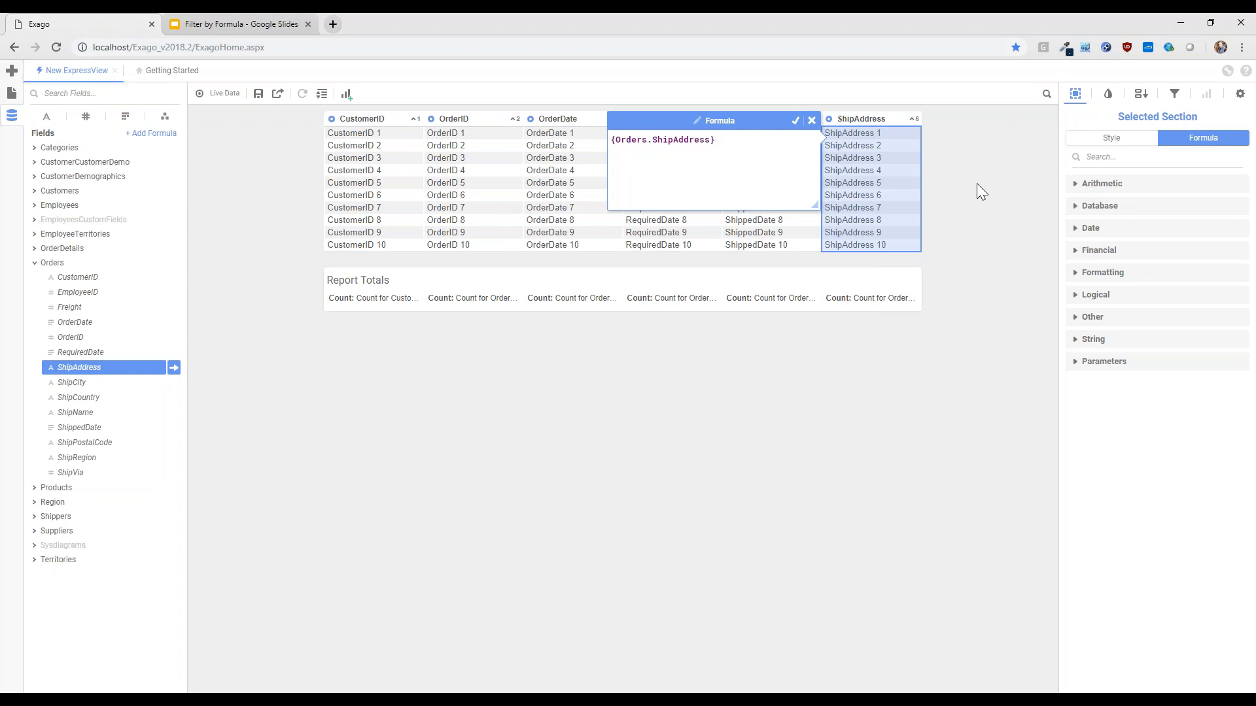
type("& NewLine()")
key("Right")
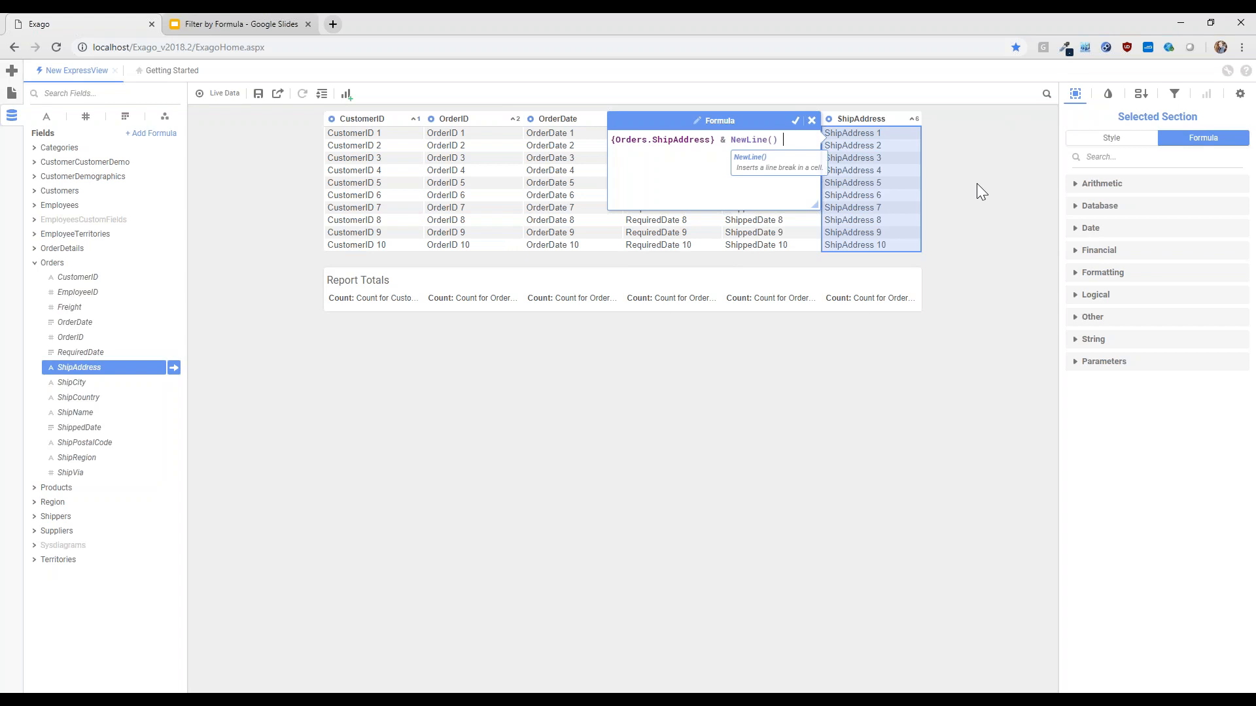
Extend the address formula with & {Customers.City} & ', ' & {Orders.ShipRegion}
type("&")
type(" {Customers.City}")
key("Return")
type("& ', ' ")
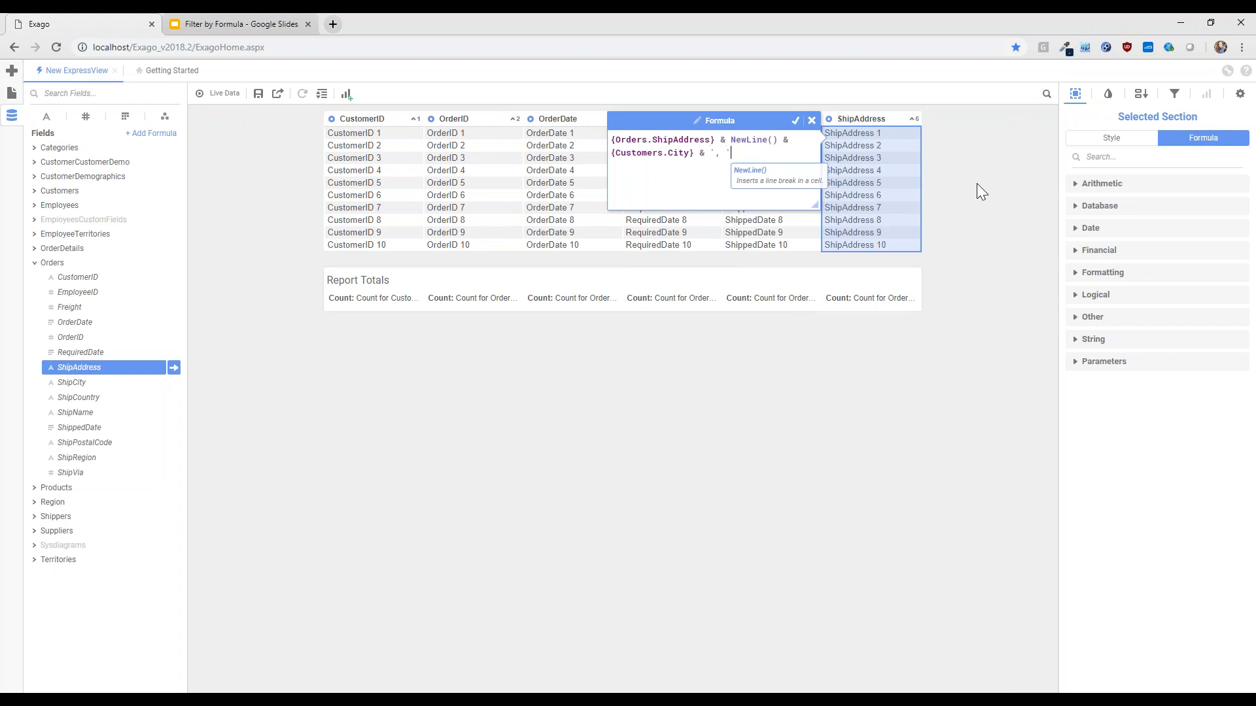
type("& region")
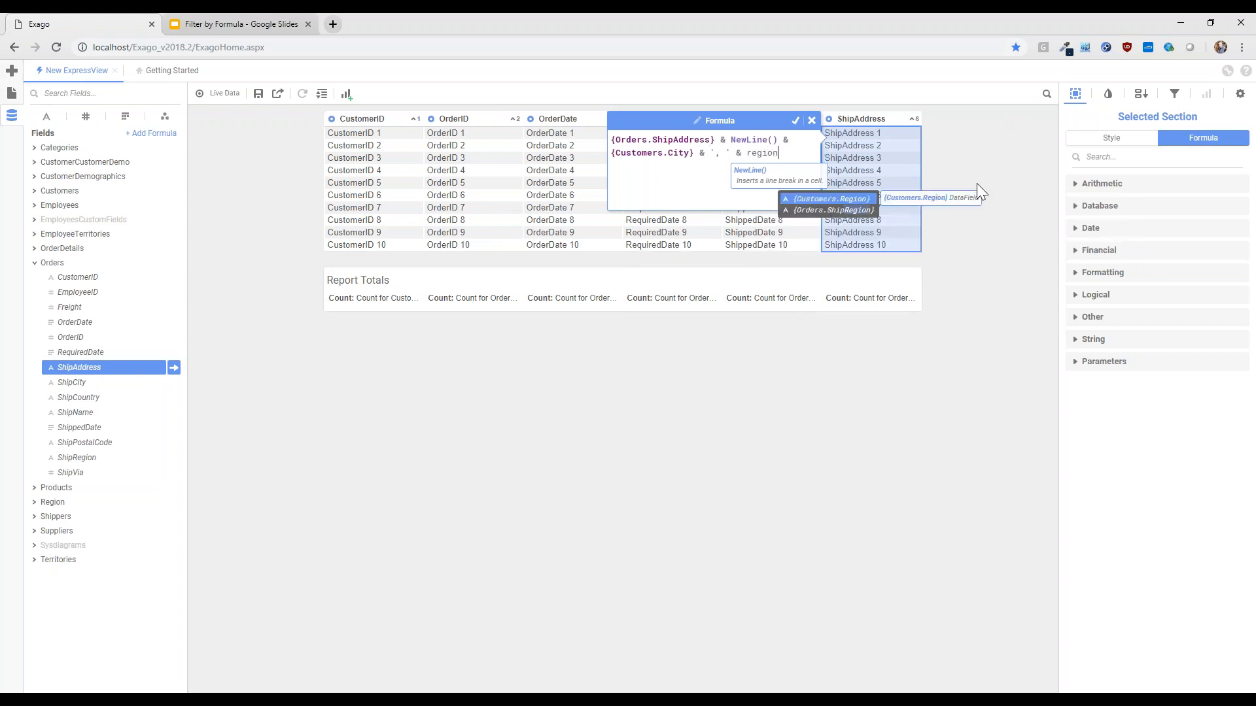
key("Down")
key("Return")
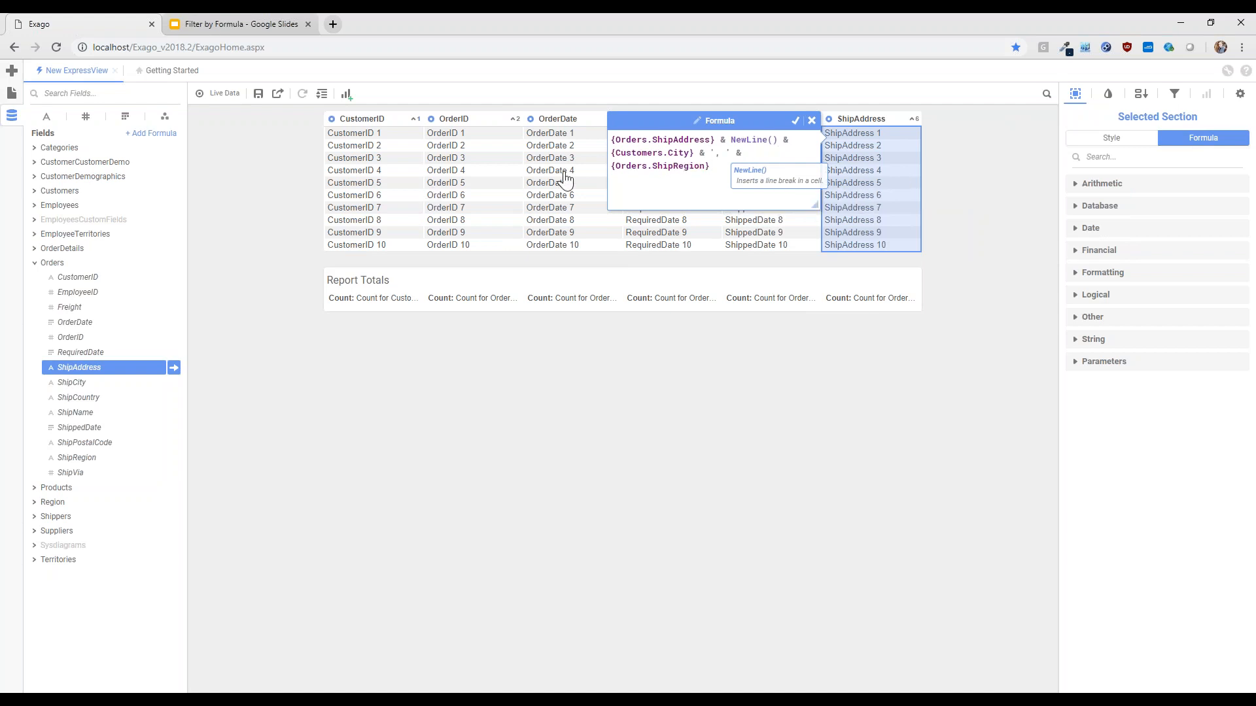
Replace {Customers.City} in the address formula with {Orders.ShipCity}
double_click(648, 152)
left_click(673, 153)
left_click_drag(694, 154, 615, 152)
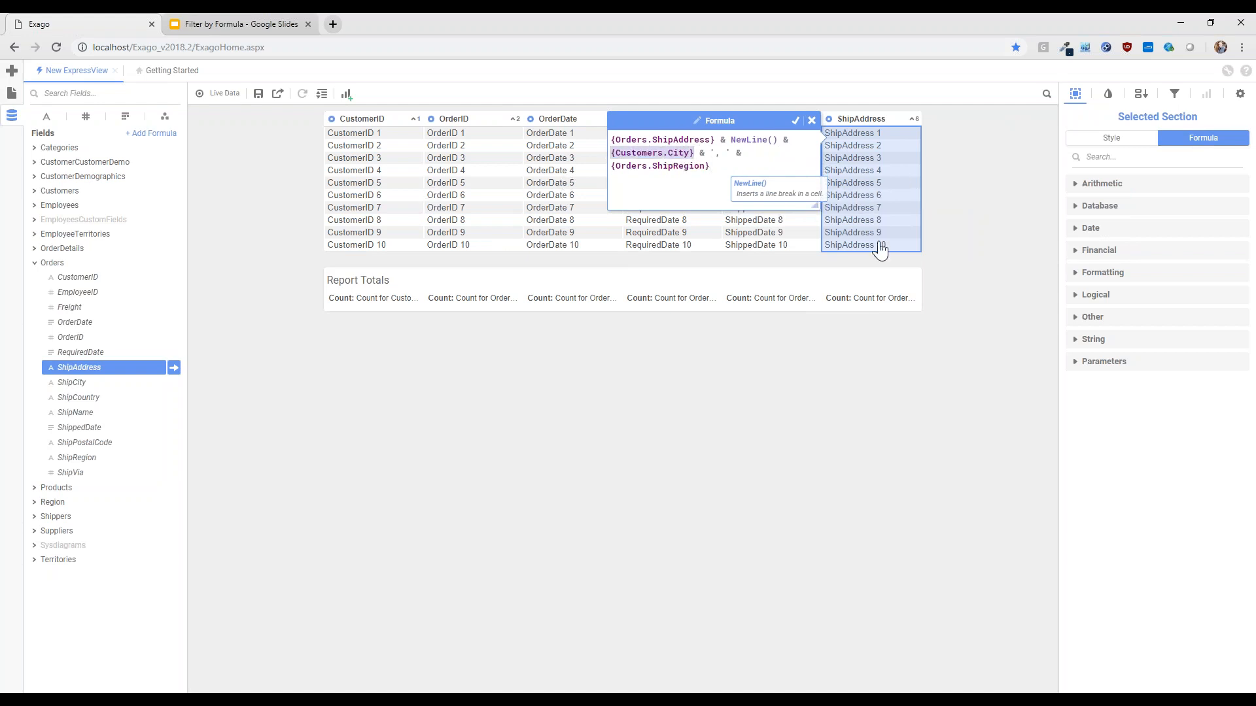
type("city")
key("Down")
key("Return")
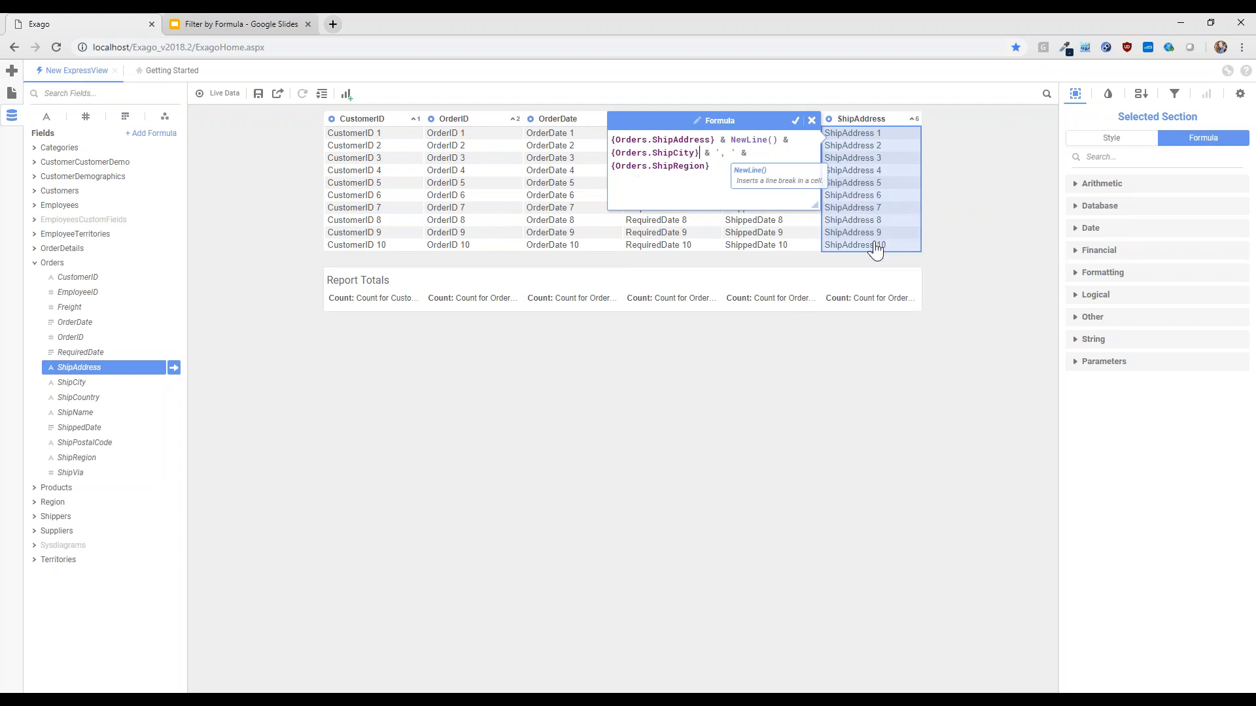
Append & ' ' & {Orders.ShipPostalCode} to the end of the address formula and apply it
left_click(713, 167)
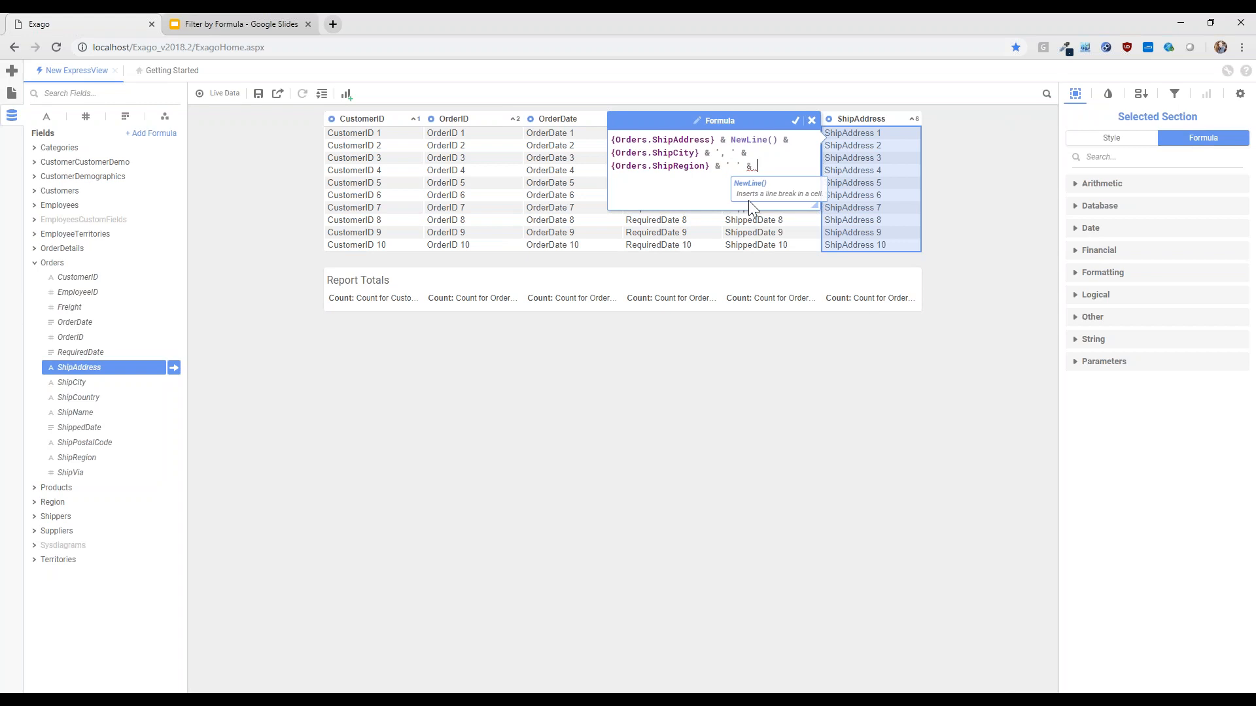
type("postal")
key("Down")
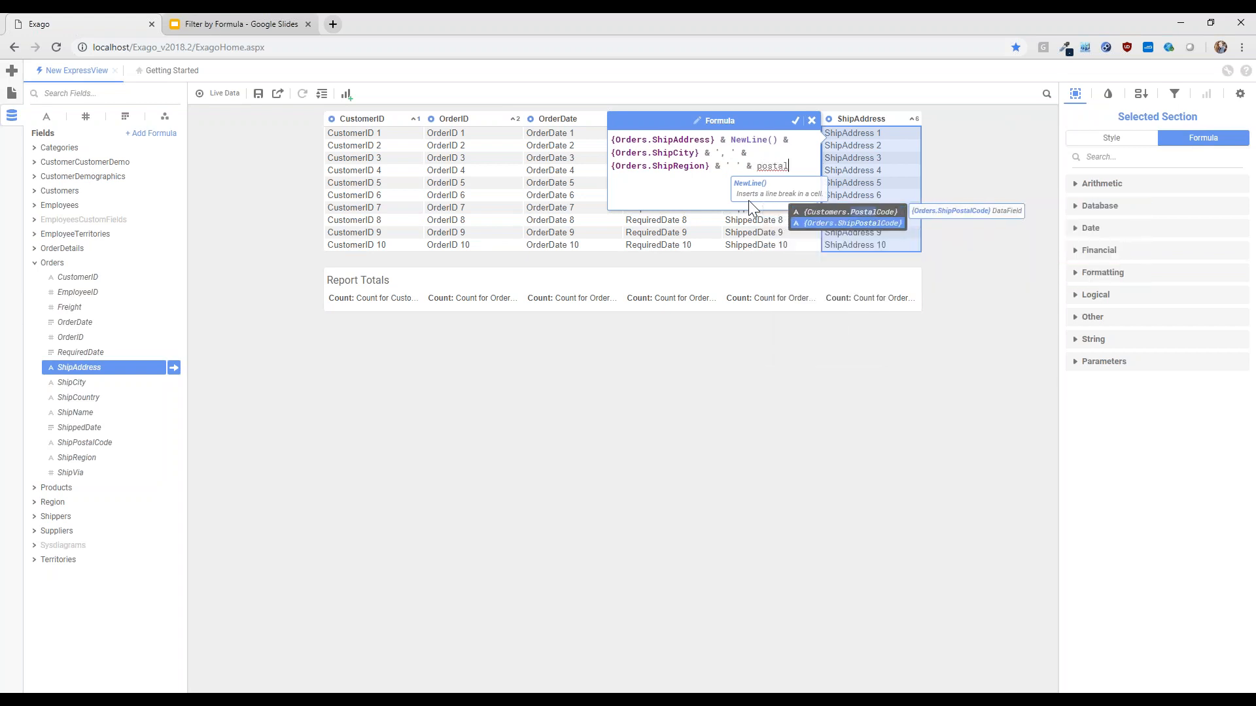
key("Return")
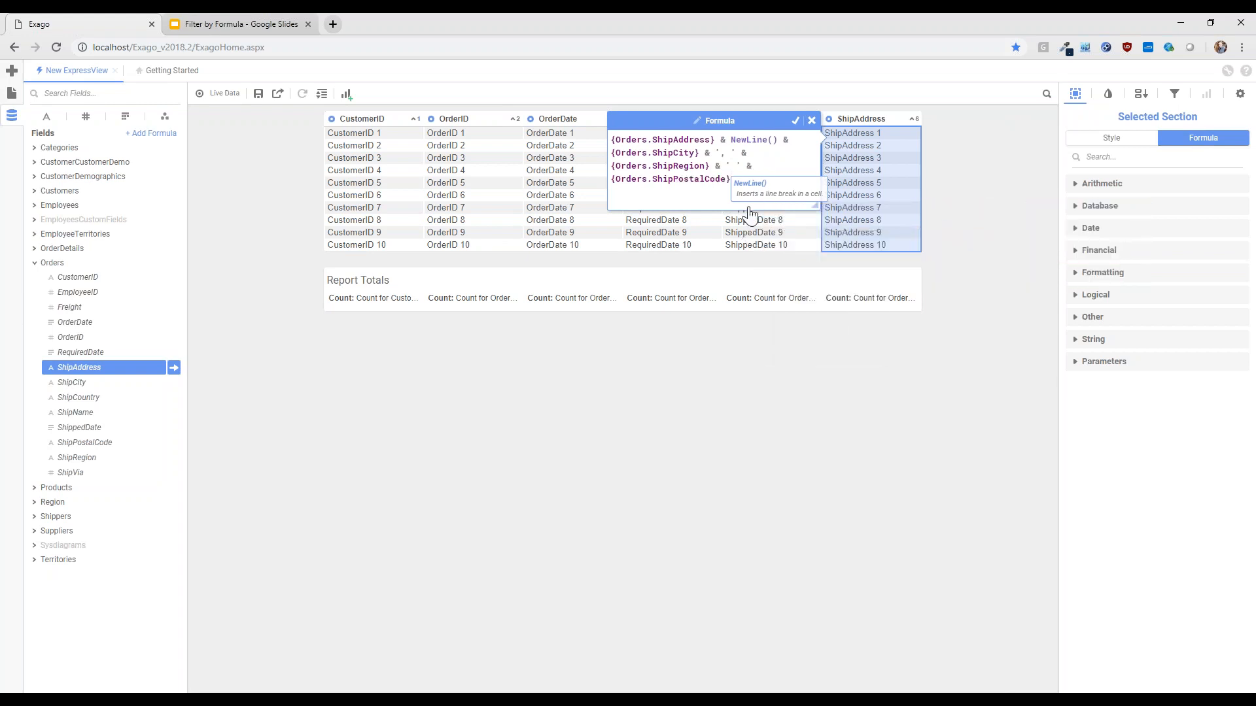
left_click(796, 120)
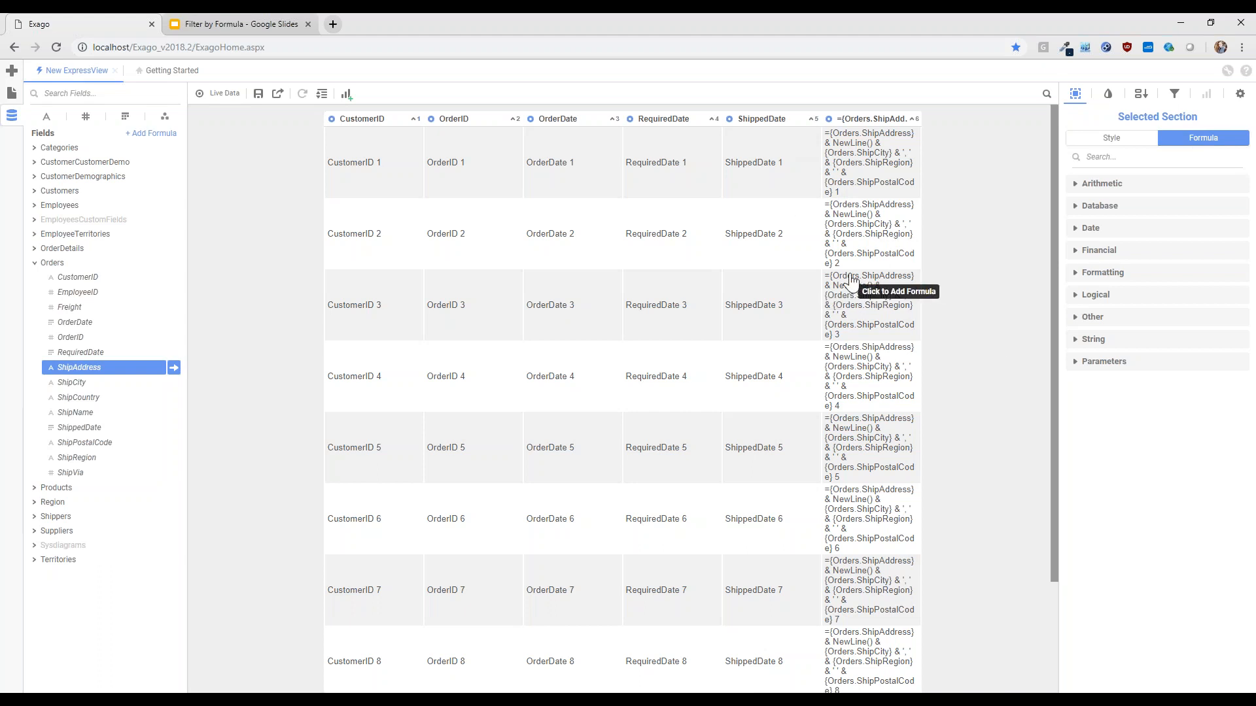
Rename the header of the address formula column to Address
left_click(888, 123)
left_click(863, 123)
left_click(862, 124)
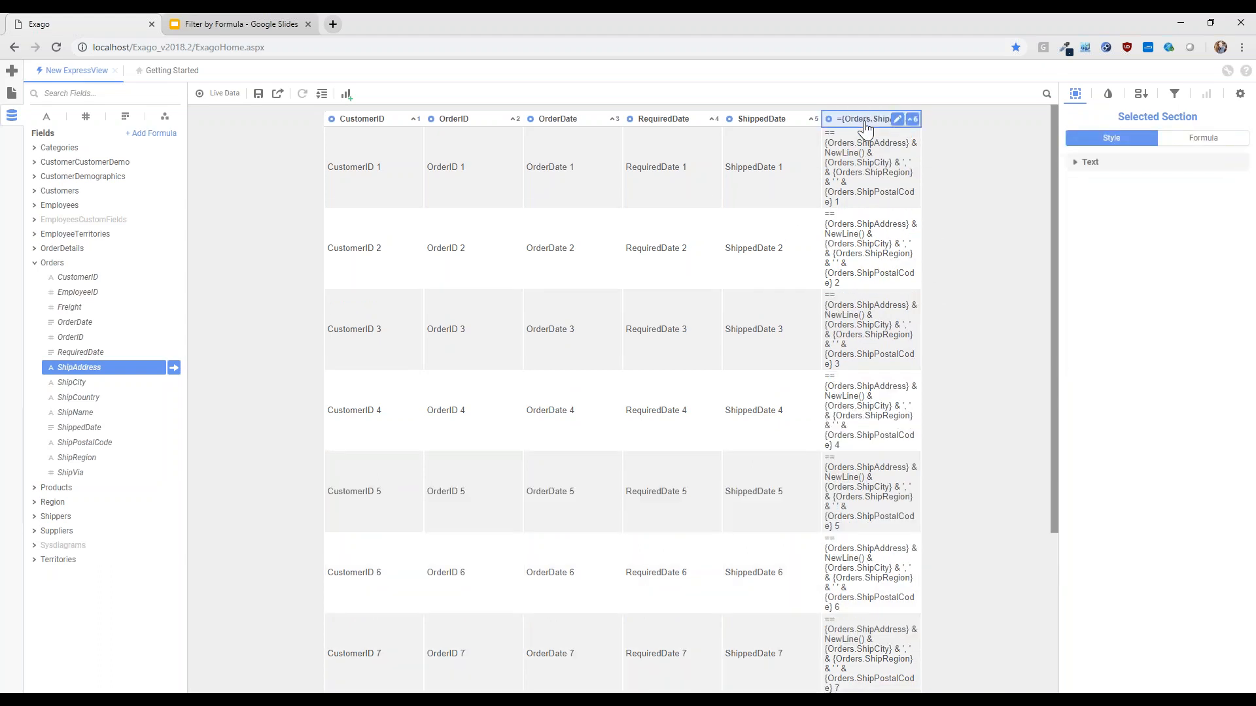
left_click(897, 120)
key("ctrl+a")
type("Address")
key("Return")
left_click(606, 581)
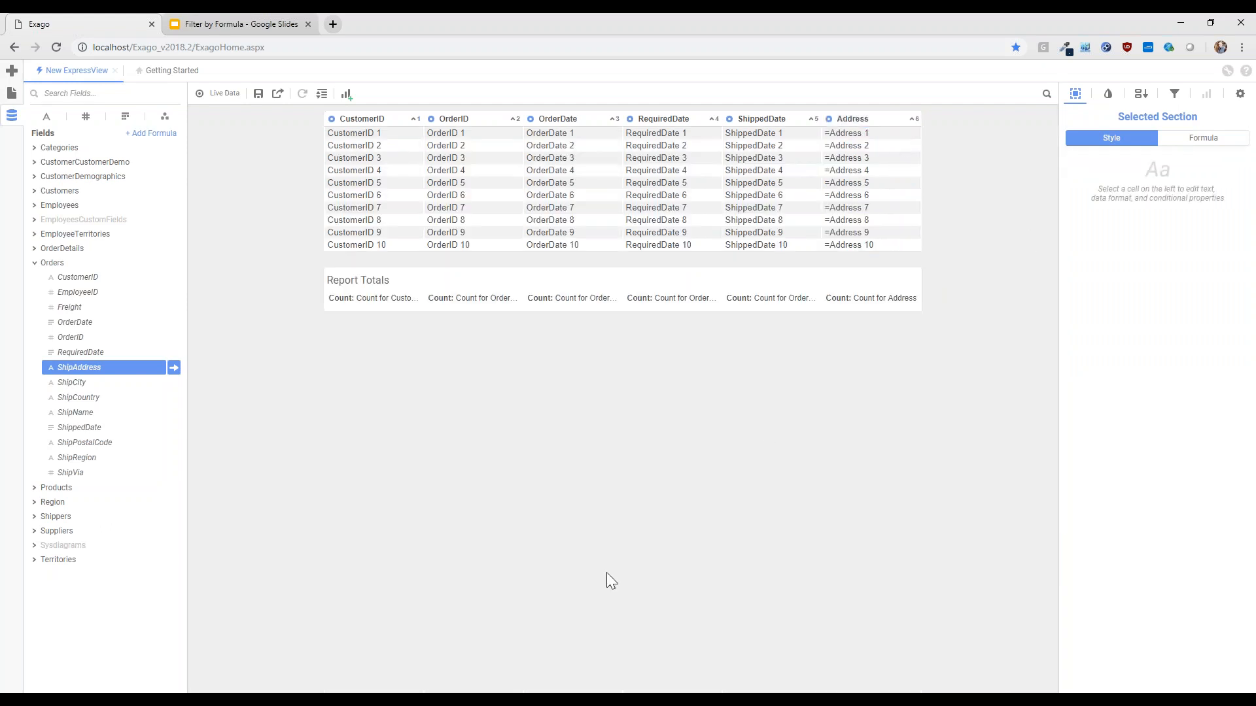
Group the report by CustomerID and turn on live data
left_click_drag(332, 119, 332, 93)
left_click(229, 95)
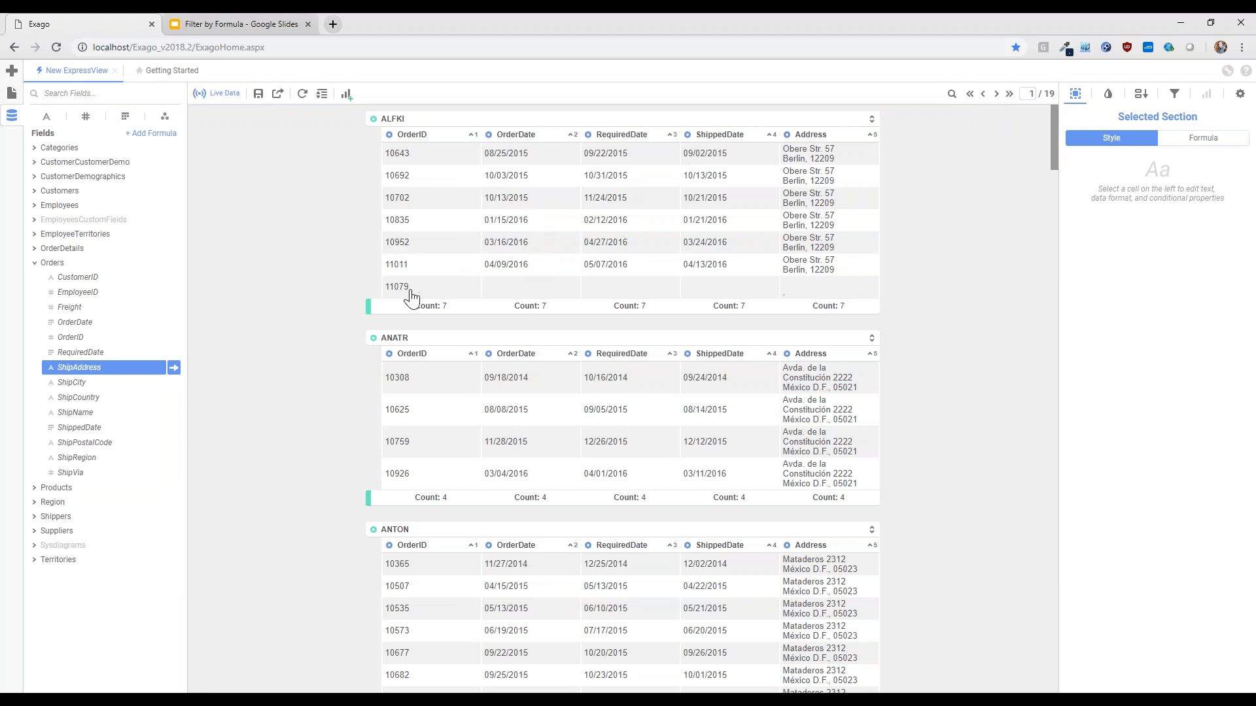
Set the group footer summaries of OrderDate, RequiredDate, ShippedDate and Address to None
left_click(500, 308)
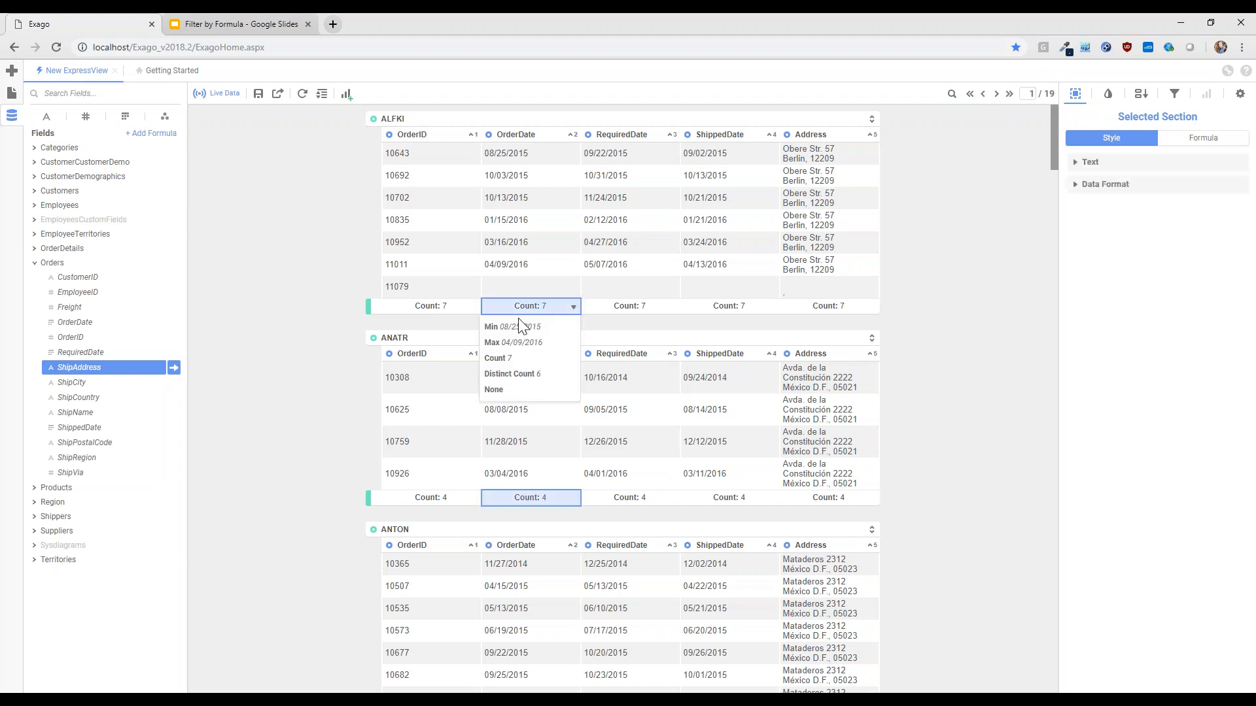
left_click(518, 393)
left_click(625, 308)
left_click(625, 389)
left_click(726, 307)
left_click(695, 390)
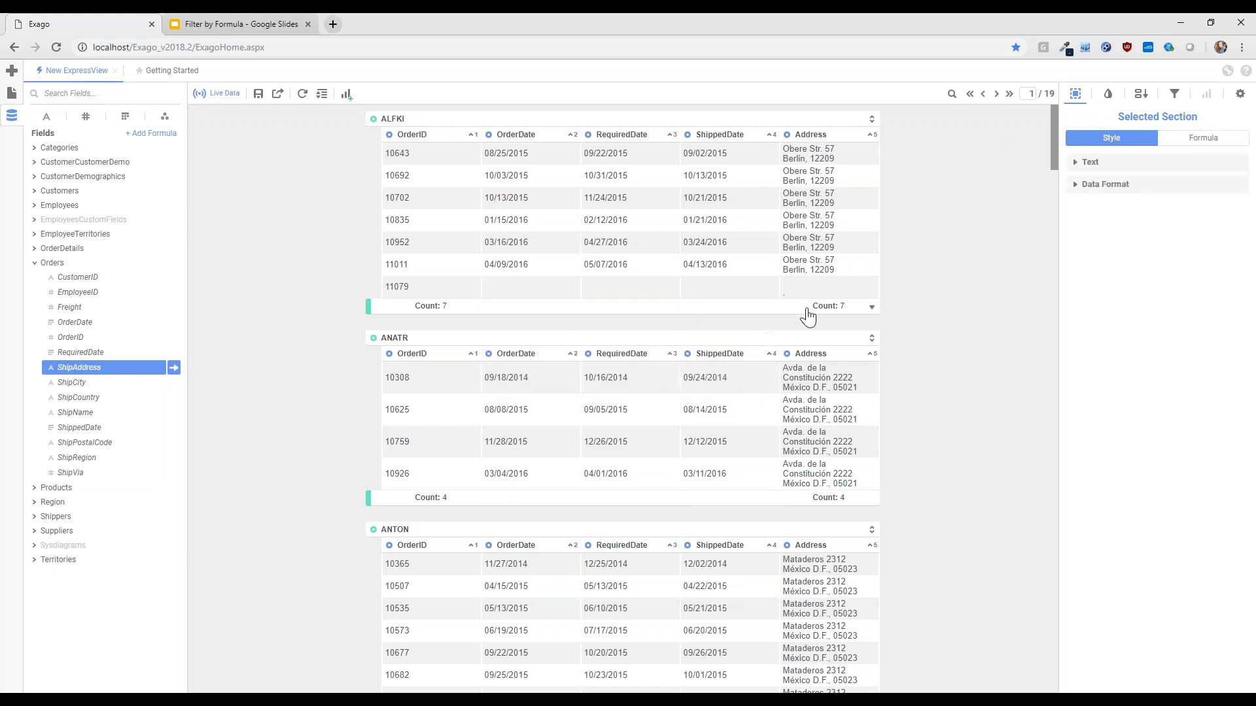
left_click(806, 308)
left_click(803, 422)
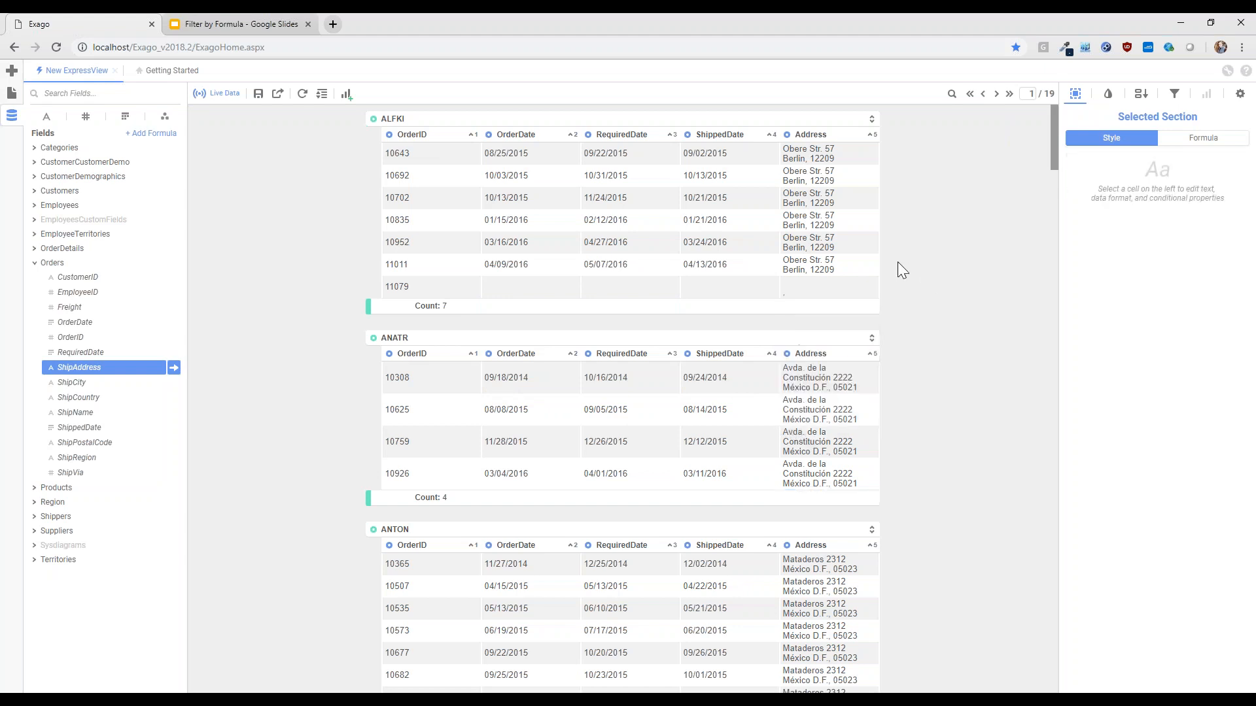
Turn off live data and change the RequiredDate column's formula to {Orders.RequiredDate}<= {Orders.ShippedDate}
left_click(220, 94)
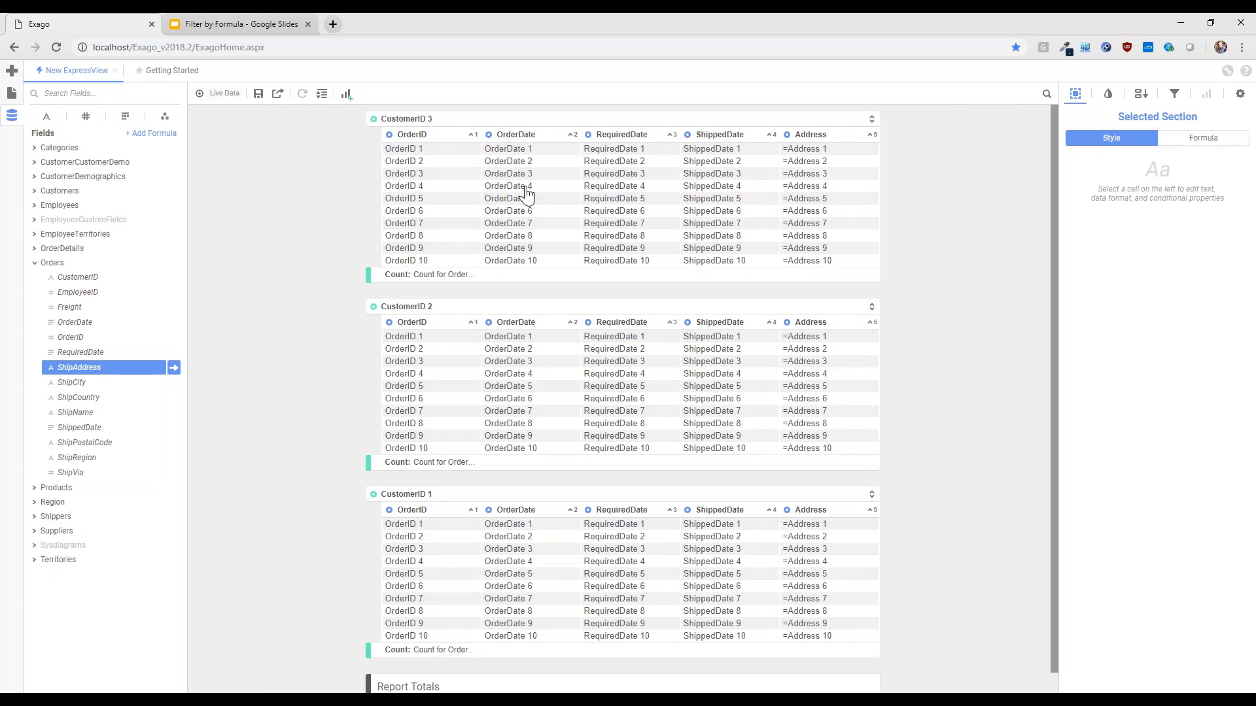
left_click(648, 175)
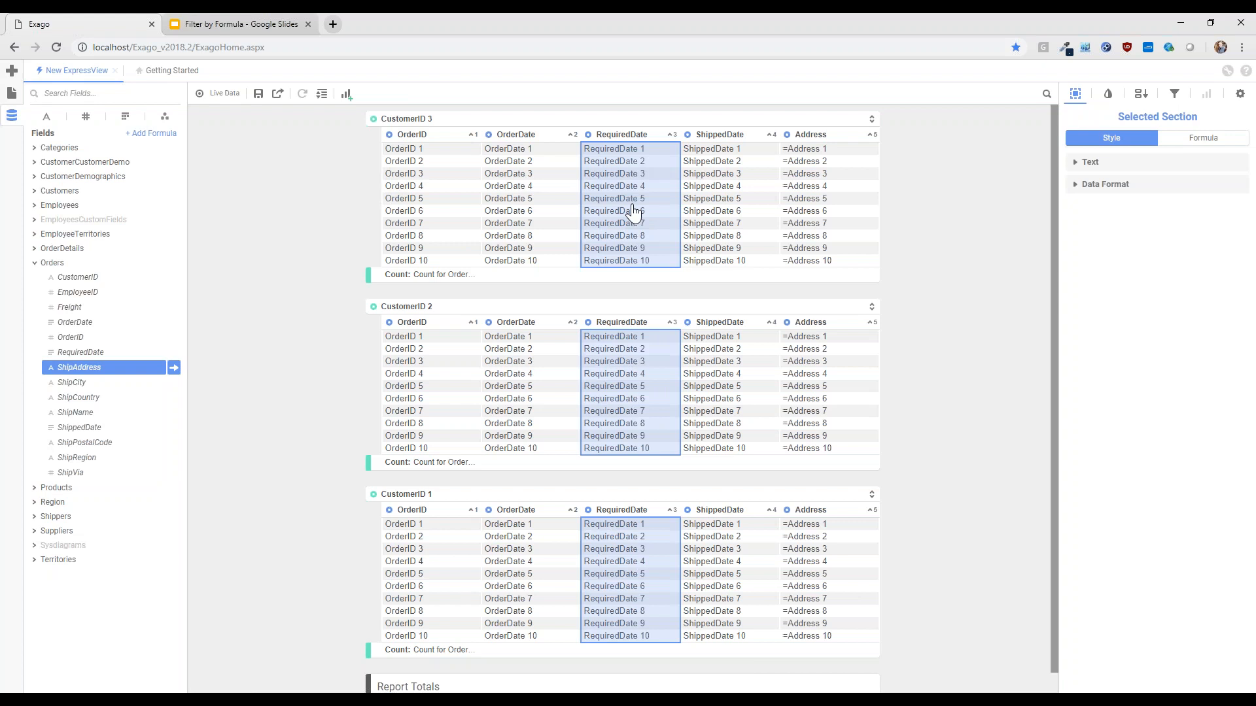
left_click(1203, 140)
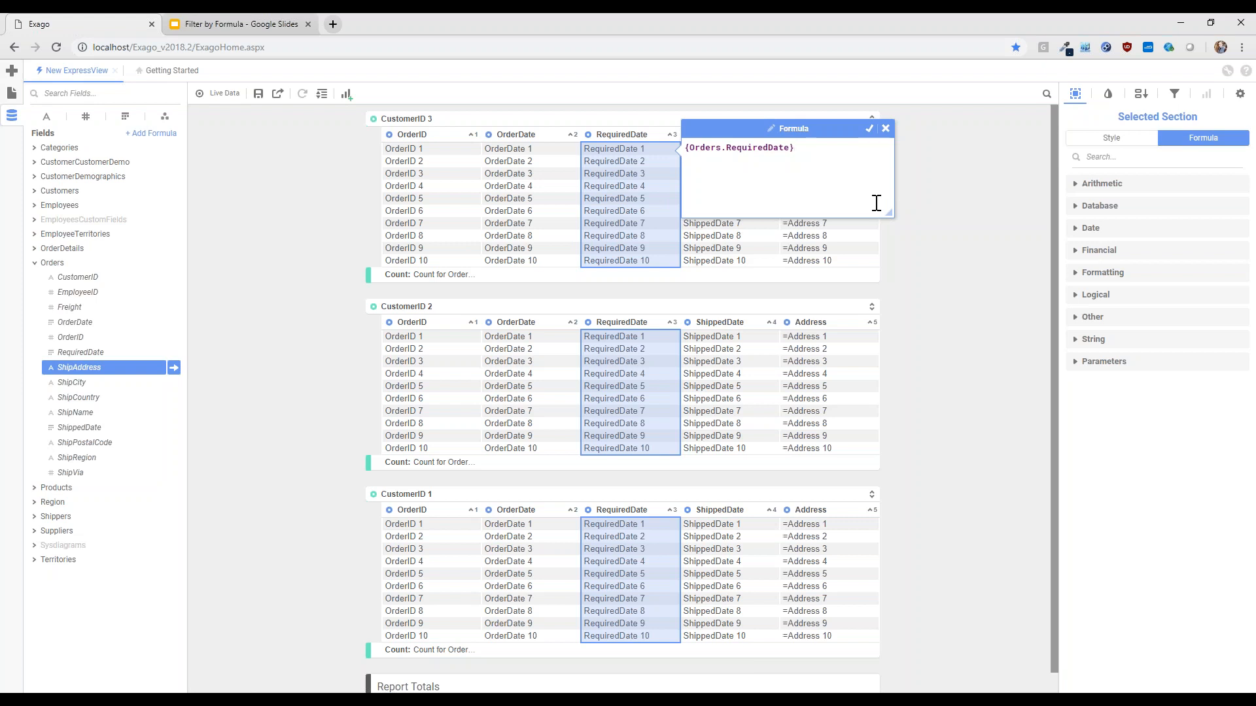
type("<= shipped")
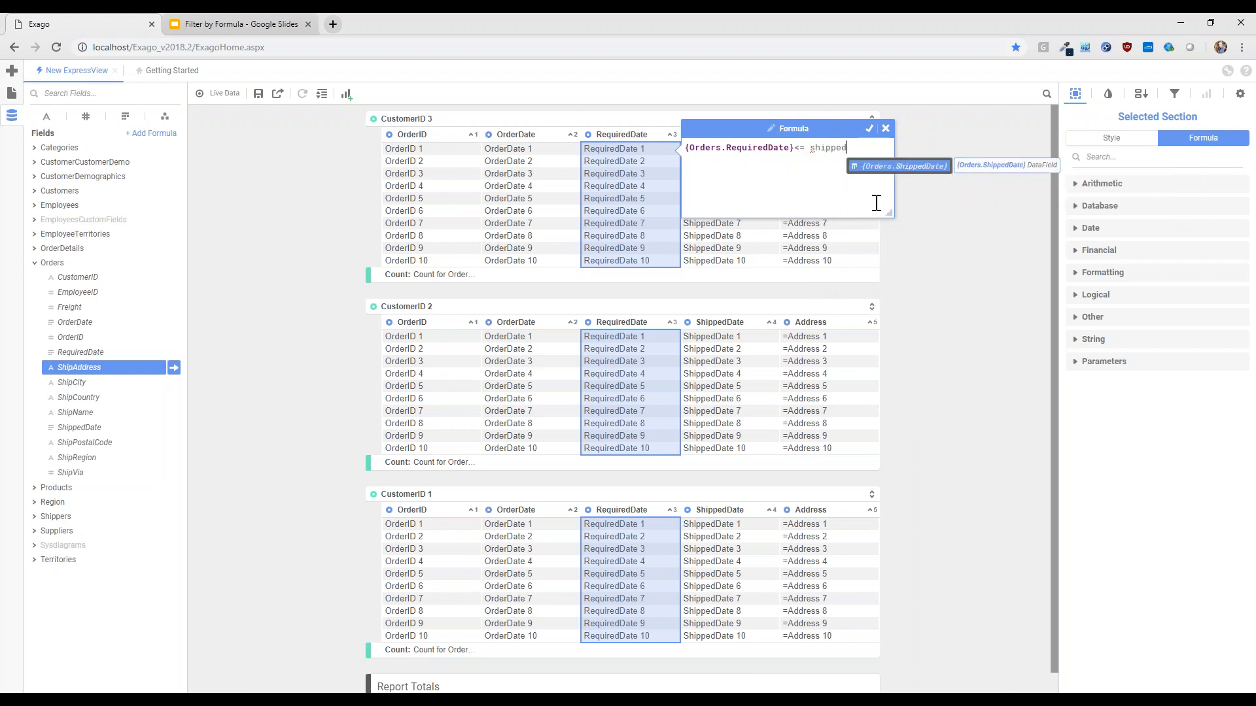
key("Return")
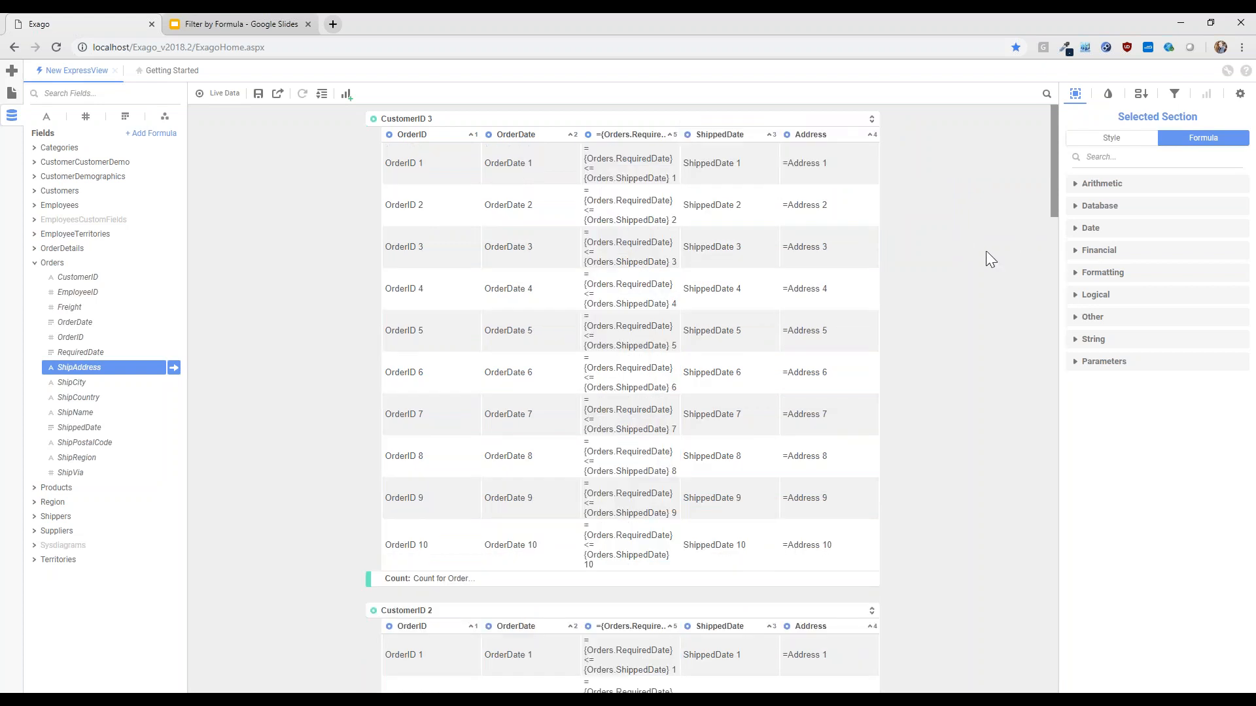
Turn on live data and add the RequiredDate field as a column between the comparison formula and ShippedDate
left_click(219, 93)
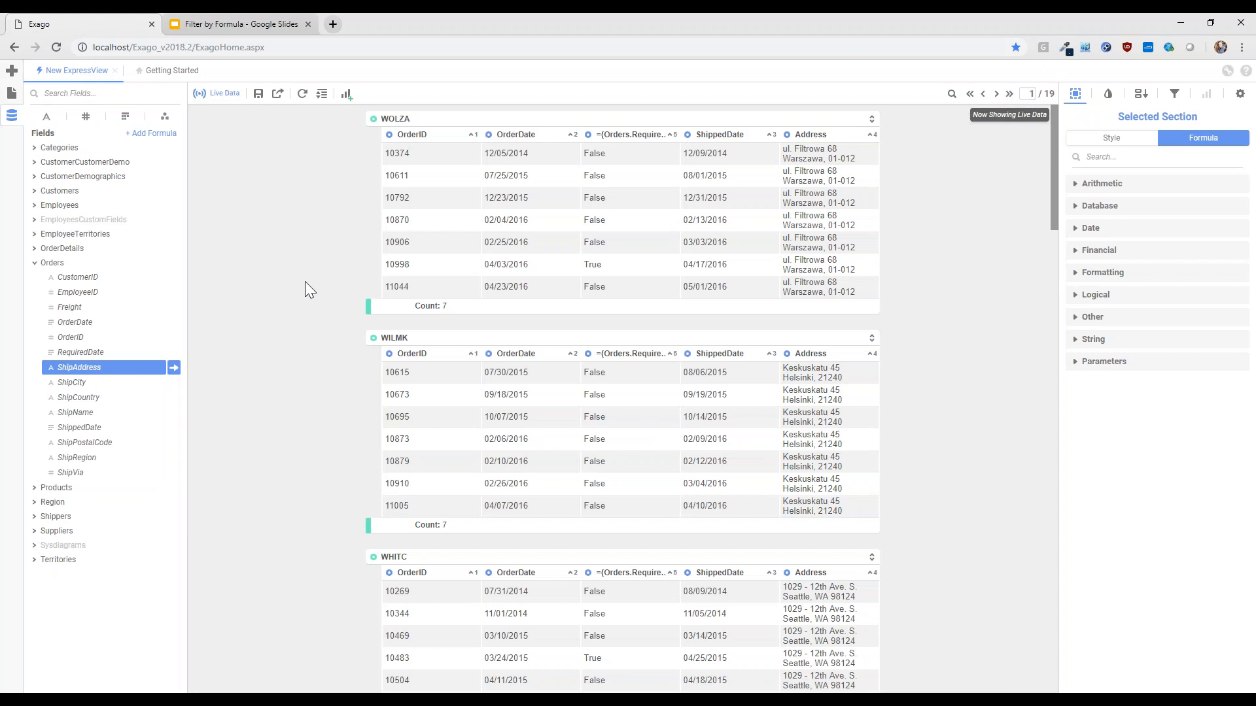
left_click(75, 352)
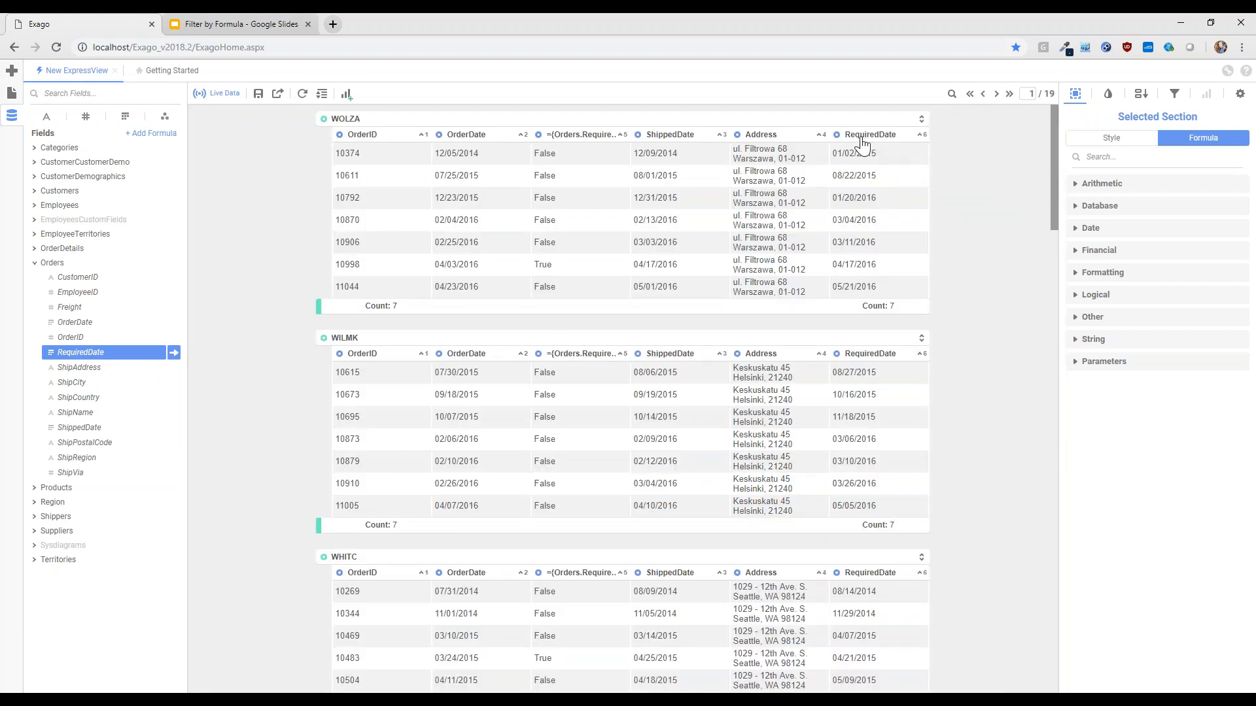
left_click_drag(862, 138, 658, 151)
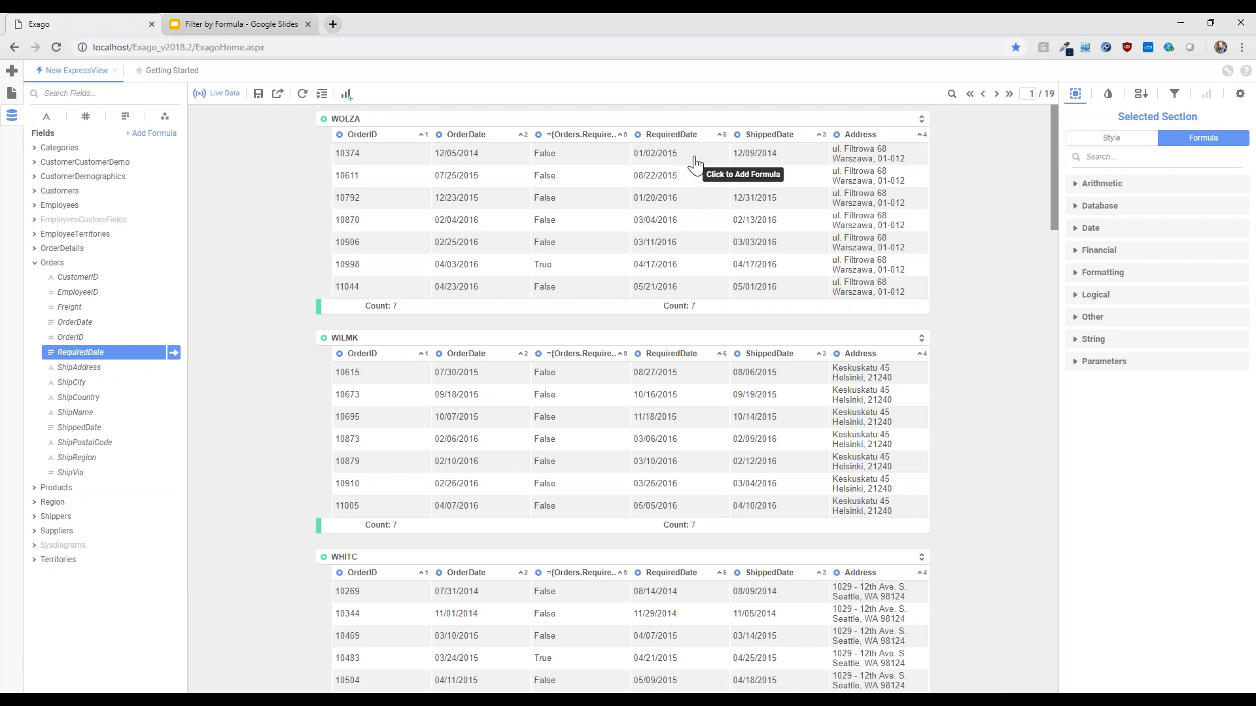
Rename the header of the date comparison formula column to On Time
left_click(588, 137)
left_click(590, 142)
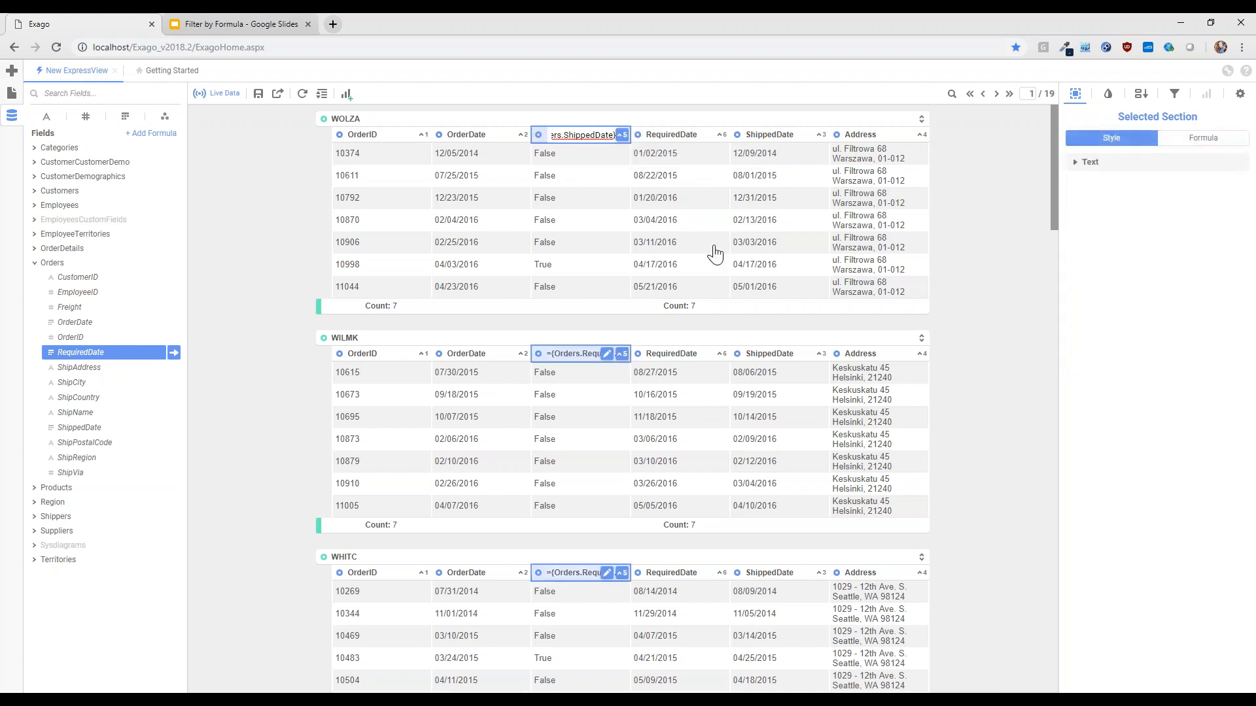
key("ctrl+a")
type("On Time")
key("Return")
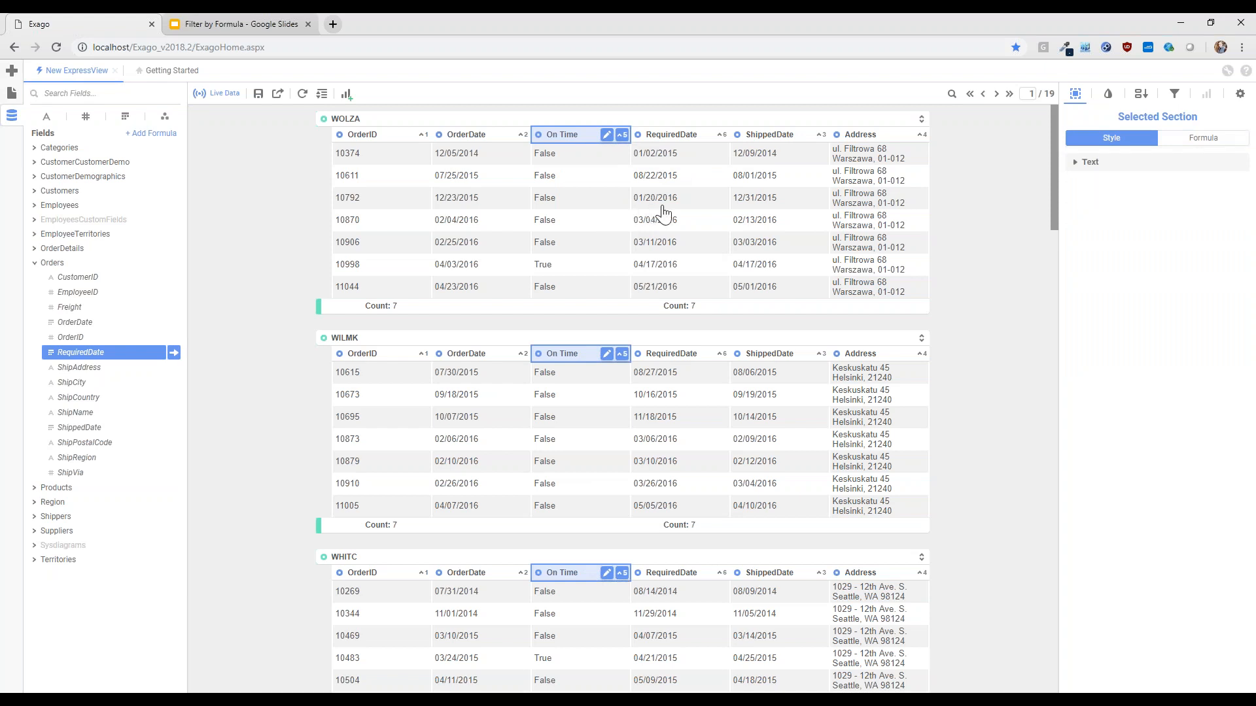
left_click(991, 215)
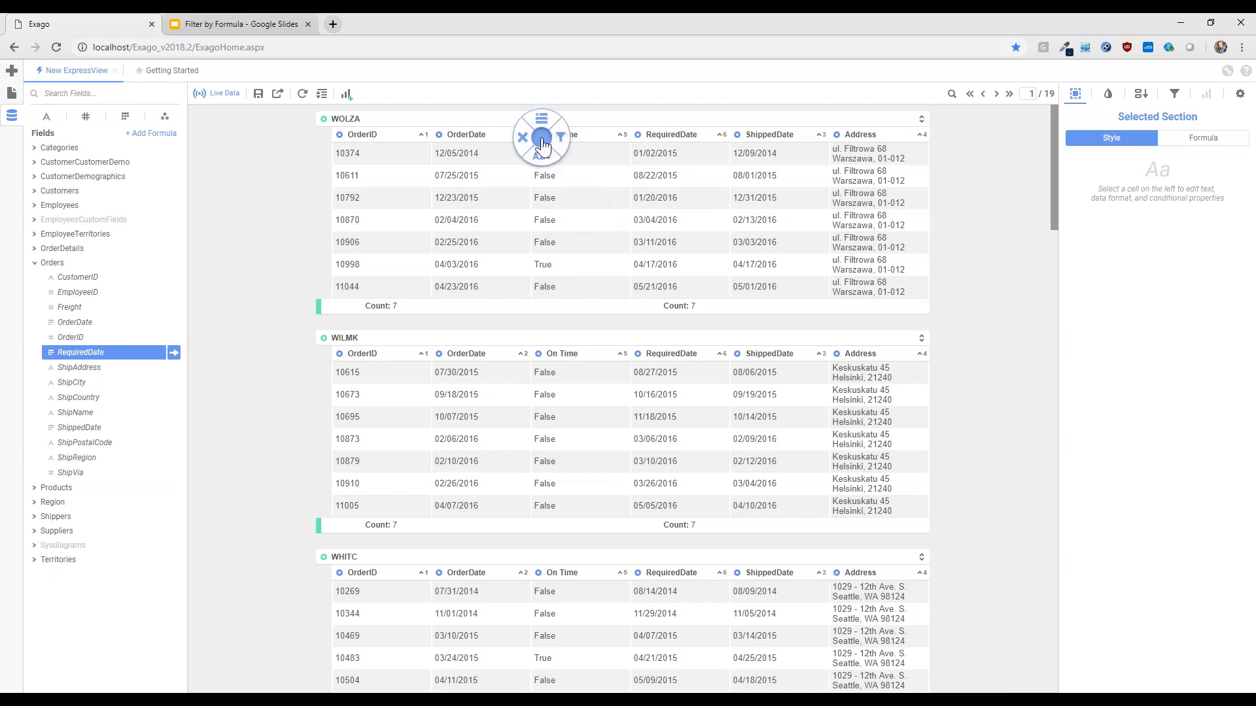
Filter the report to rows where the On Time formula column is equal to True, and apply the filter
left_click(561, 137)
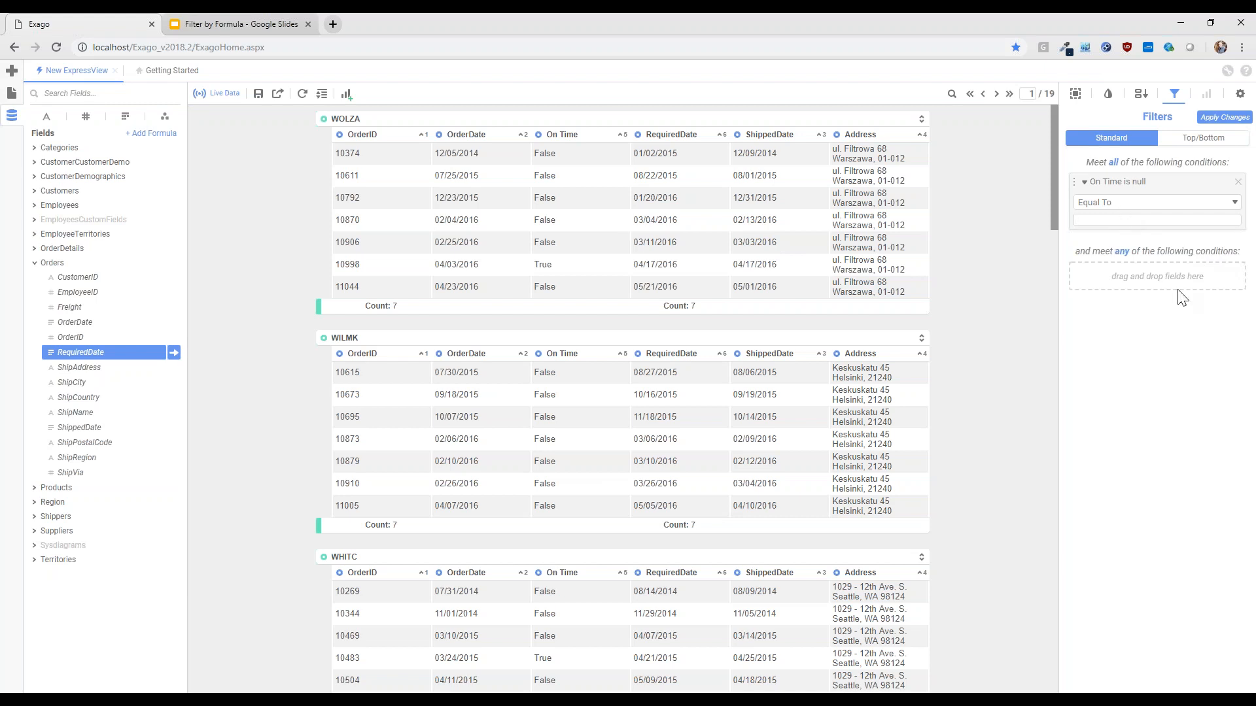
type("True")
left_click(1224, 117)
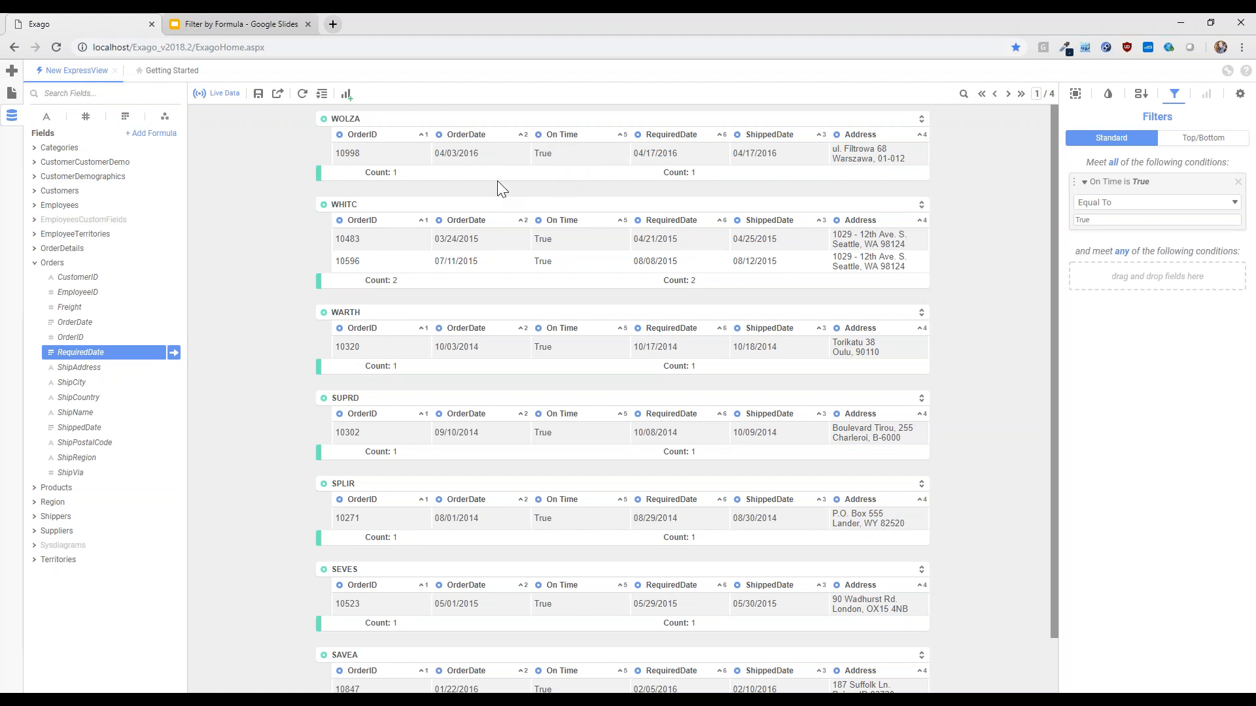
With live data off, replace the On Time formula with an If function whose condition is {Orders.RequiredDate}<={Orders.ShippedDate}
left_click(218, 93)
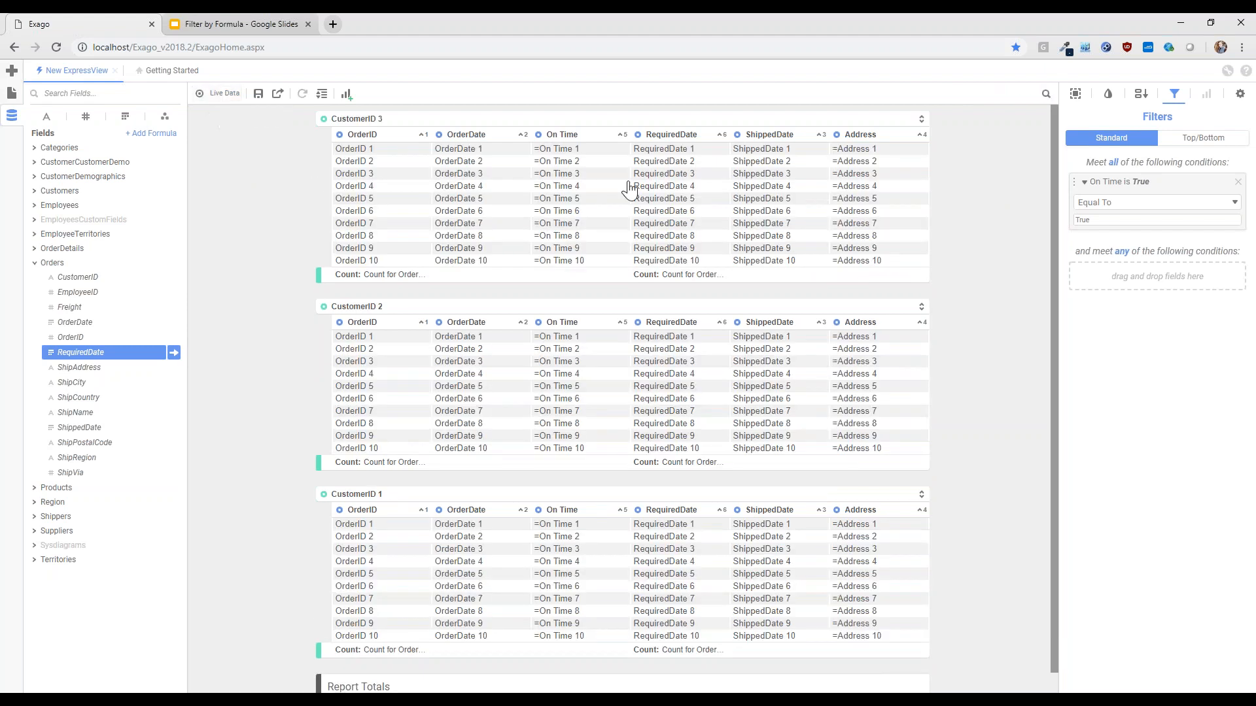
double_click(569, 184)
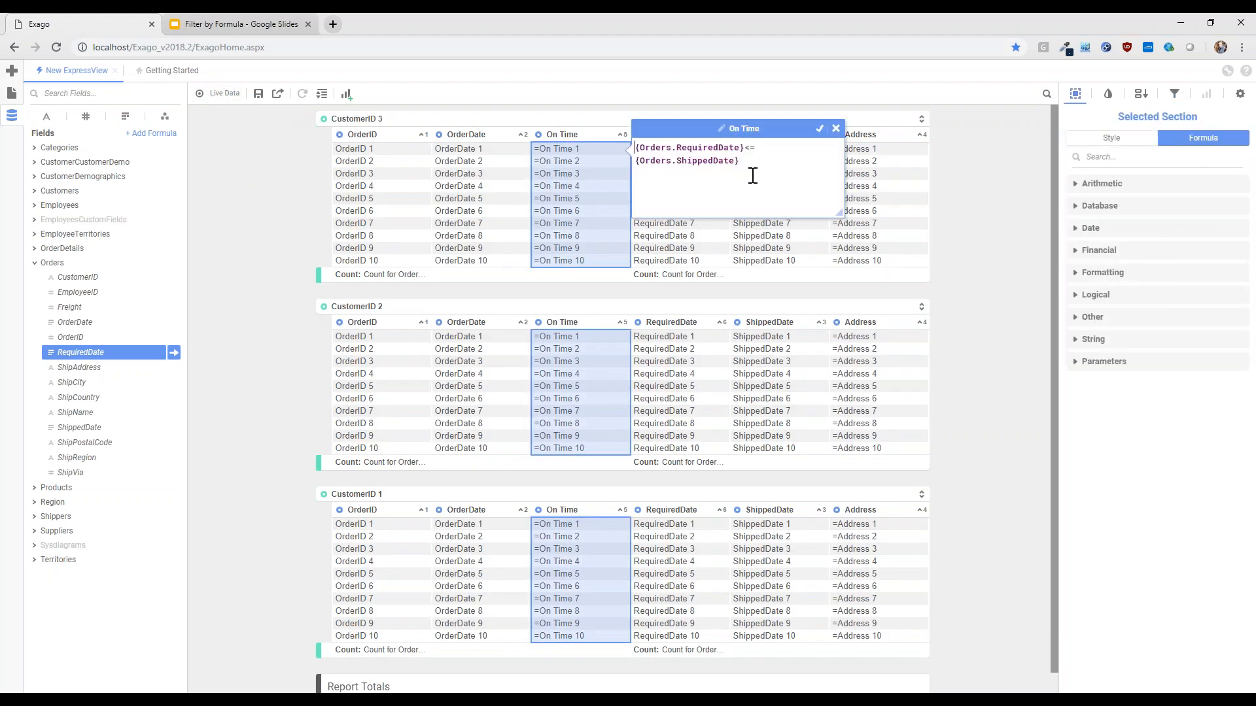
left_click_drag(753, 163, 568, 140)
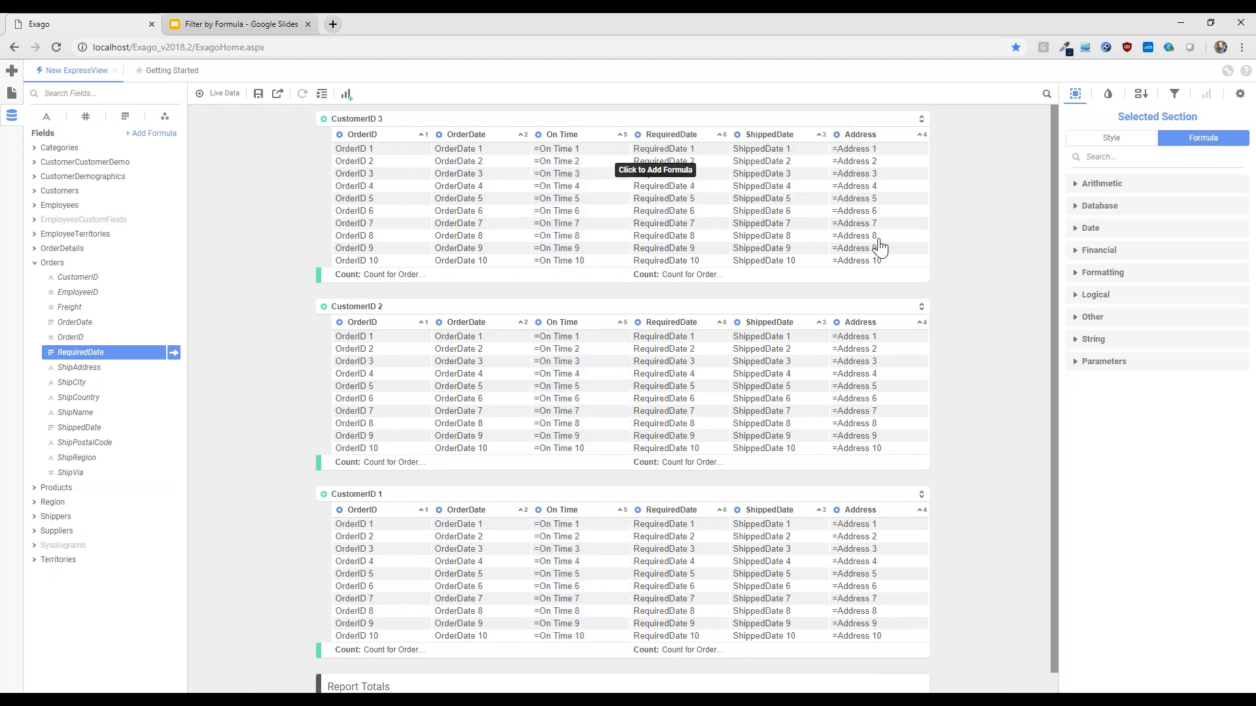
double_click(554, 210)
key("ctrl+a")
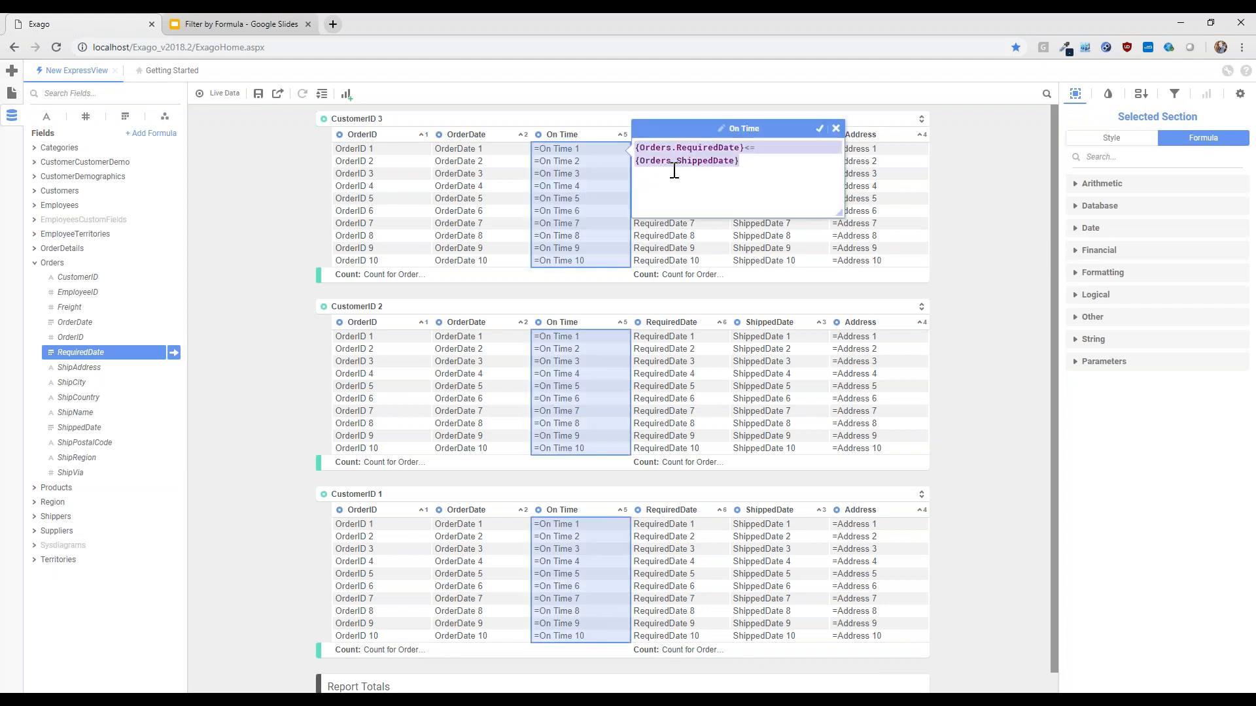
type("If(condition, consequent,")
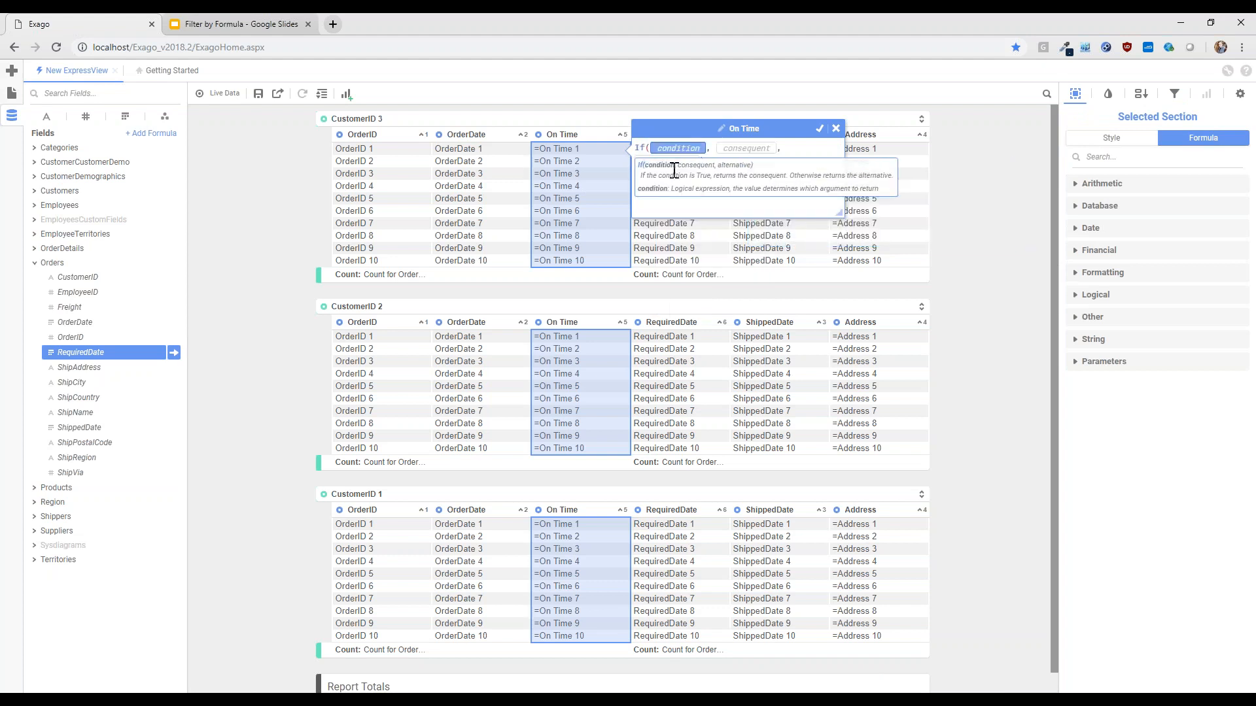
type("{Orders.RequiredDate}")
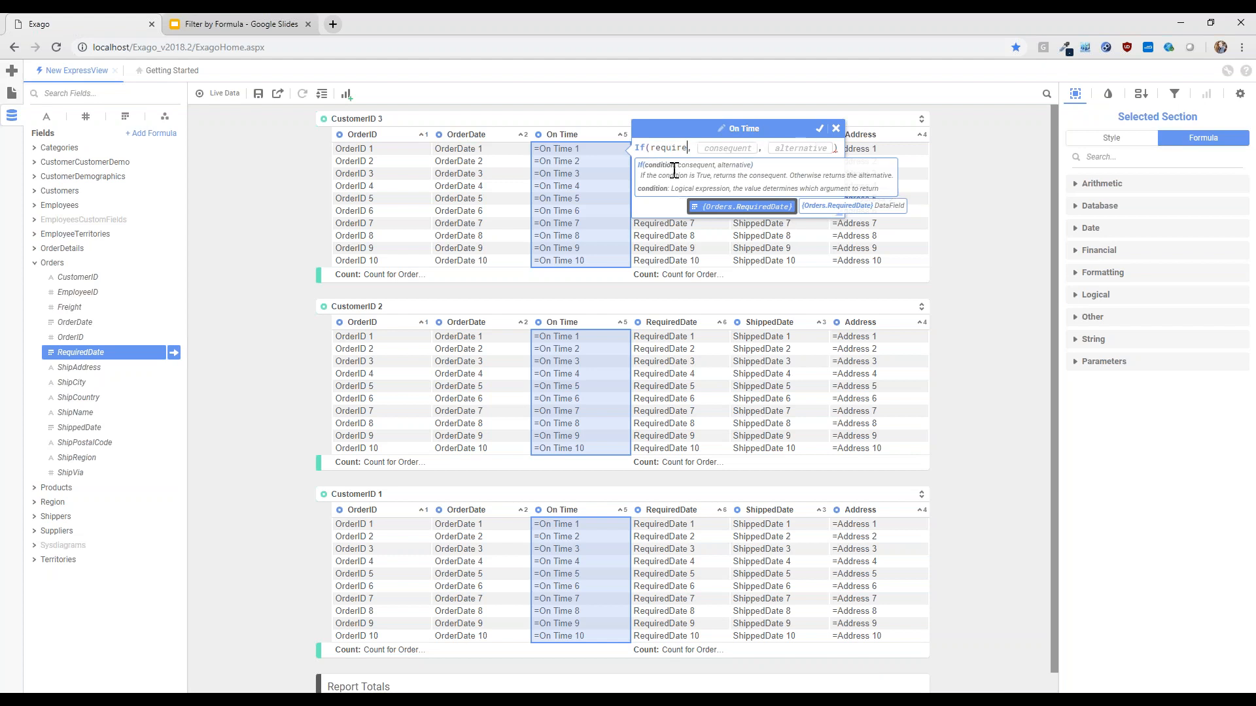
key("Return")
type("<=")
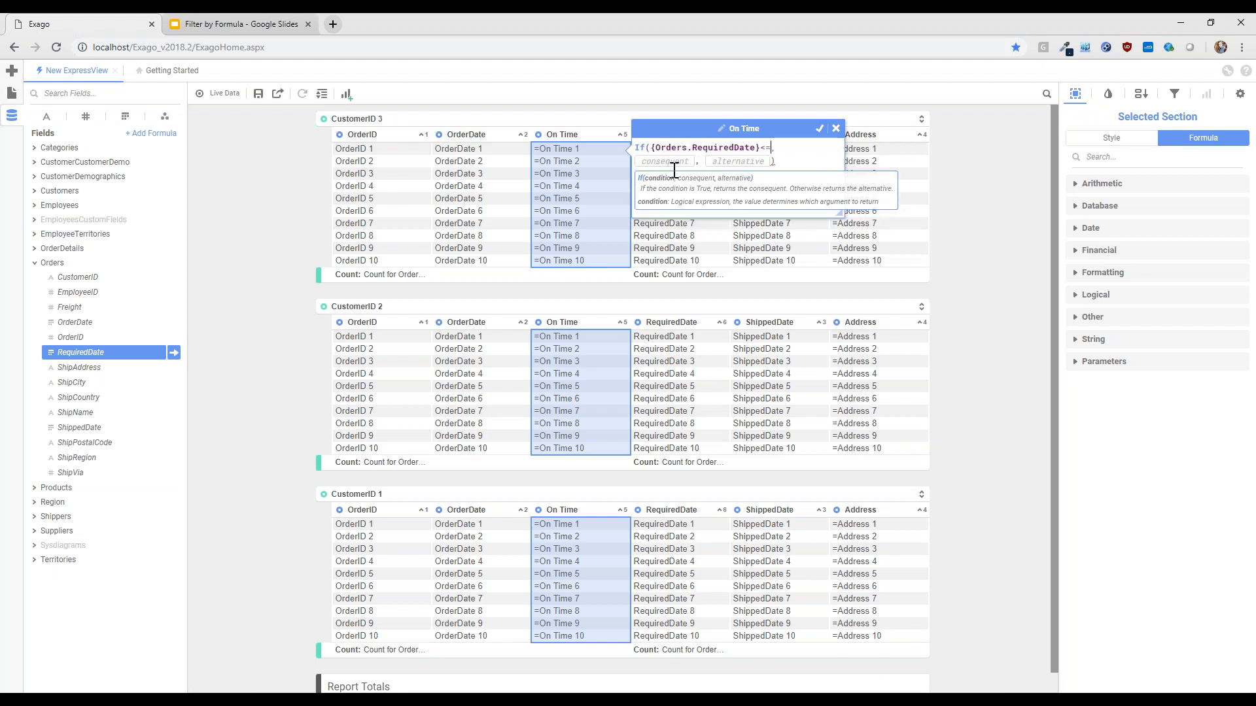
type("{Orders.ShippedDate}")
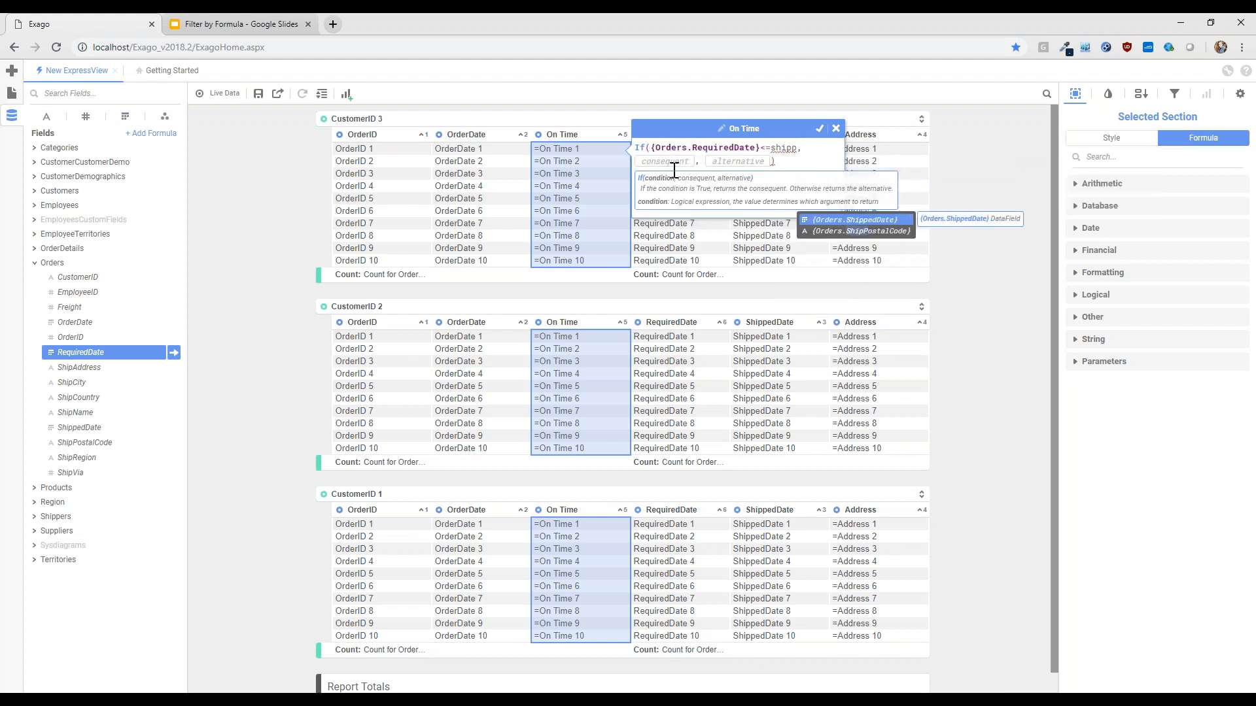
key("Return")
Set the If function to return 'Late' when the condition is true and 'On Time' otherwise, and accept the formula
left_click(780, 162)
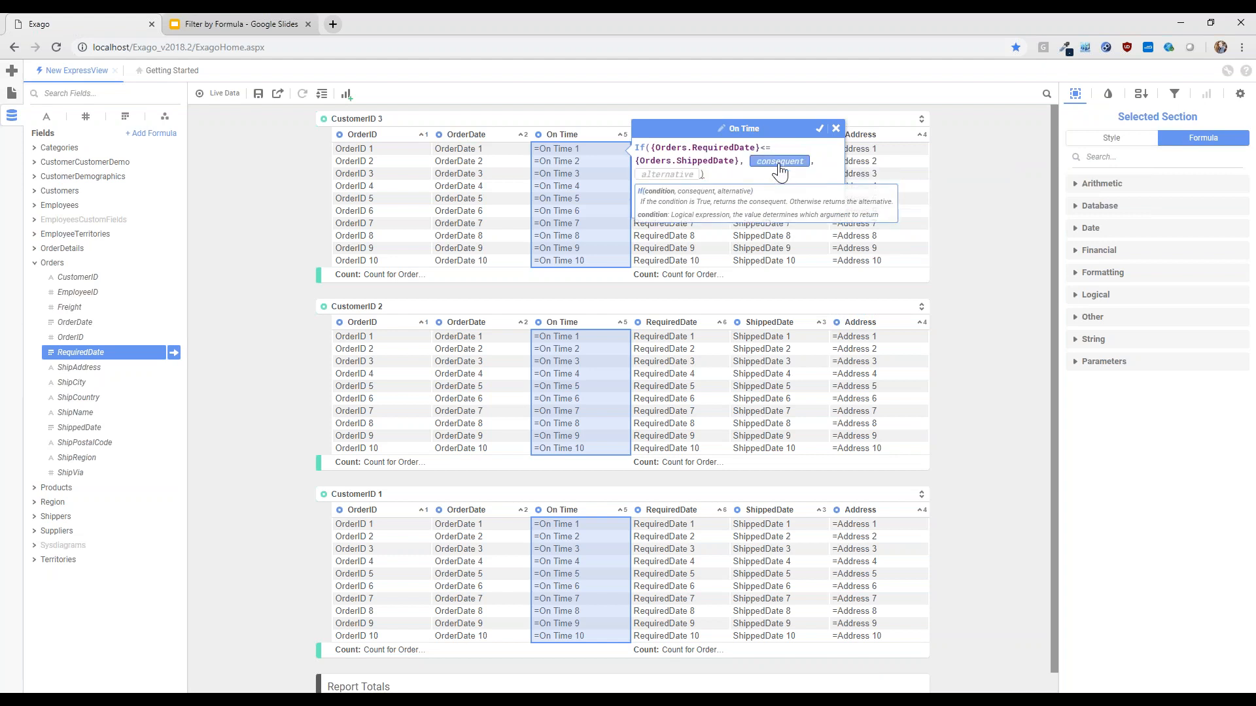
type("'Late'")
key("Right")
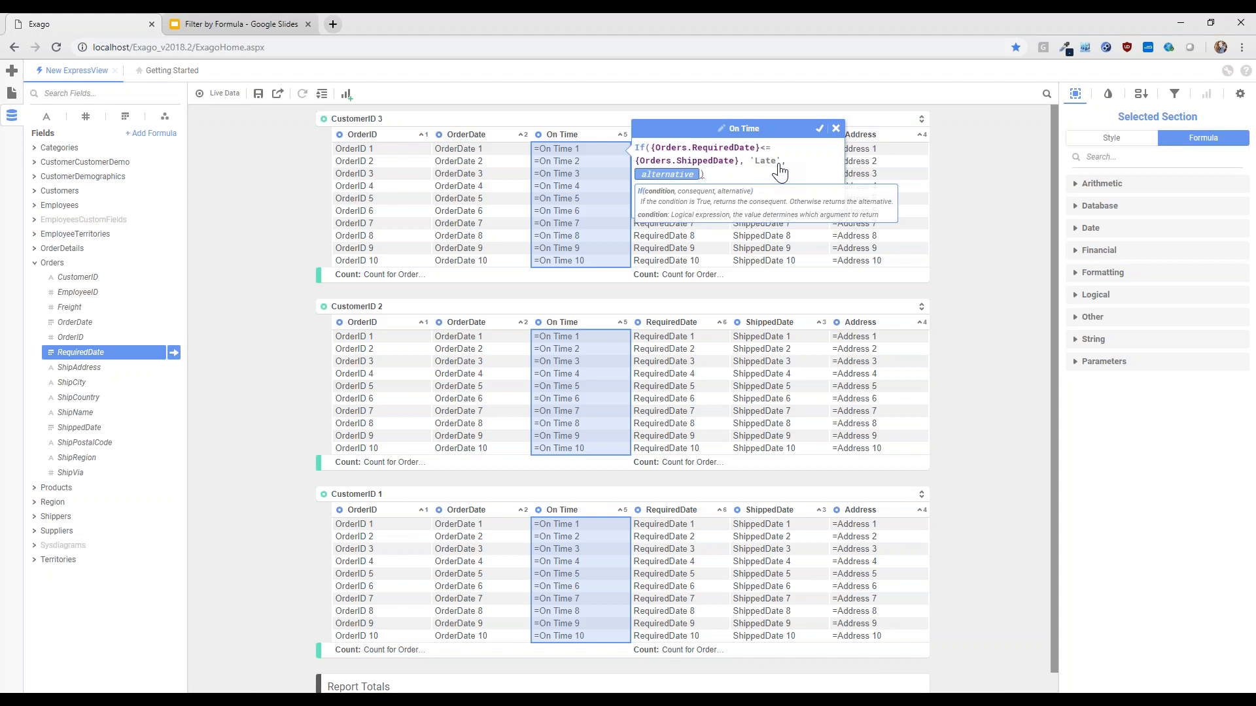
type("'On Time")
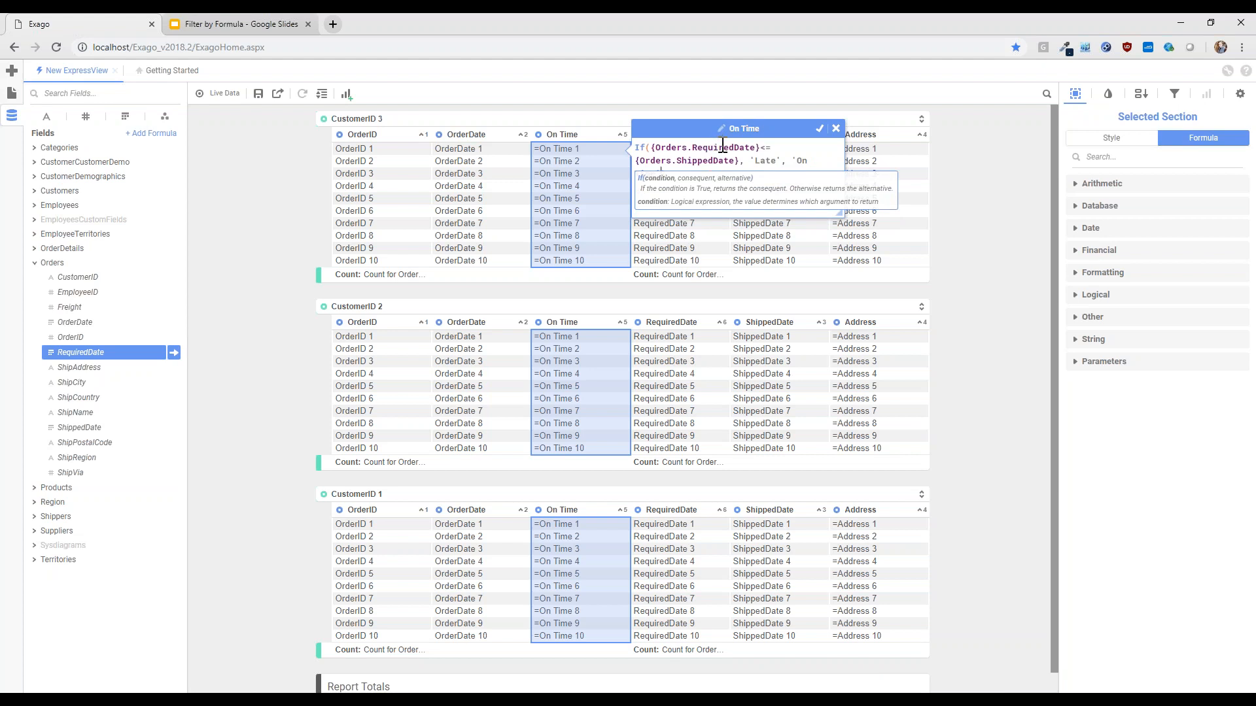
left_click(819, 129)
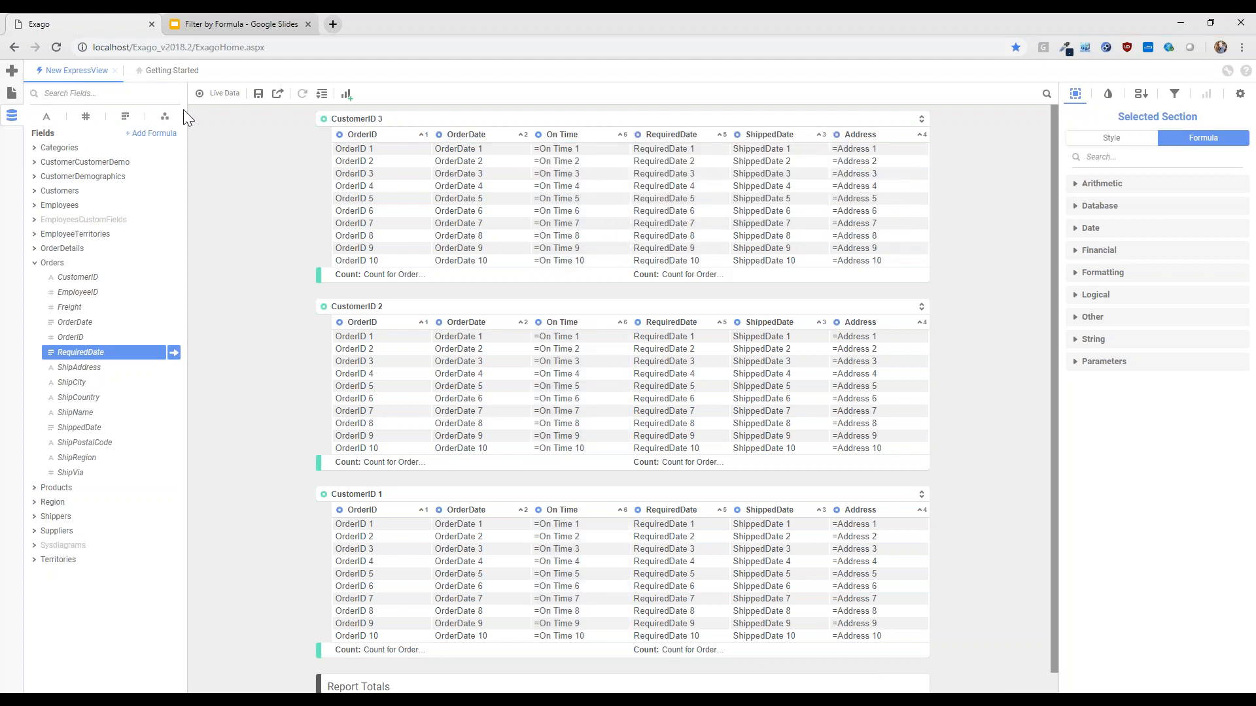
Remove the On Time filter, check the new If formula, and turn live data back on
left_click(1175, 94)
left_click(1238, 184)
double_click(582, 175)
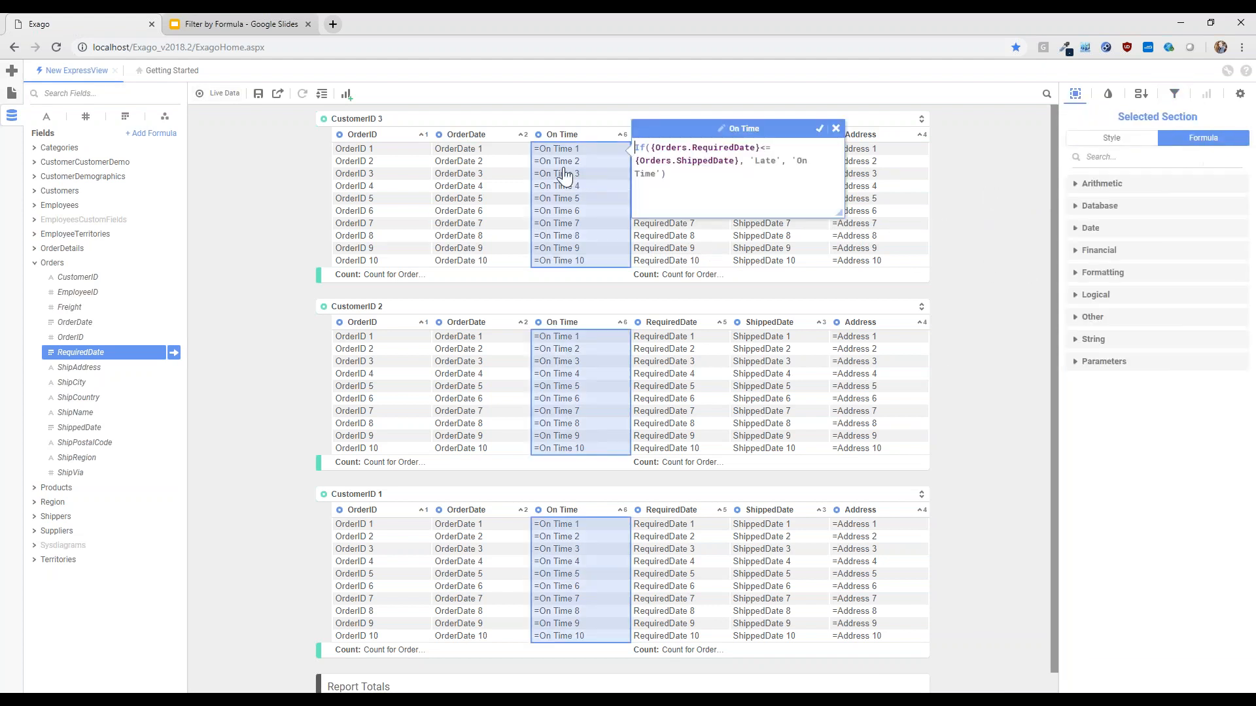
left_click(275, 206)
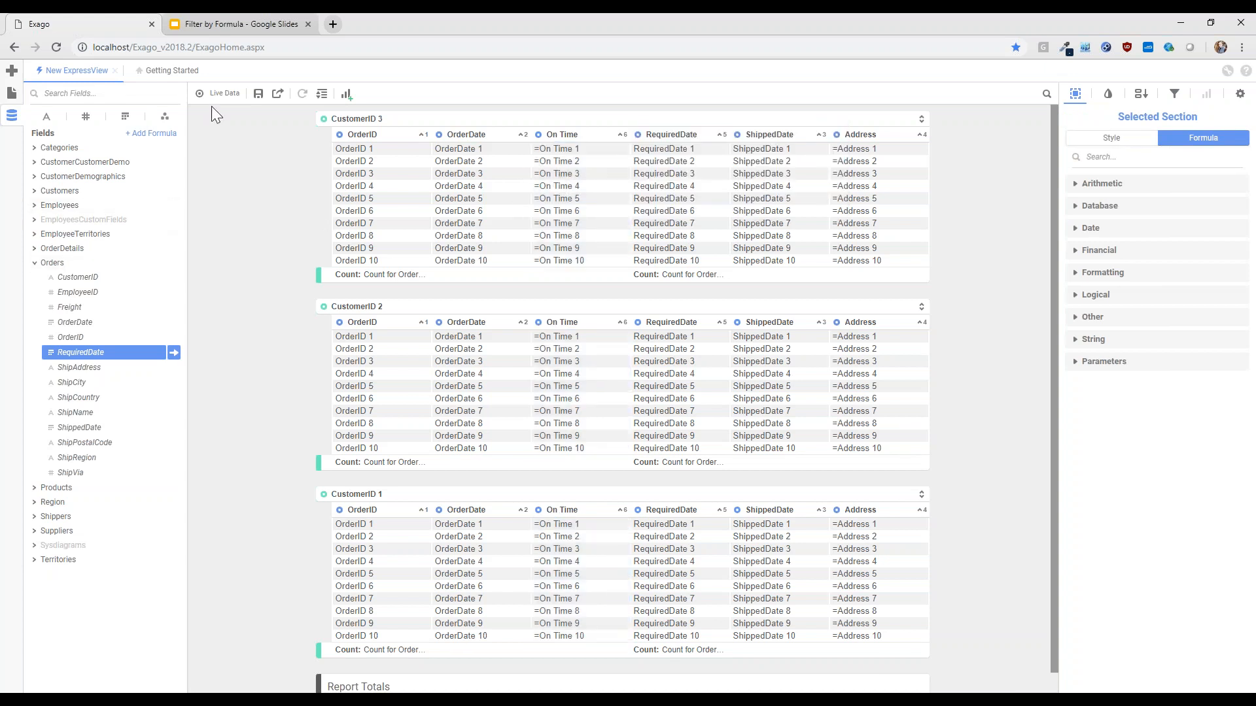
left_click(212, 95)
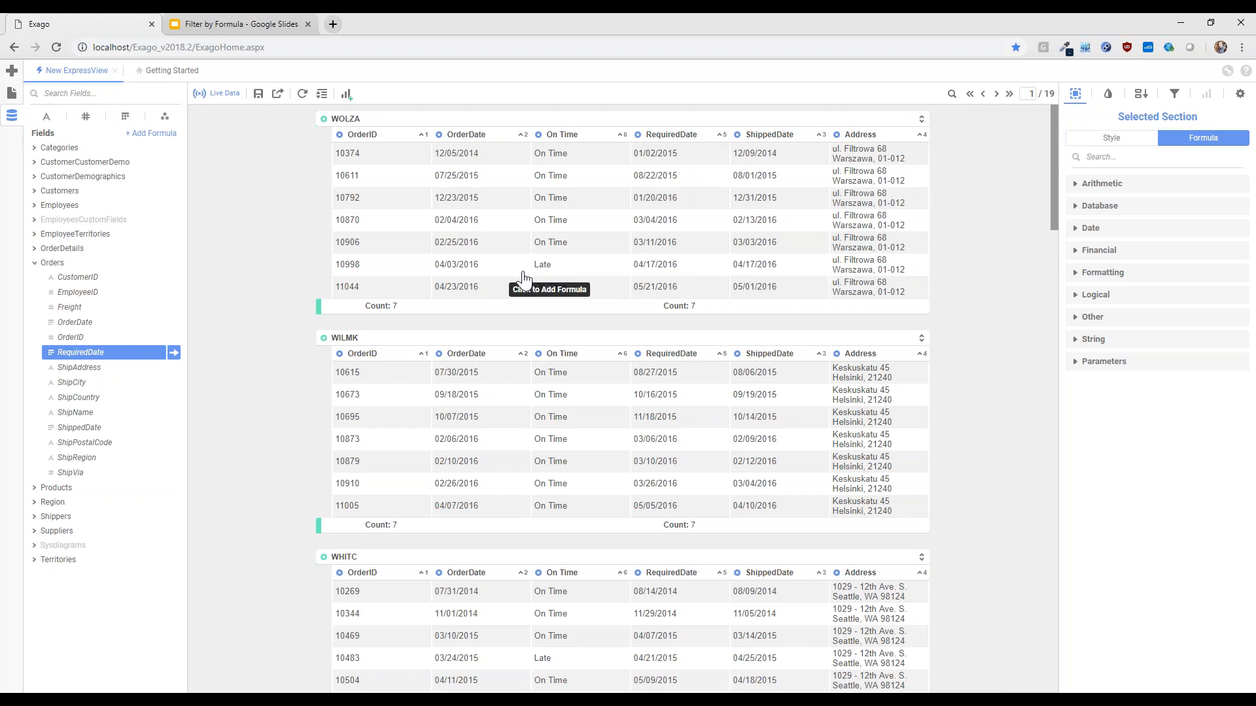
Remove the RequiredDate and ShippedDate columns from the report
left_click(637, 135)
left_click(609, 138)
left_click(688, 134)
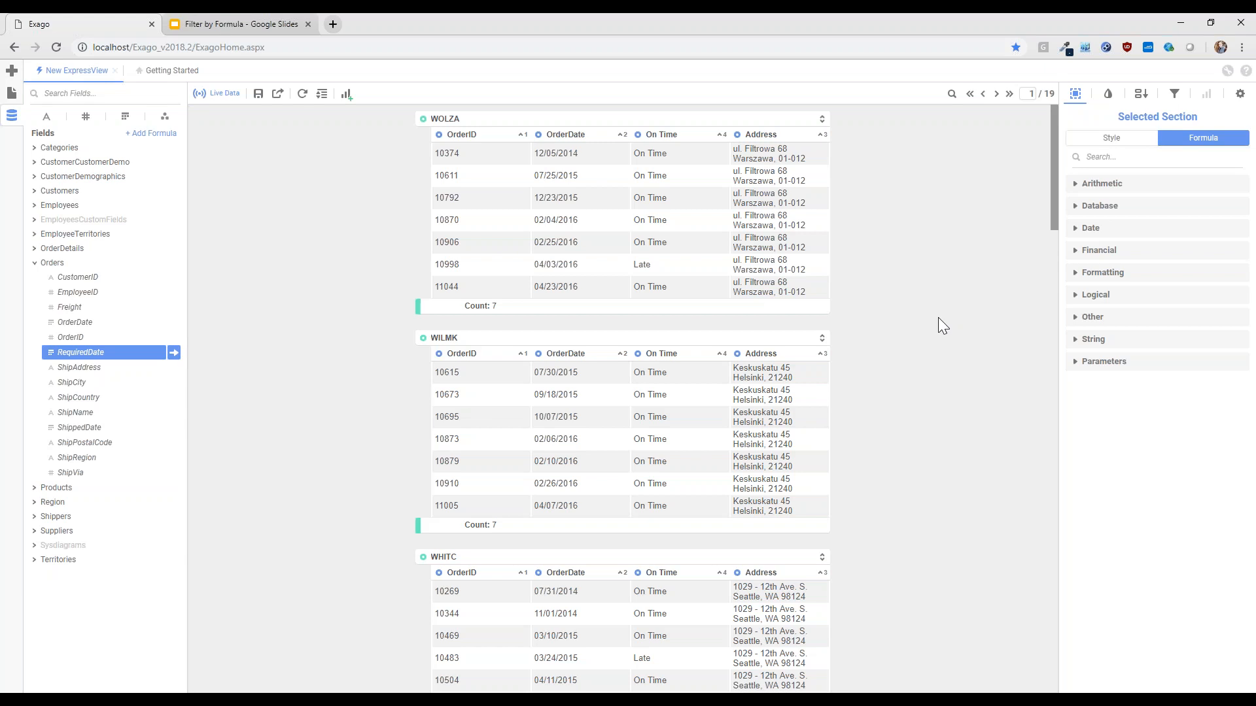
Filter the report to rows where the On Time column is equal to Late, and apply the filter
left_click(638, 134)
left_click(662, 135)
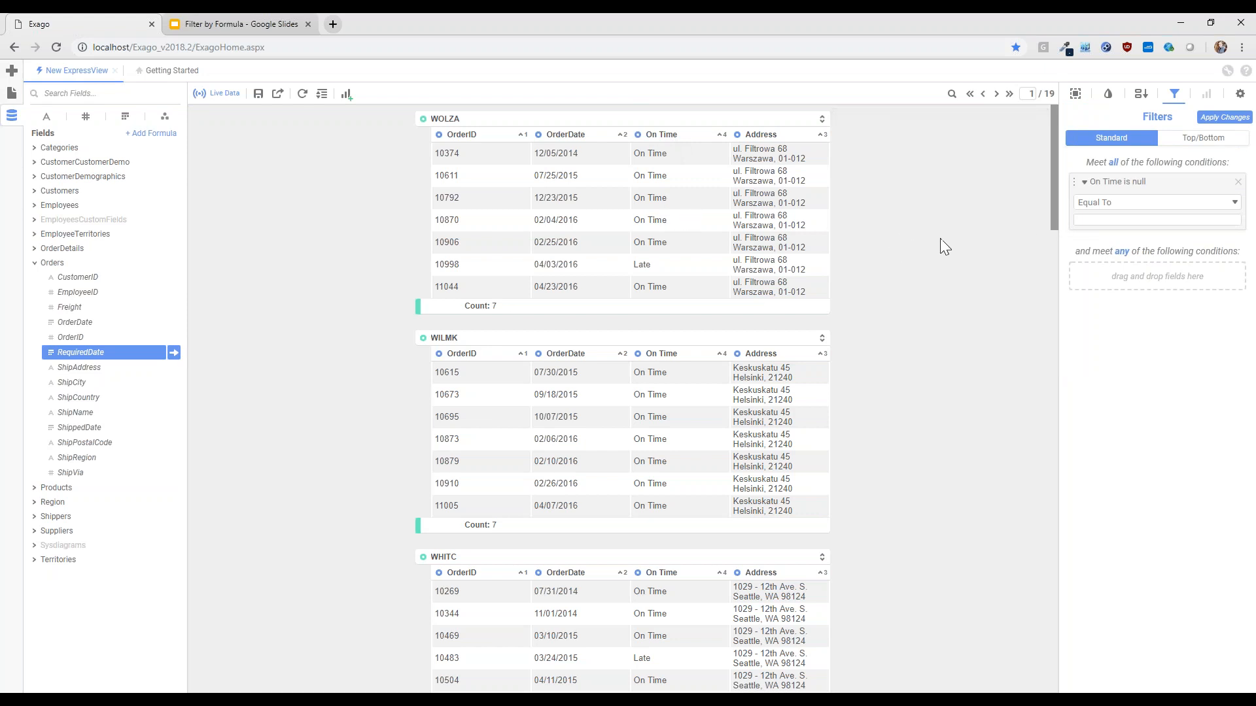
left_click(1126, 219)
type("Late")
left_click(1225, 117)
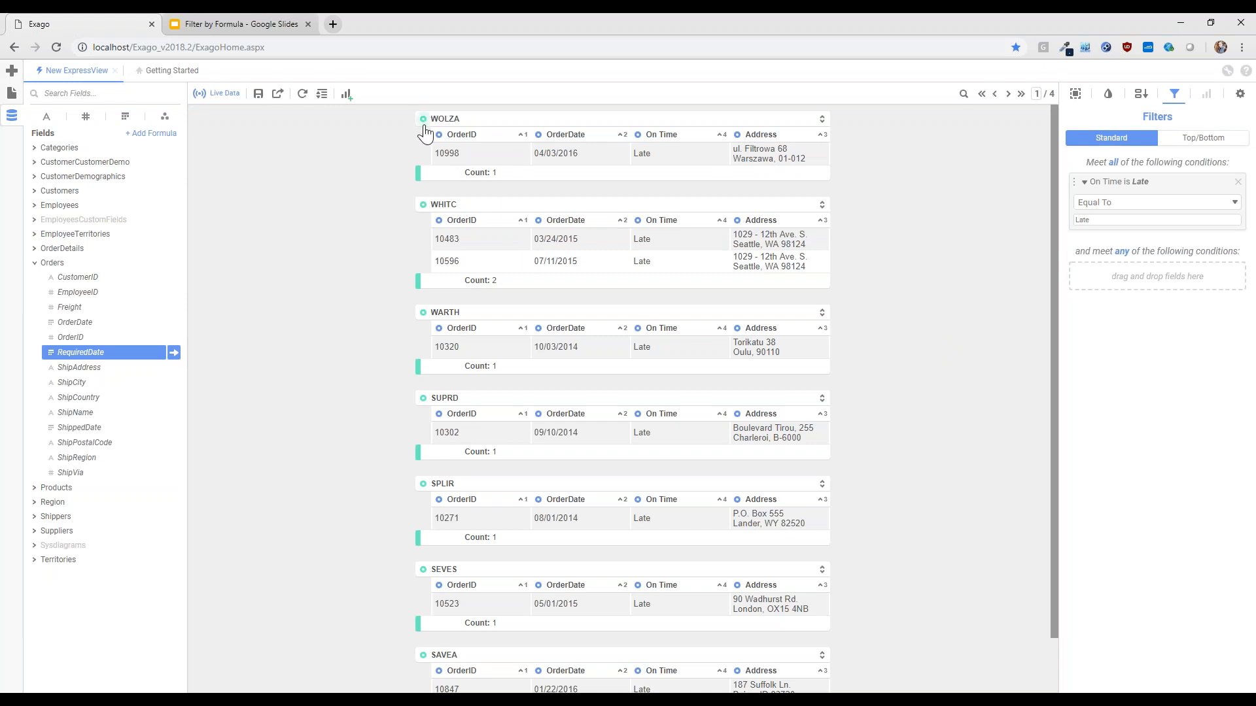
With live data off, turn the CustomerID group back into a regular column and remove the On Time filter
left_click(216, 98)
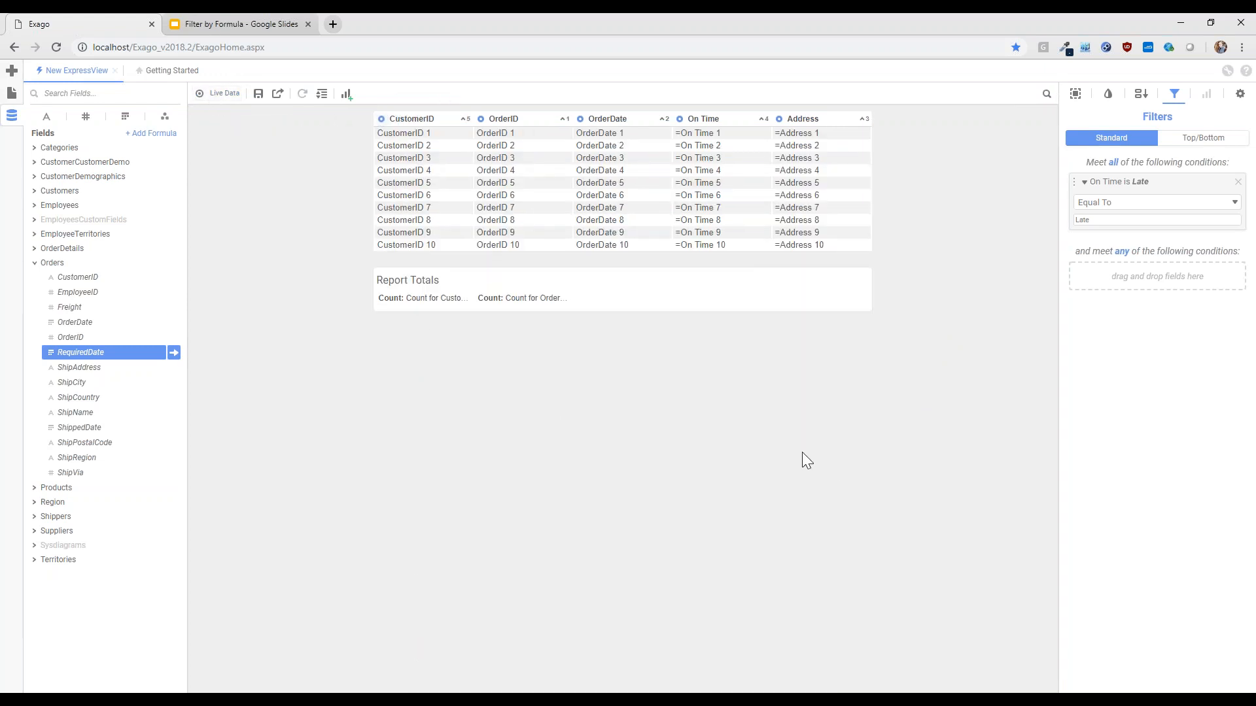
left_click(1238, 182)
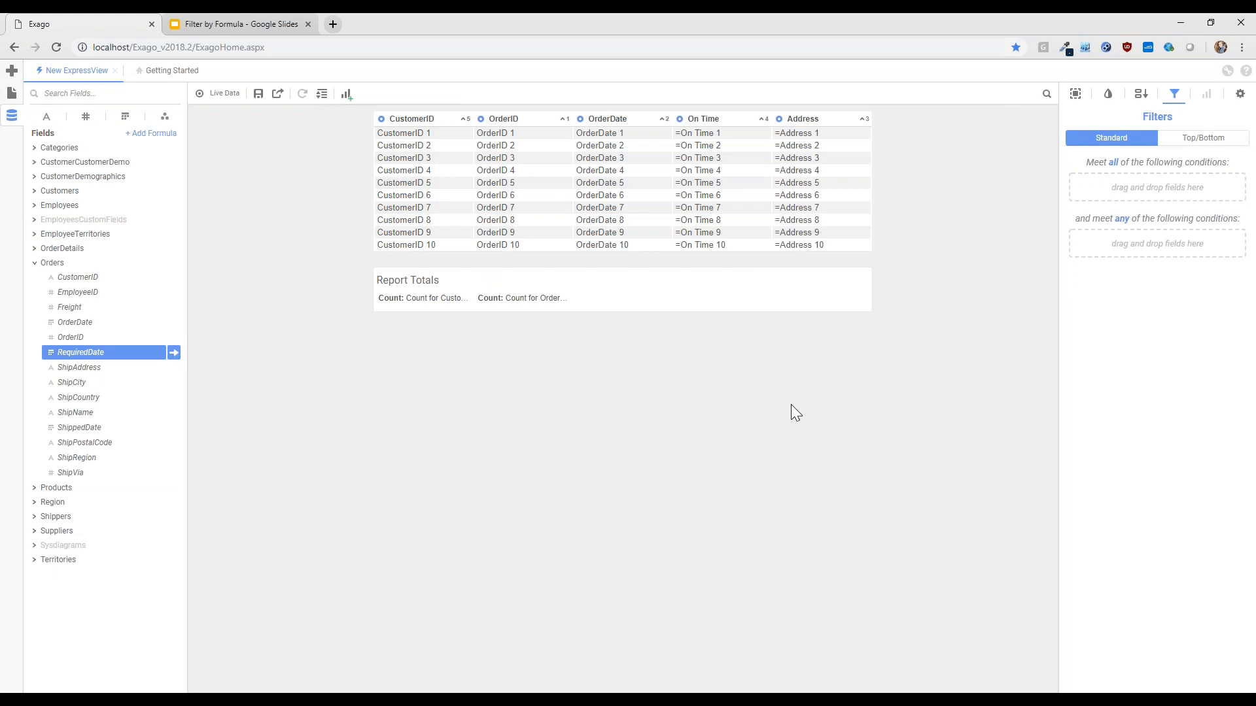
Add the OrderDate field from Orders as a second OrderDate column after Address
left_click(74, 266)
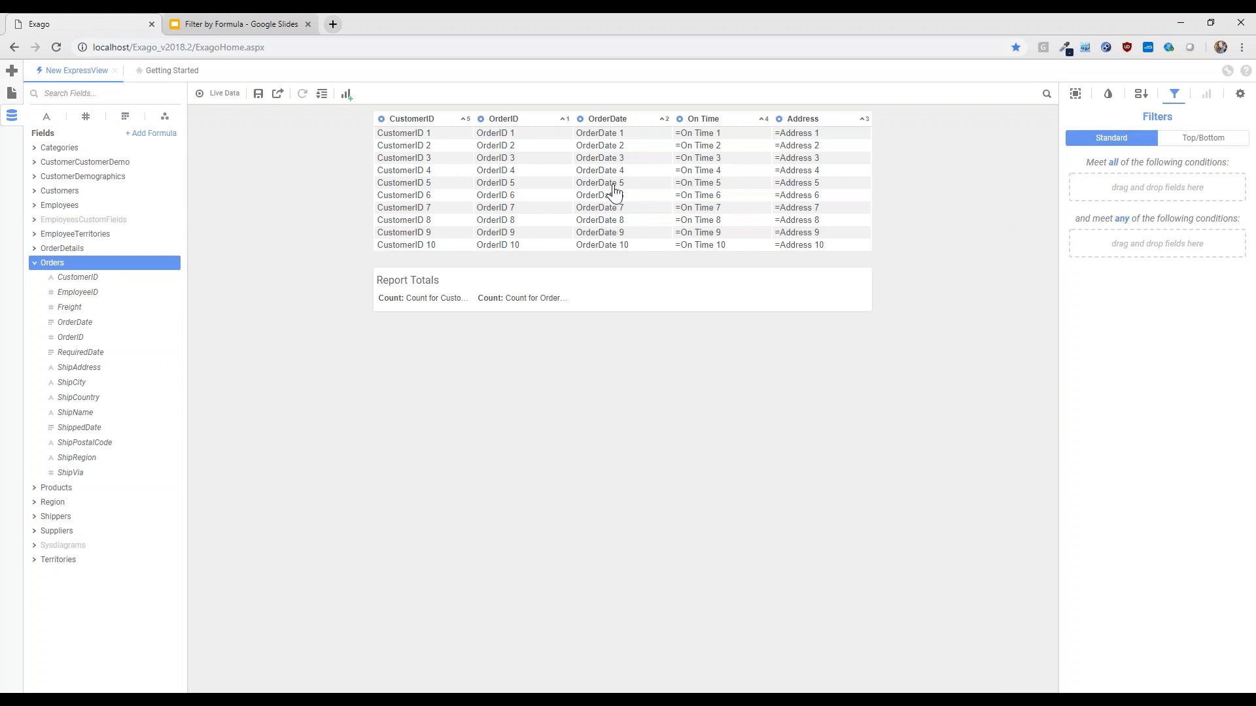
left_click(69, 322)
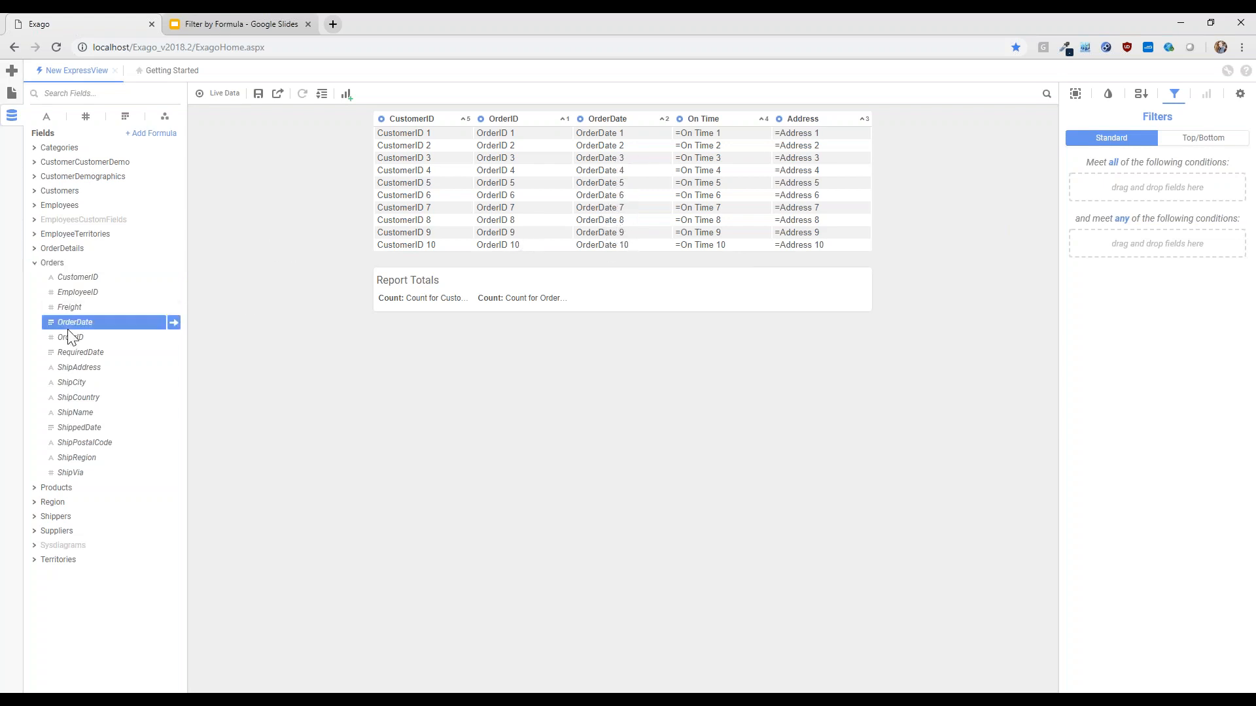
left_click(173, 322)
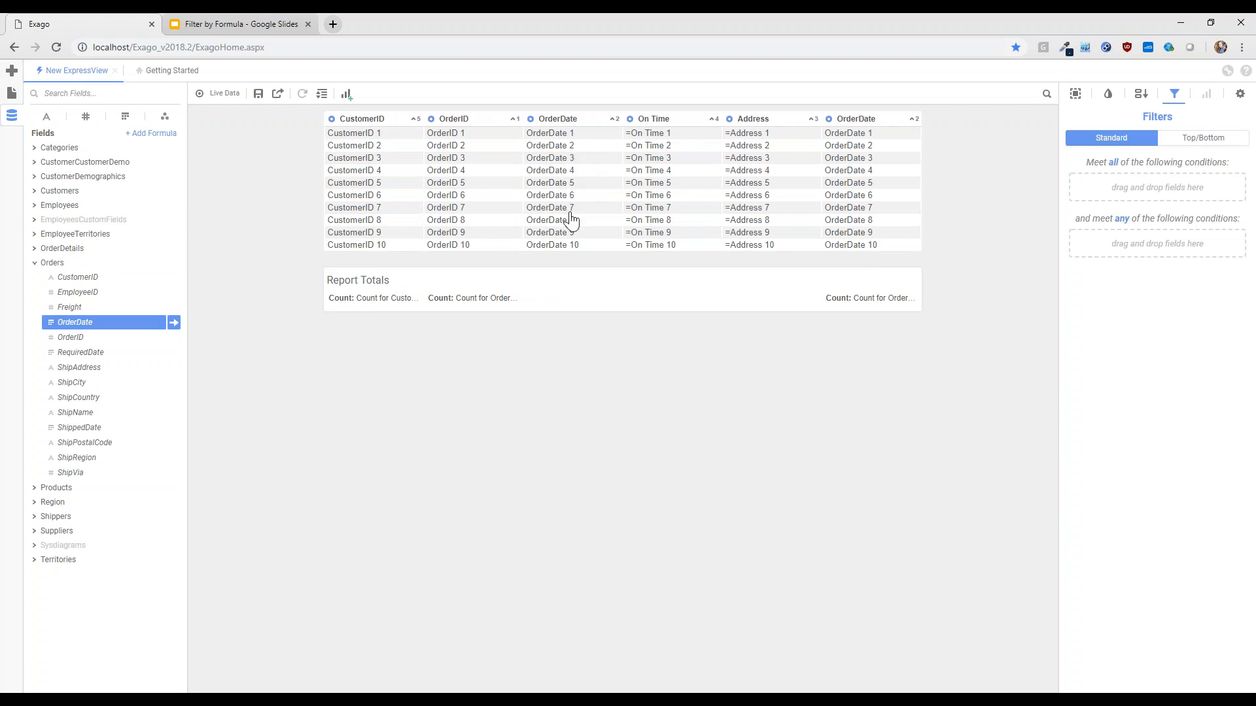
Change the formula of the OrderDate column after Address to Year({Orders.OrderDate})
left_click(841, 215)
left_click_drag(744, 142, 535, 136)
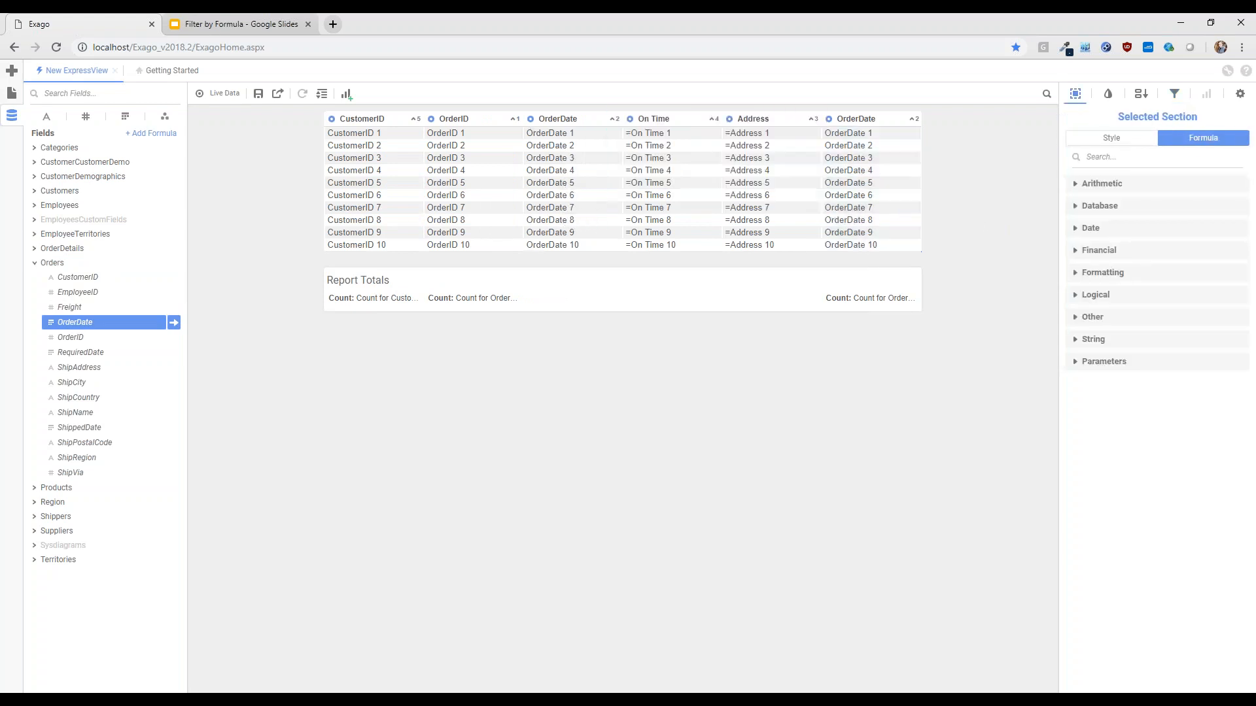
left_click(836, 174)
key("ctrl+a")
type("Year(orderd")
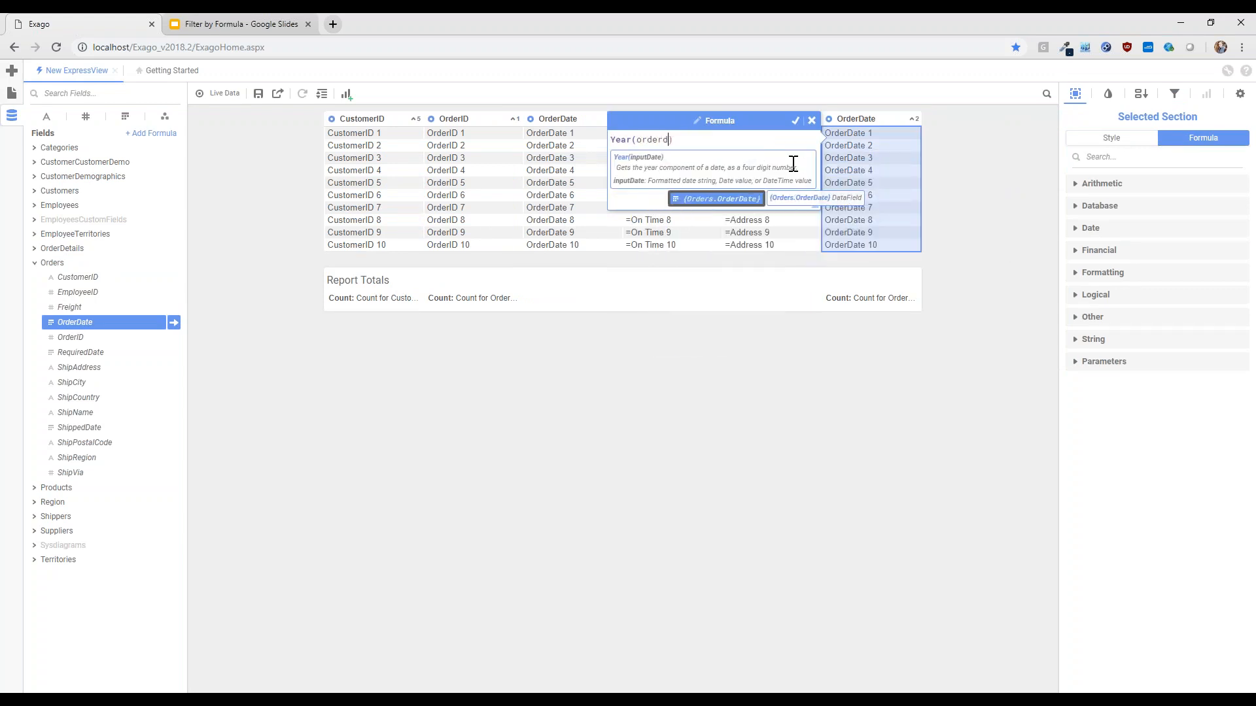
key("Return")
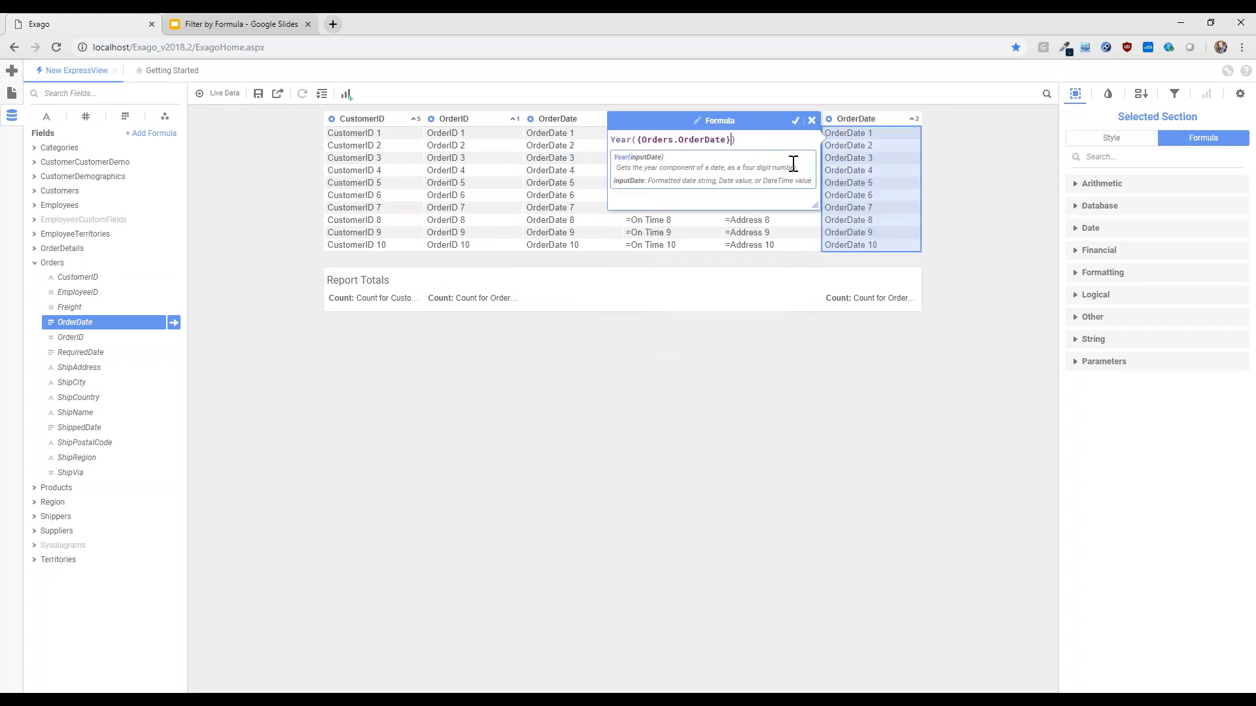
left_click(796, 120)
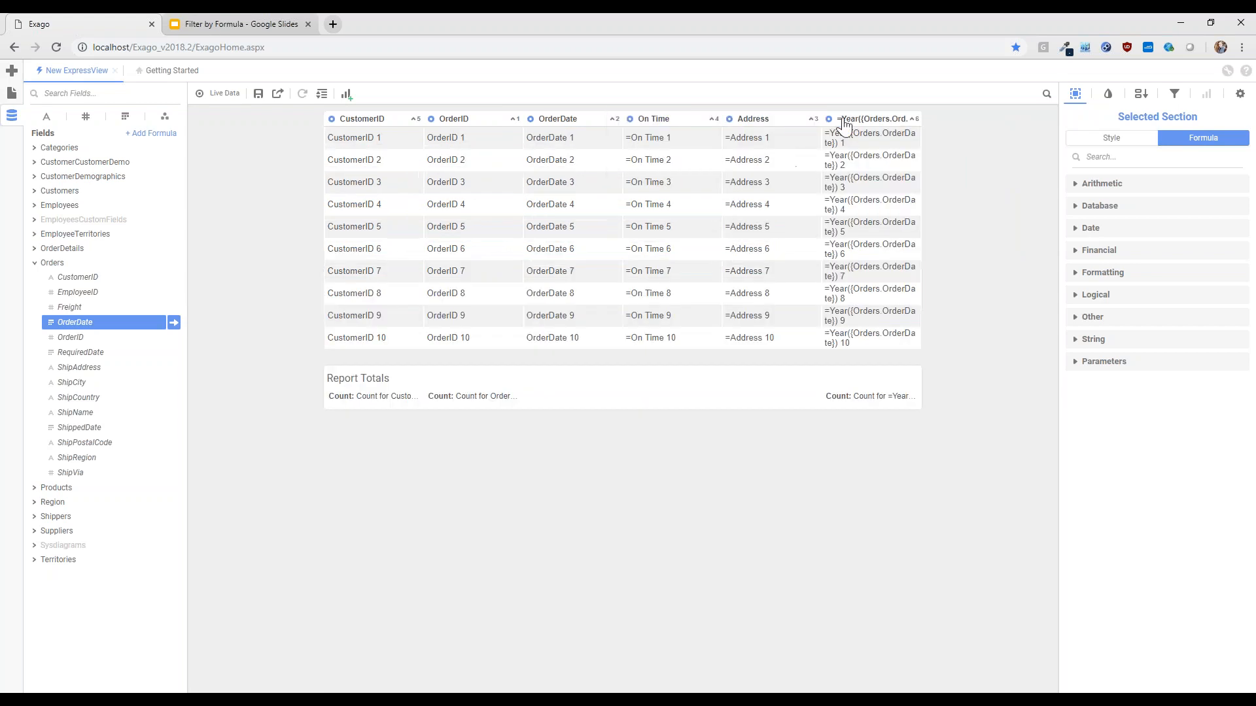
Rename the header of the order year formula column to Year
left_click(856, 123)
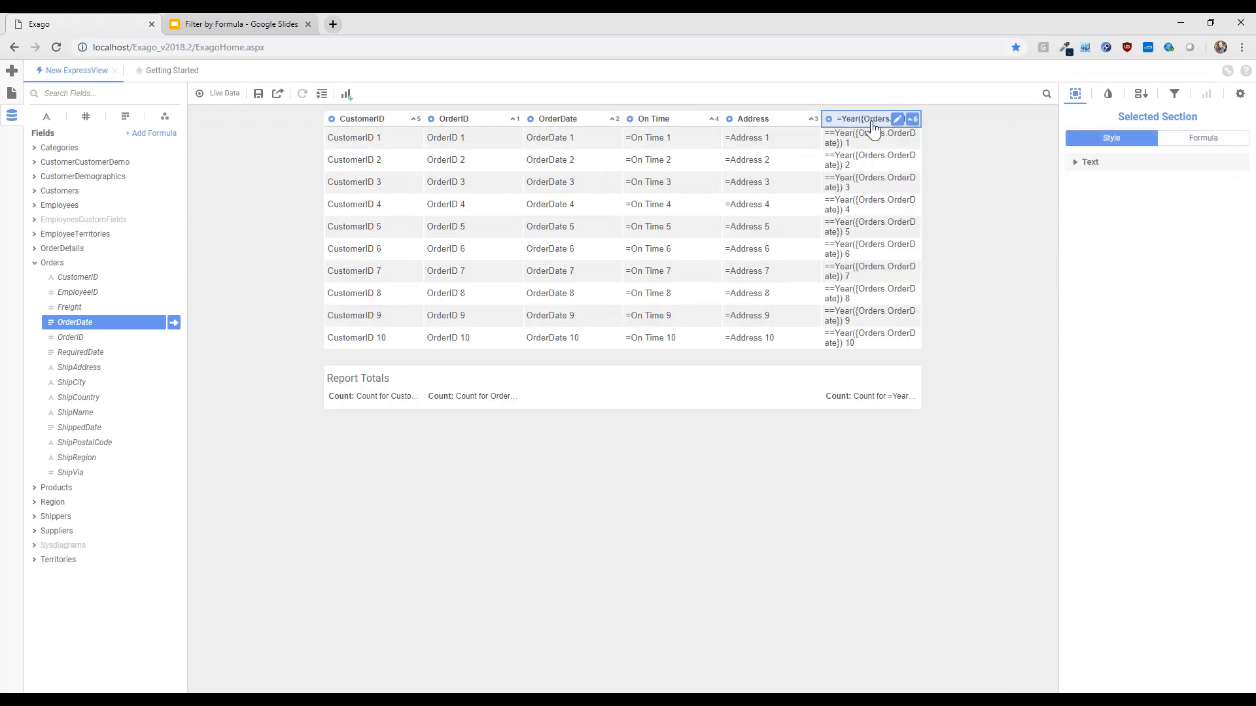
left_click(899, 121)
key("ctrl+a")
type("Year")
key("Return")
left_click(976, 211)
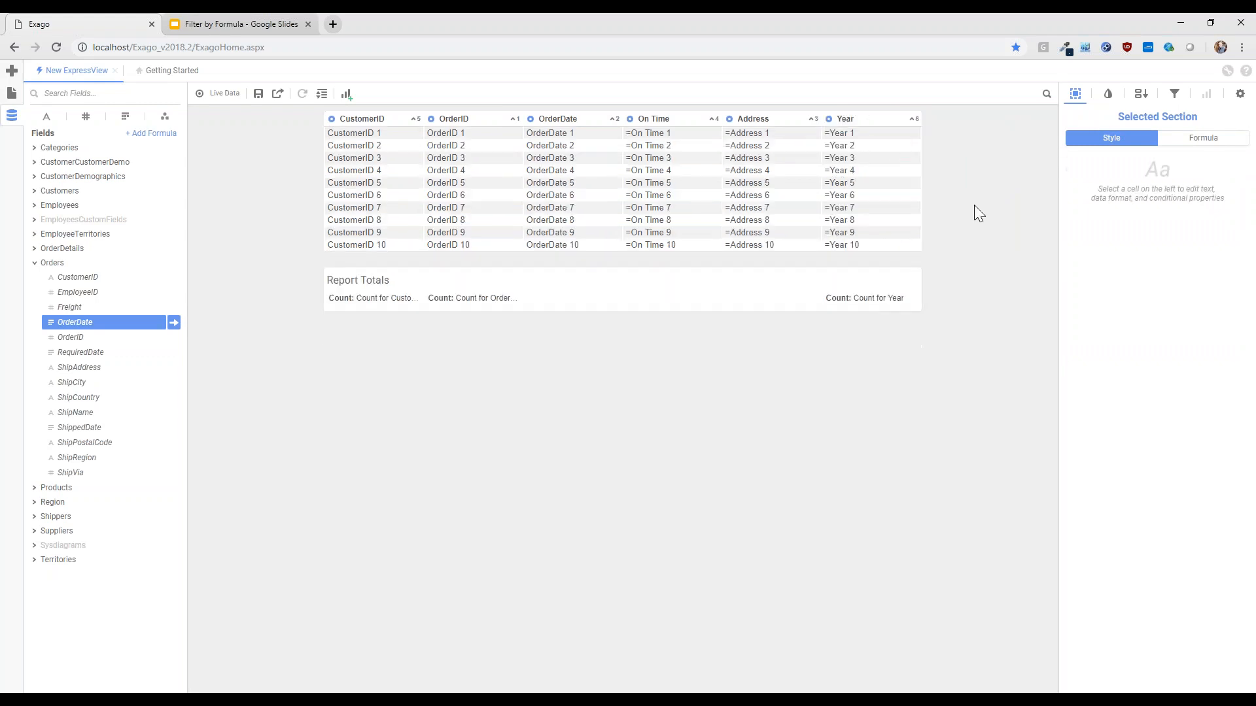
Group the report by the Year column and, with live data on, sort the year groups in descending order
left_click_drag(835, 121, 830, 105)
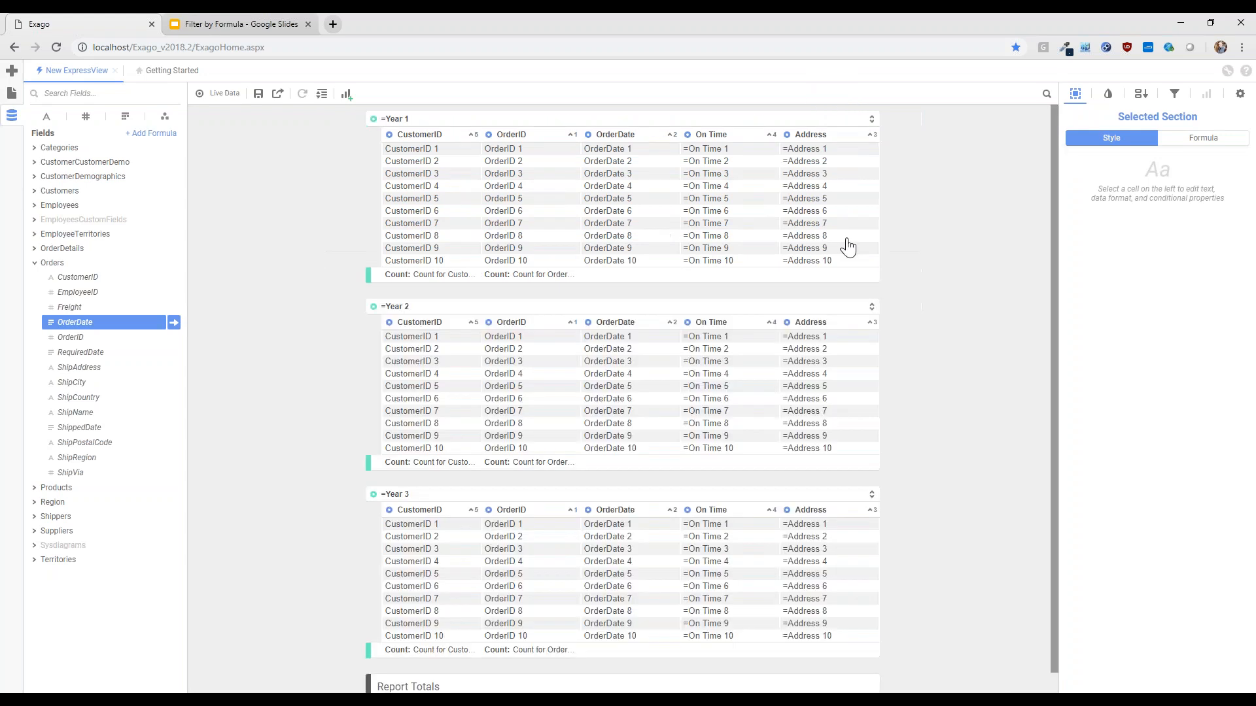
left_click(218, 93)
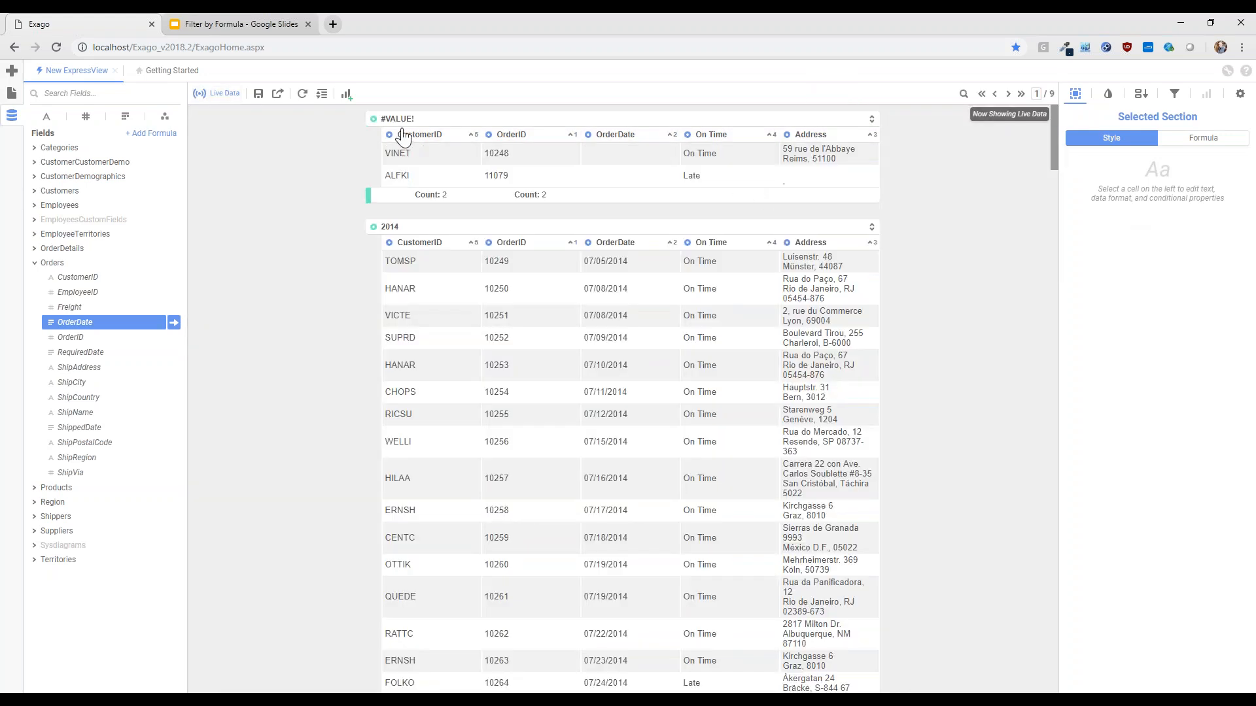
left_click(375, 232)
left_click(375, 241)
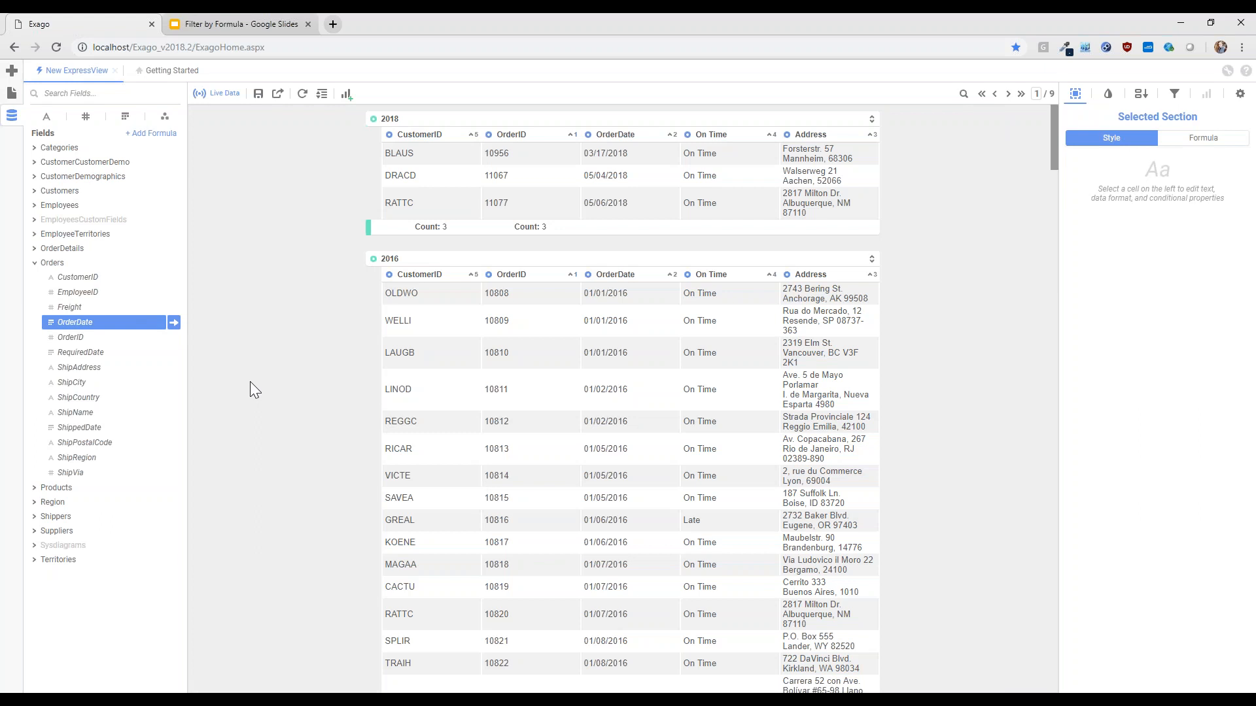
Add the OrderDate field as another column after Address in the year-grouped report
left_click(79, 323)
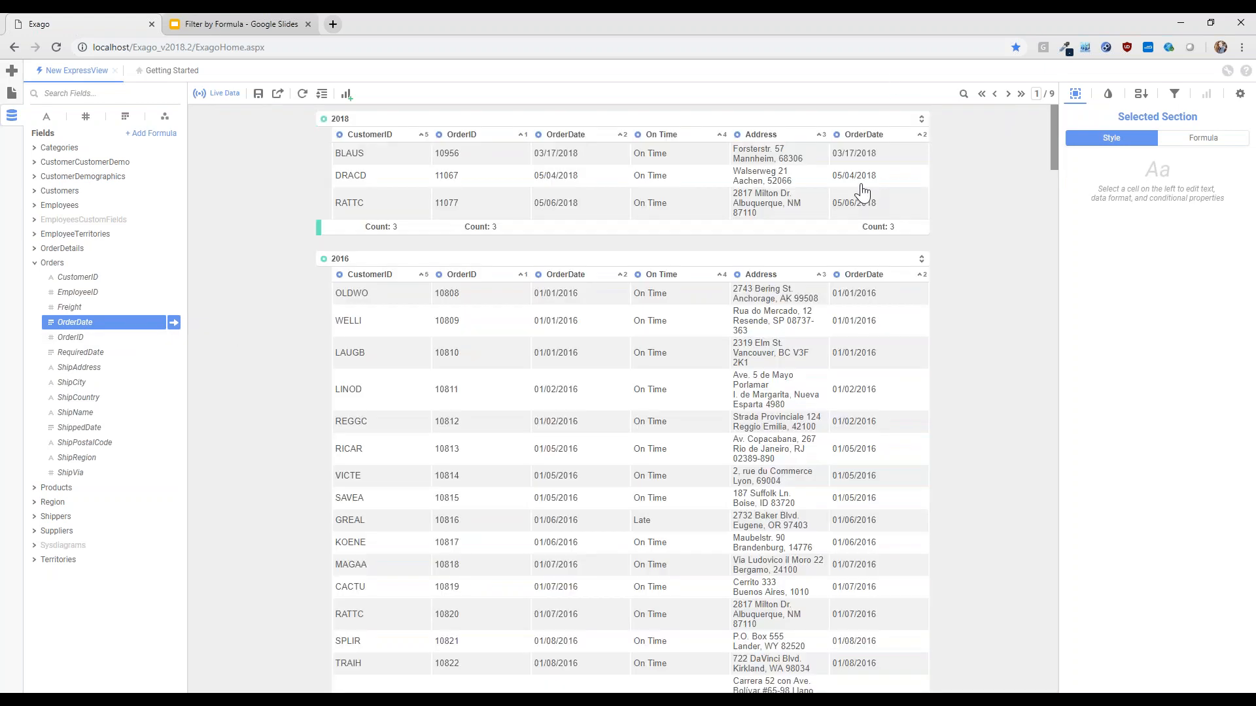
Change the formula of the OrderDate column after Address to QuarterNumber({Orders.OrderDate})
left_click(853, 193)
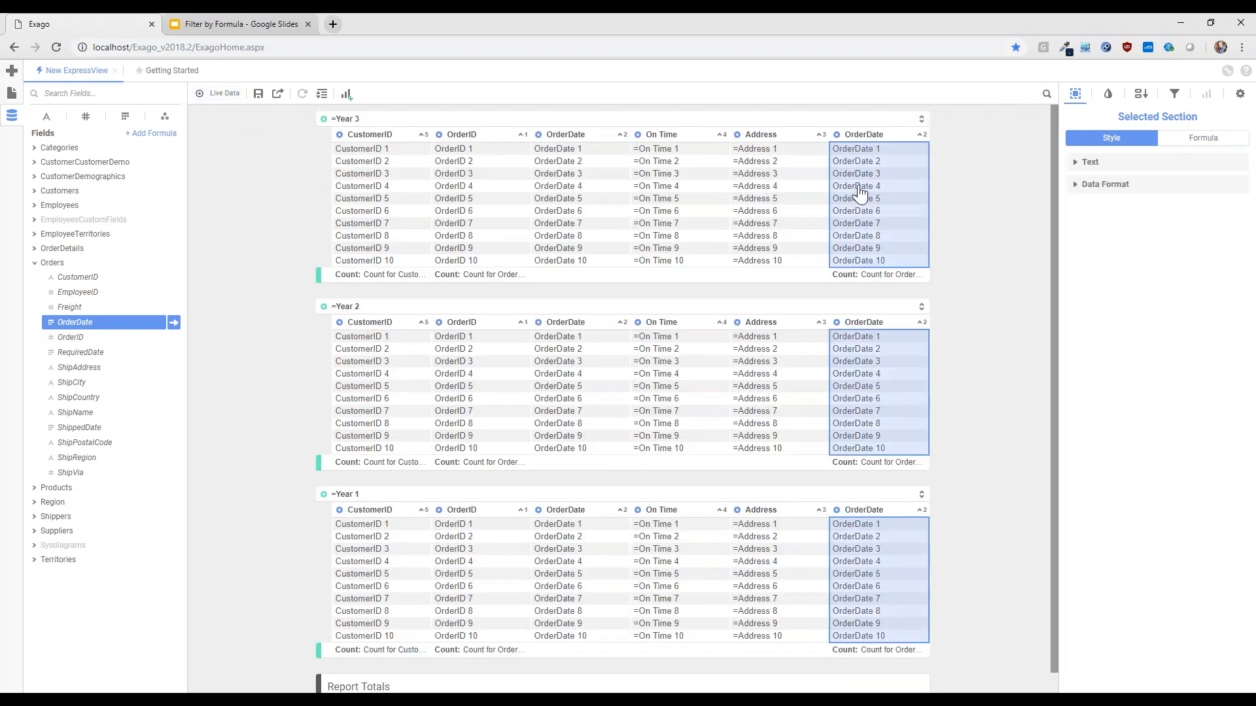
left_click(1191, 139)
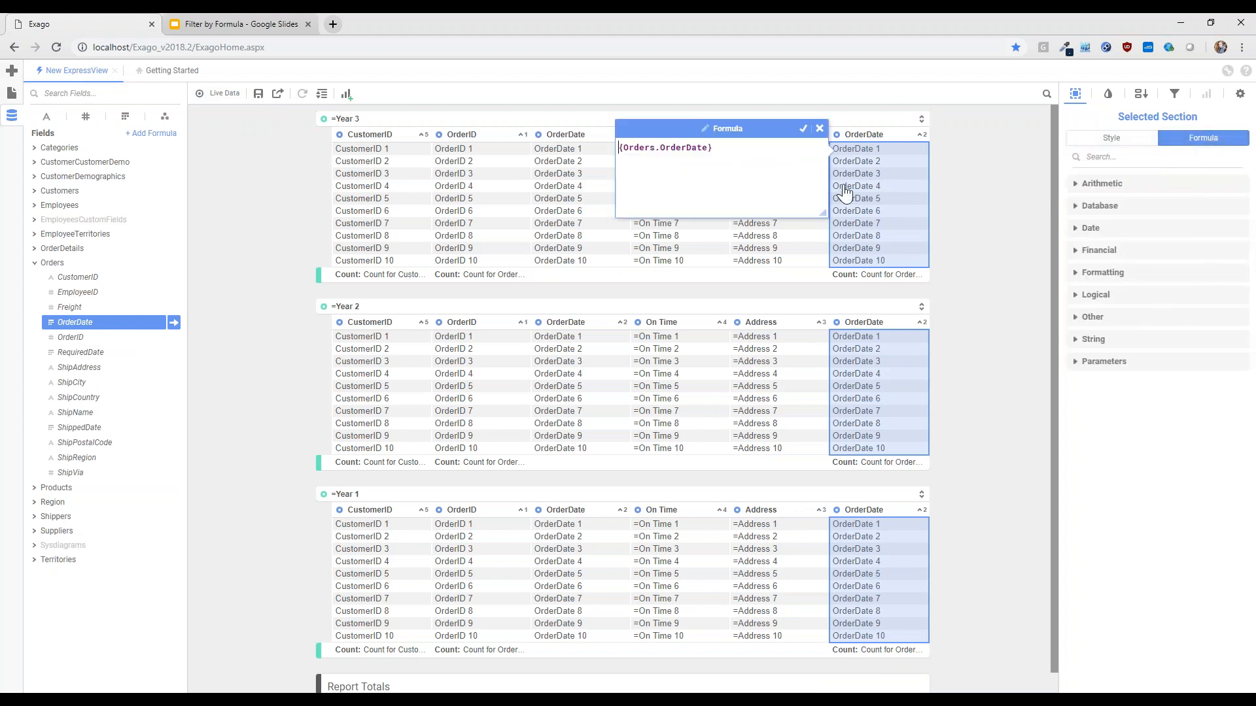
key("ctrl+a")
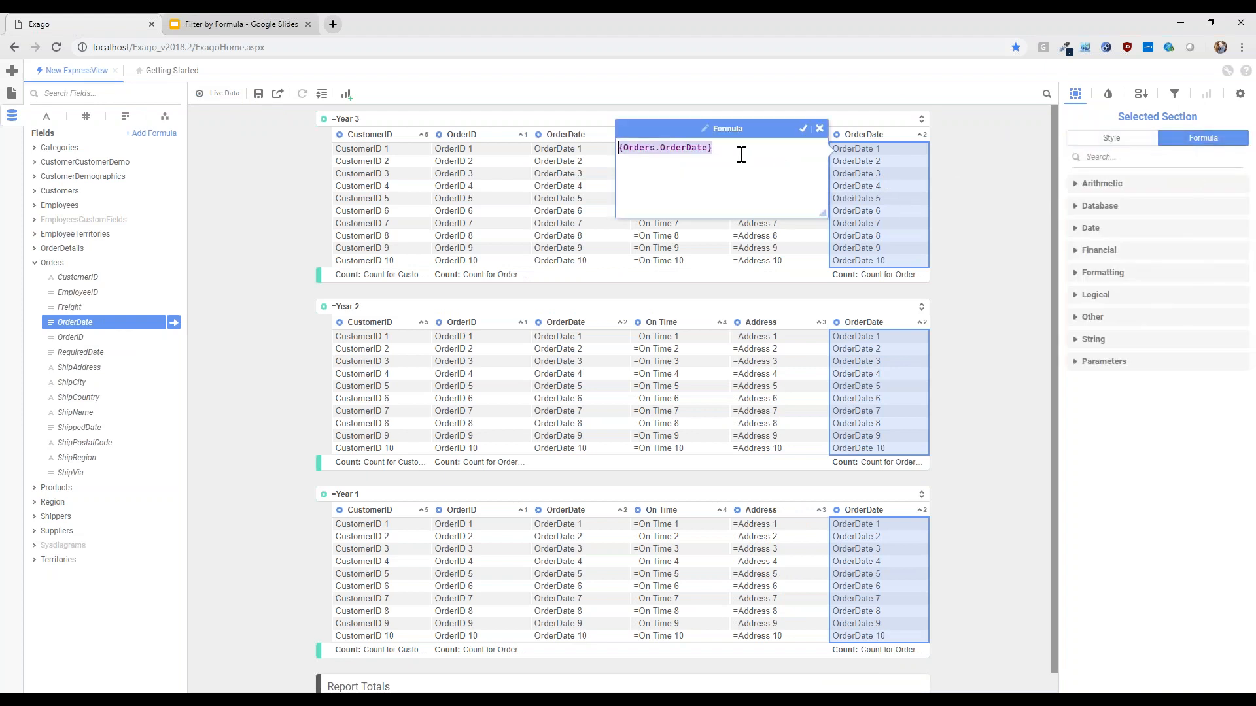
type("quarter")
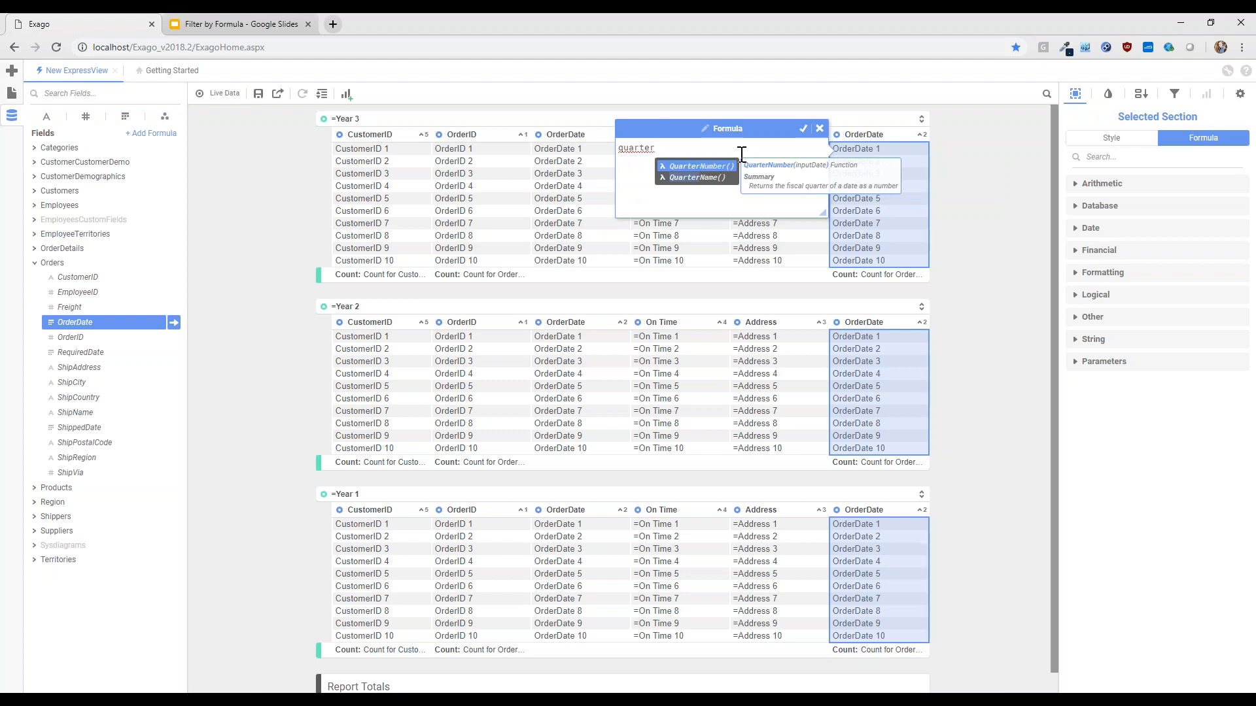
key("Return")
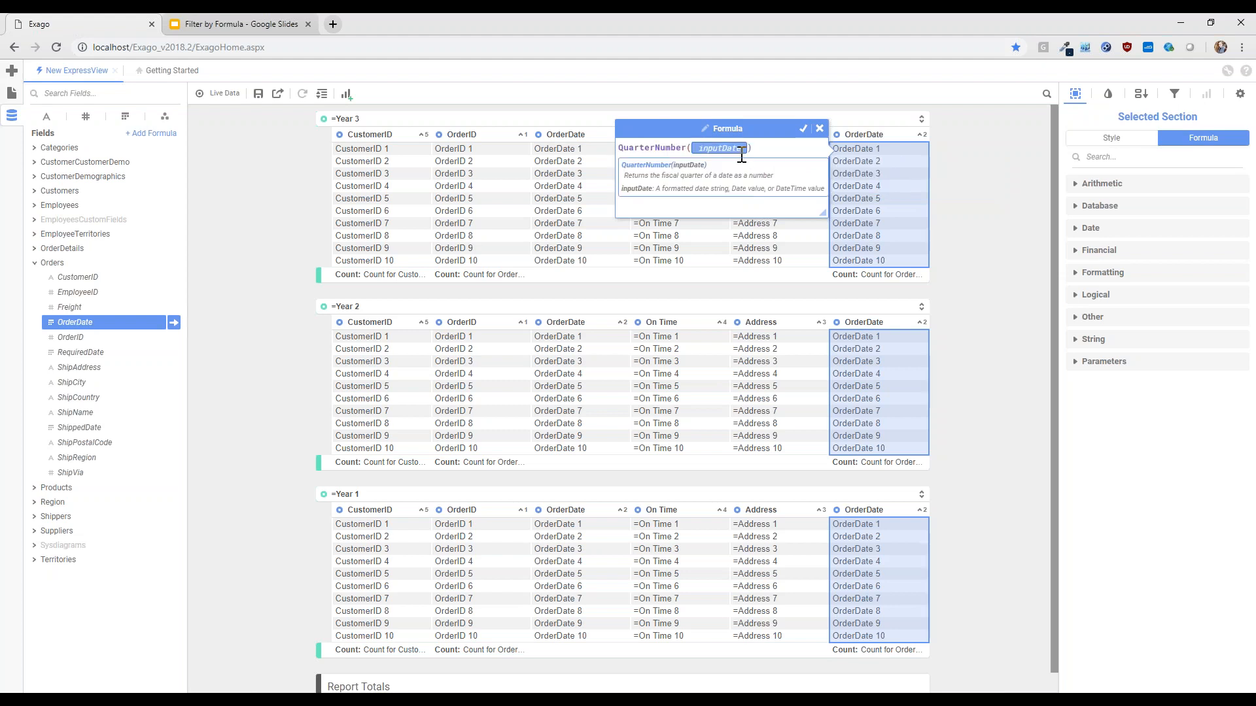
type("order")
key("BackSpace")
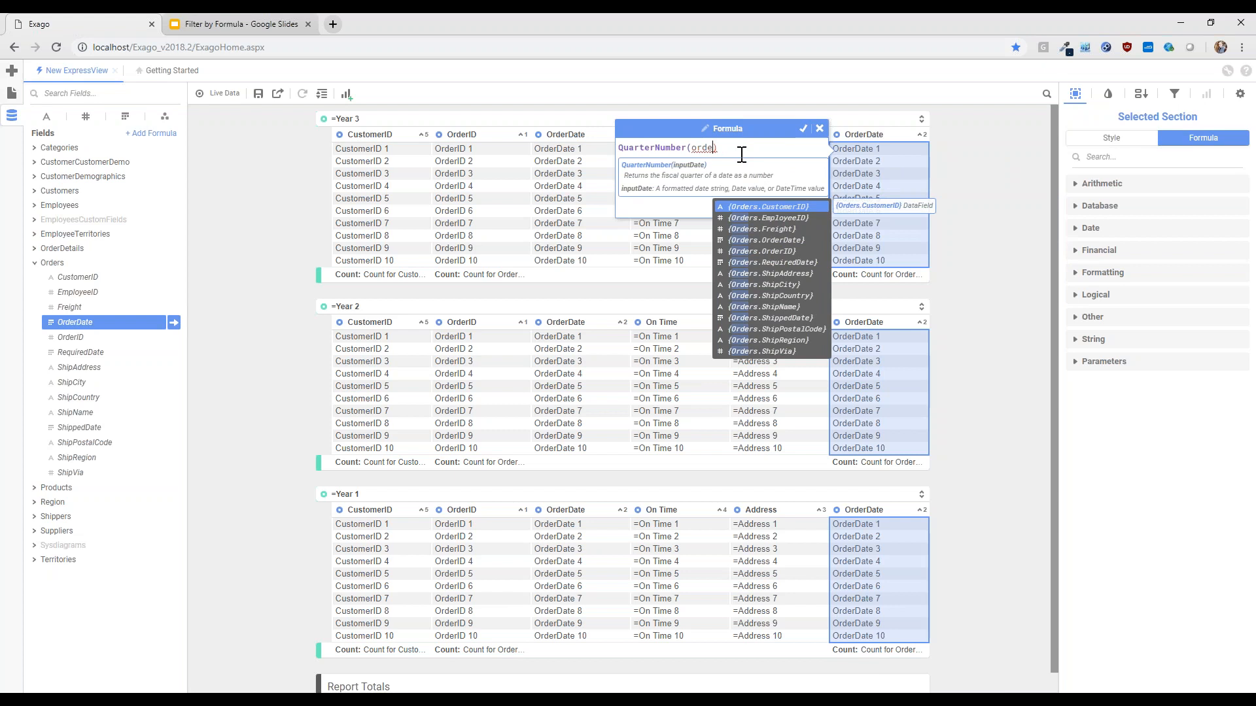
key("BackSpace")
key("BackSpace")
key("BackSpace")
key("BackSpace")
key("BackSpace")
key("BackSpace")
key("BackSpace")
key("BackSpace")
key("BackSpace")
key("BackSpace")
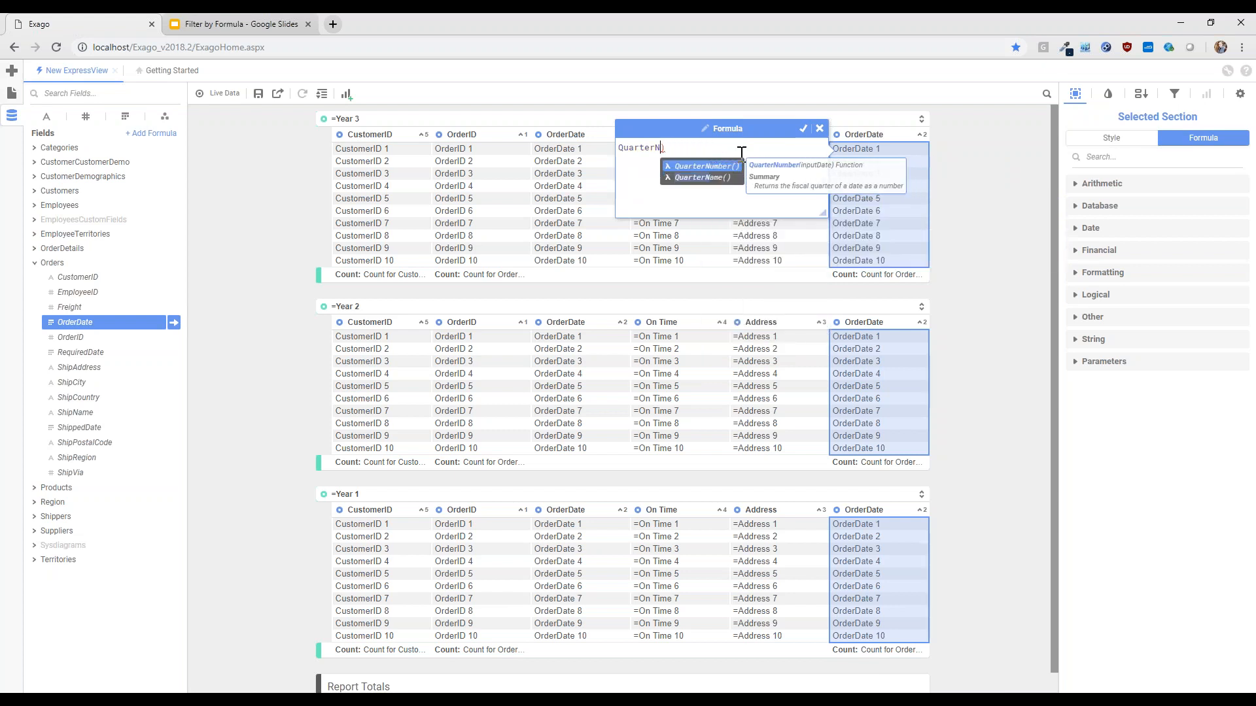
key("Return")
key("BackSpace")
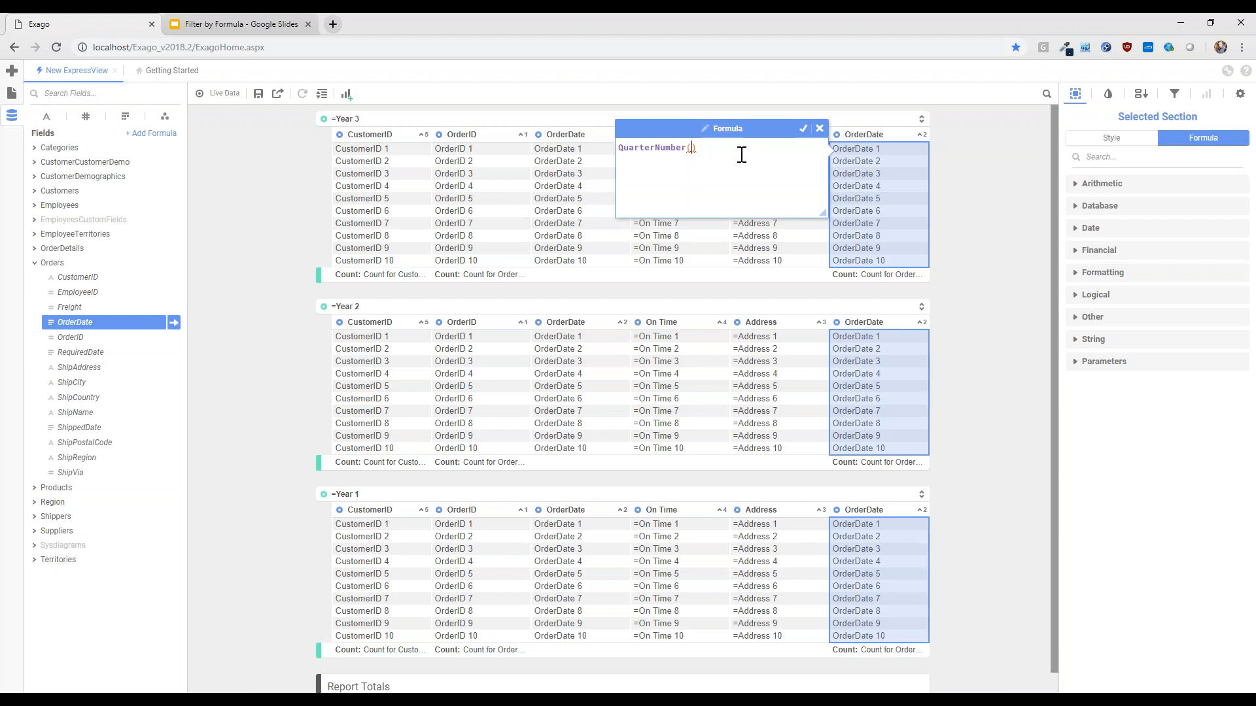
type("{Orders.OrderDate}")
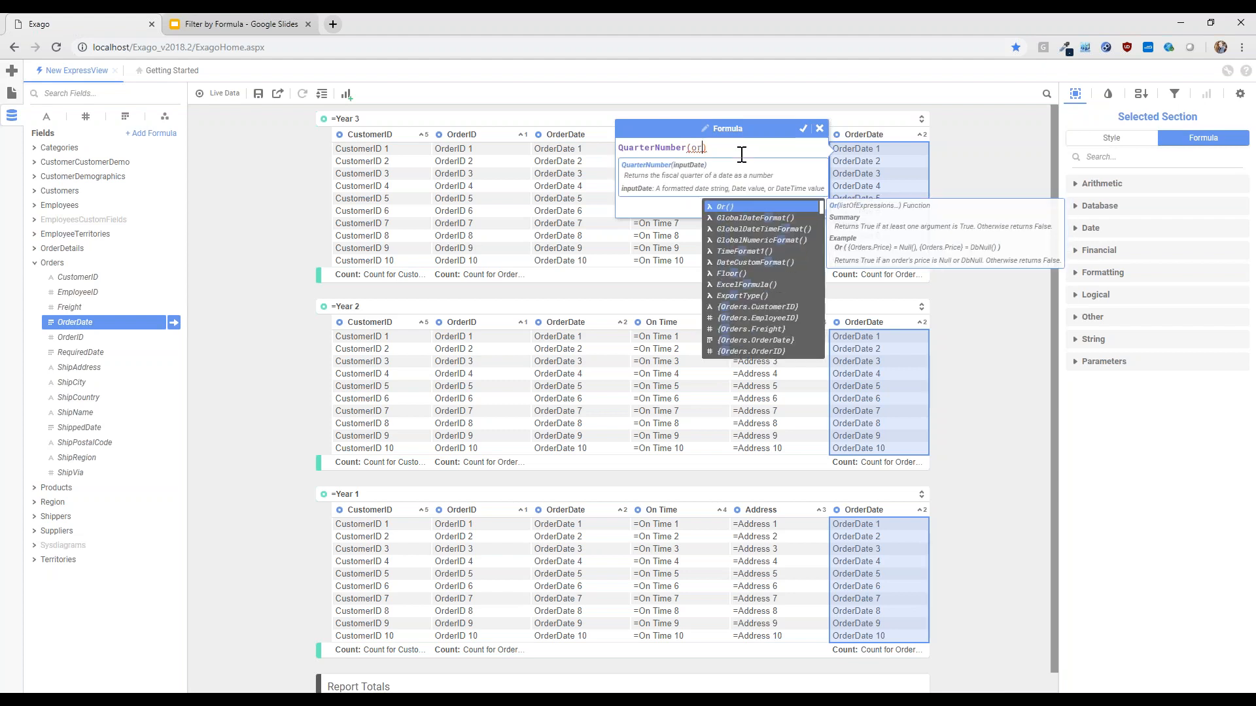
left_click(803, 128)
Rename the header of the order quarter formula column to Quarter
left_click(860, 136)
left_click(906, 135)
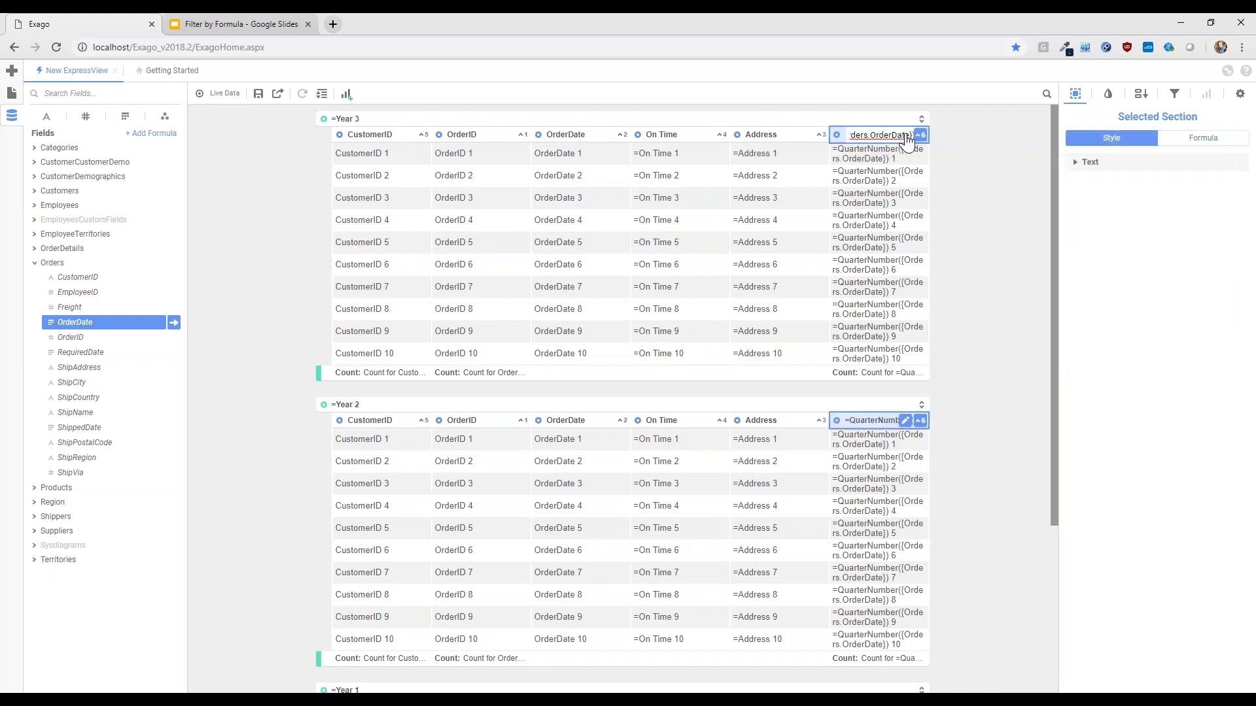
key("ctrl+a")
type("Quarter")
key("BackSpace")
key("BackSpace")
key("BackSpace")
type("rter")
left_click(994, 205)
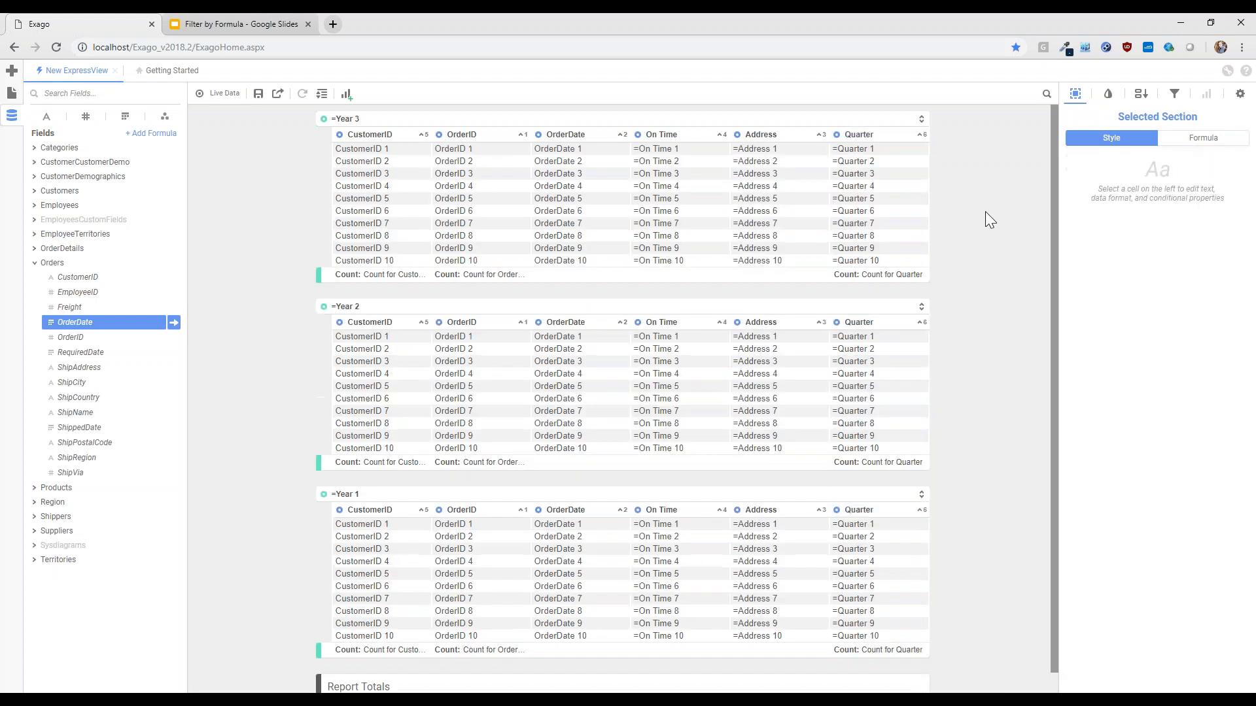
Group the report by the Quarter column inside the Year groups and review the nested groups with live data on
left_click_drag(831, 140, 822, 119)
left_click(208, 96)
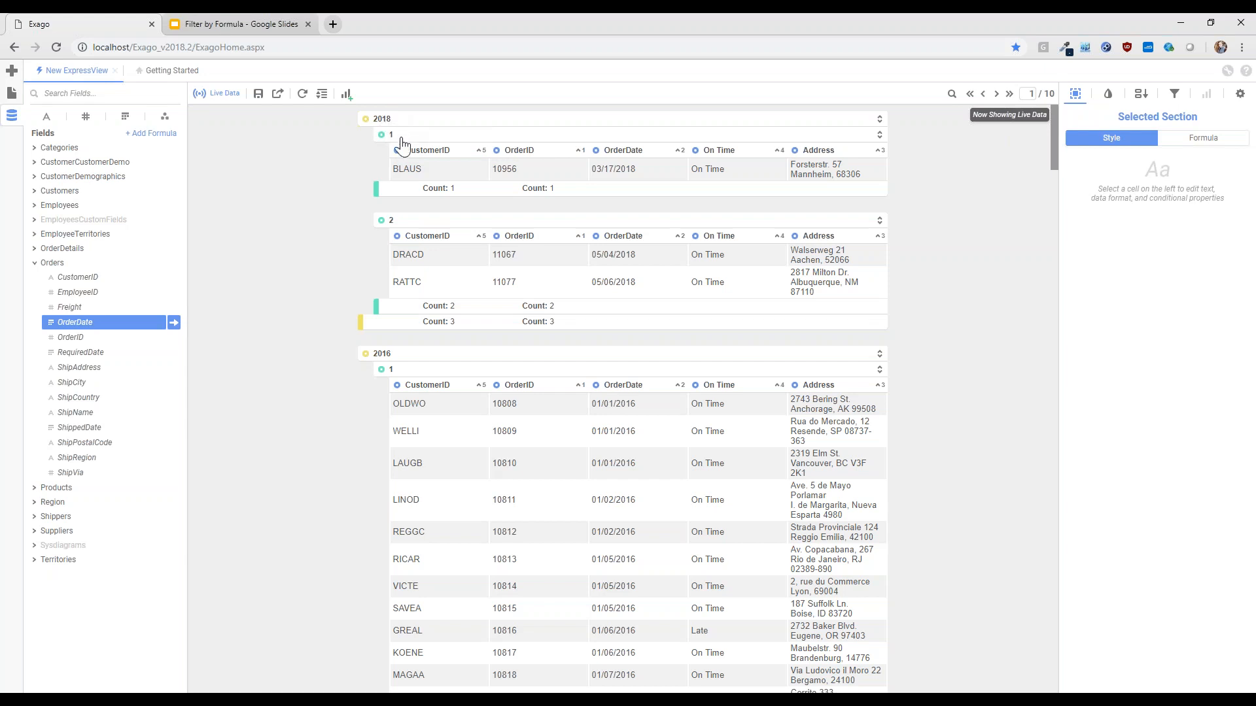
scroll(253, 281, "down", 1)
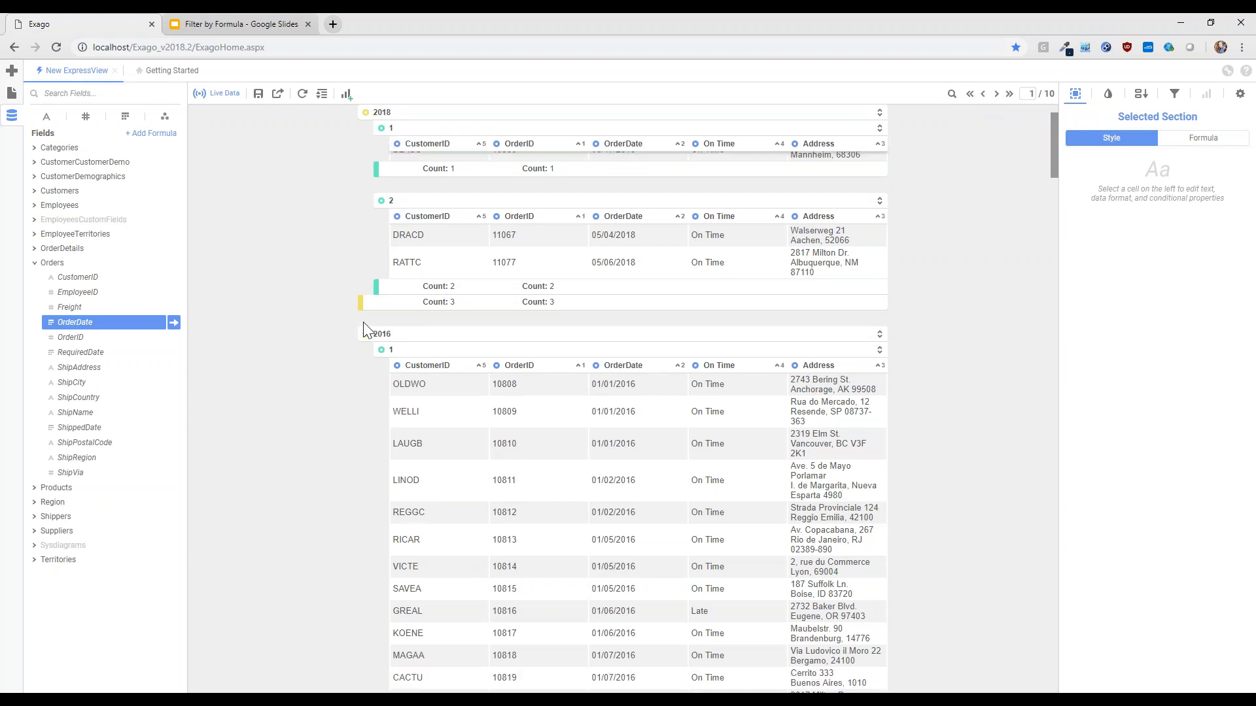
scroll(245, 359, "down", 8)
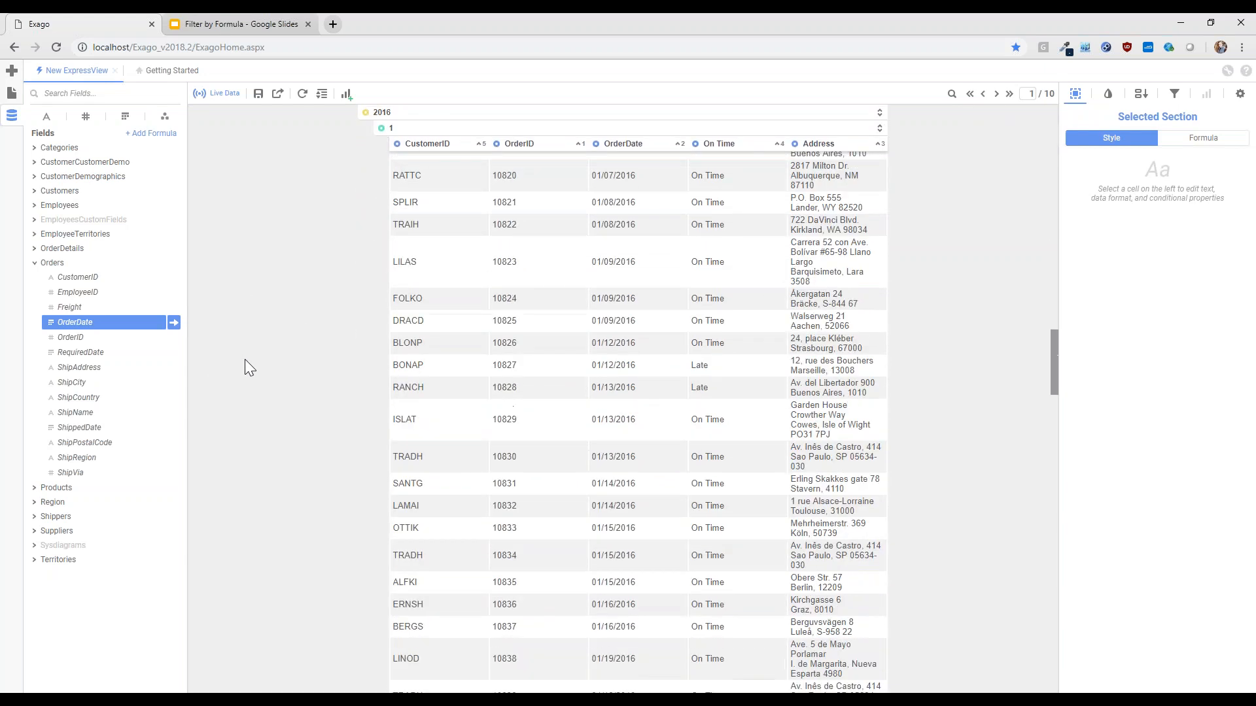
scroll(245, 359, "up", 10)
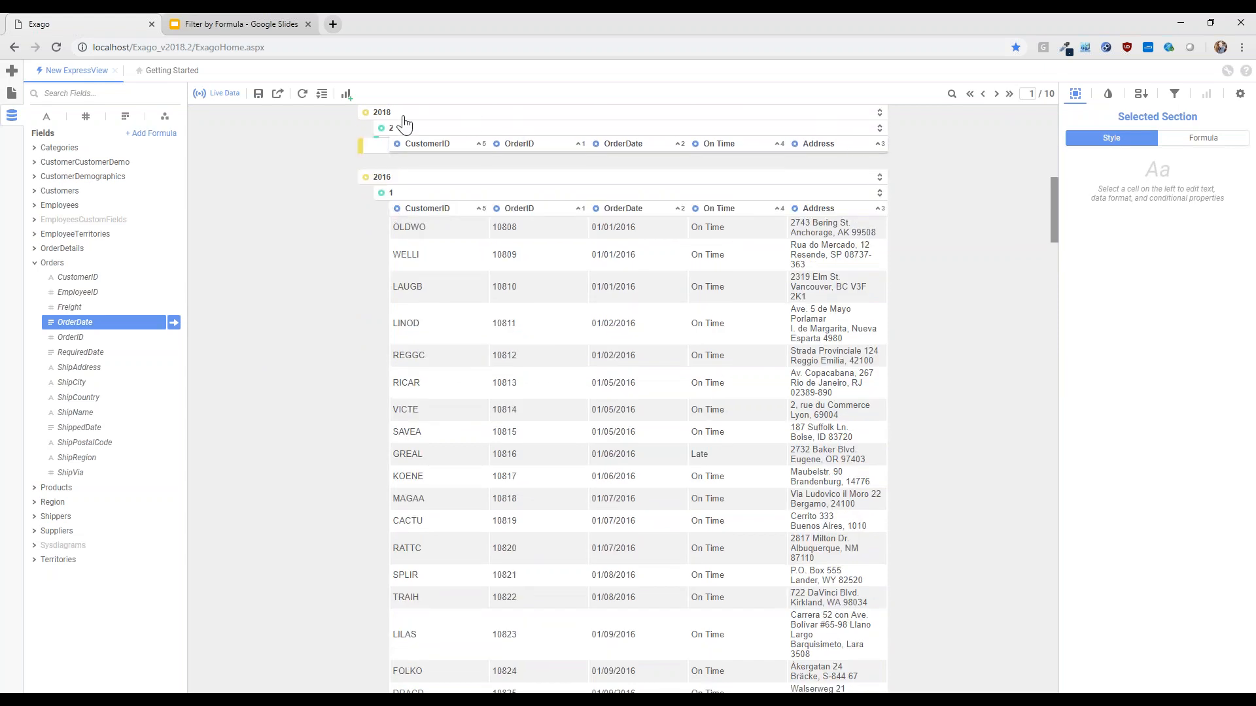
Collapse all groups, inspect the records of quarter 1 in the 2016 group, and expand all groups again
left_click(322, 93)
left_click(342, 135)
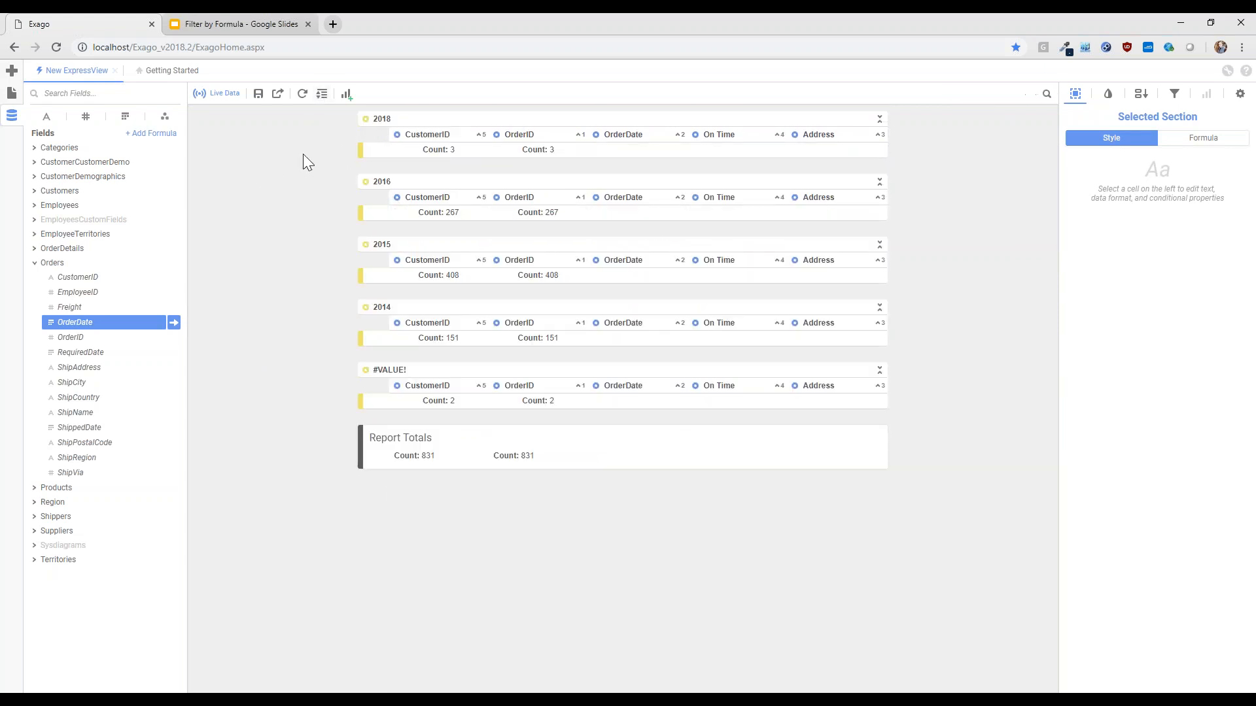
left_click(878, 183)
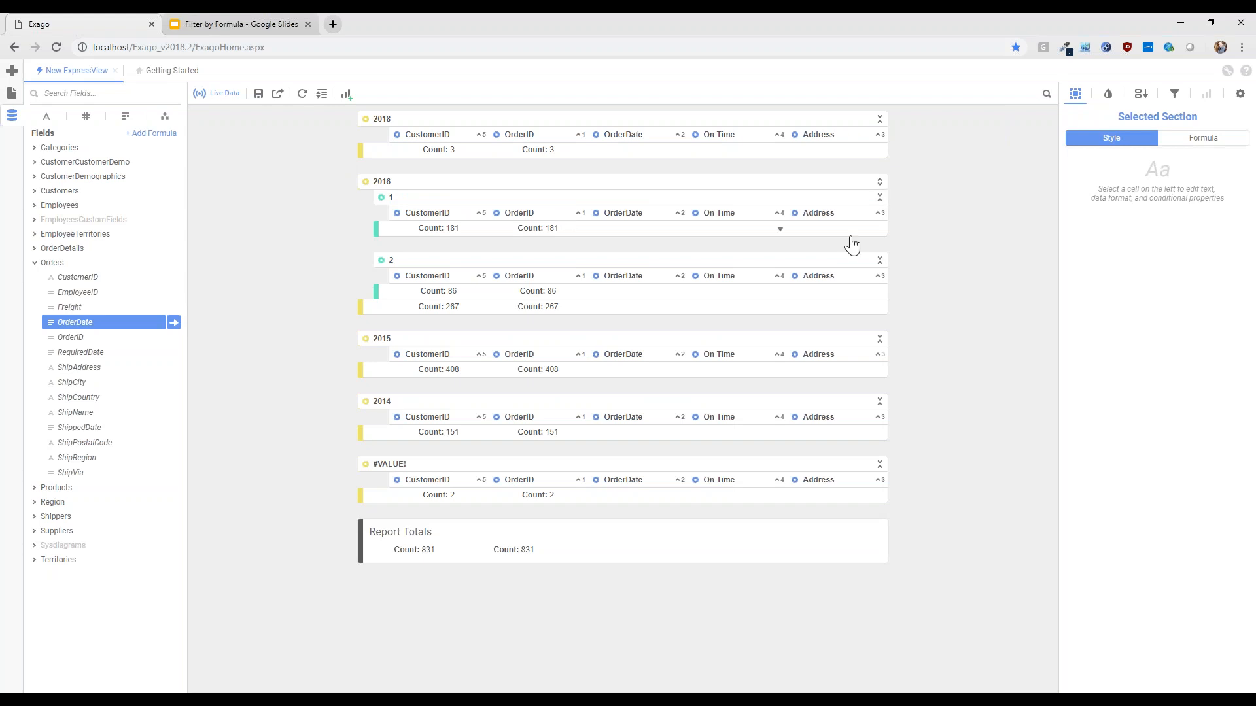
left_click(879, 185)
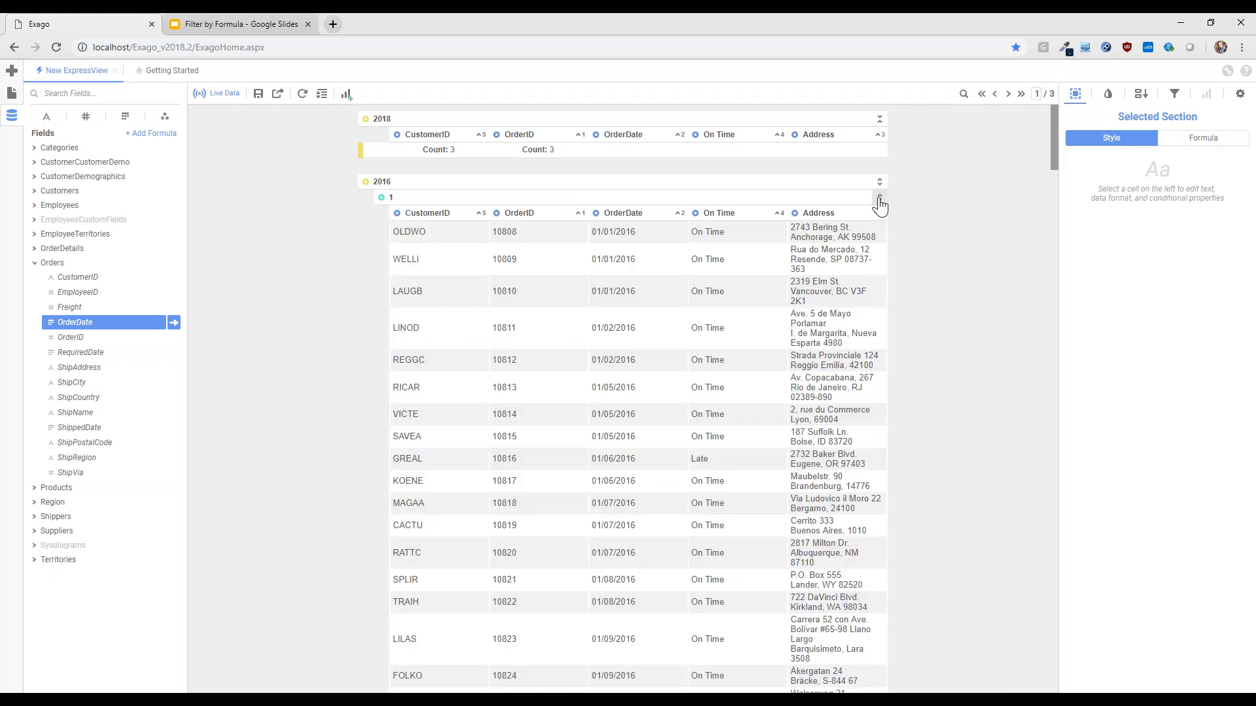
left_click(879, 199)
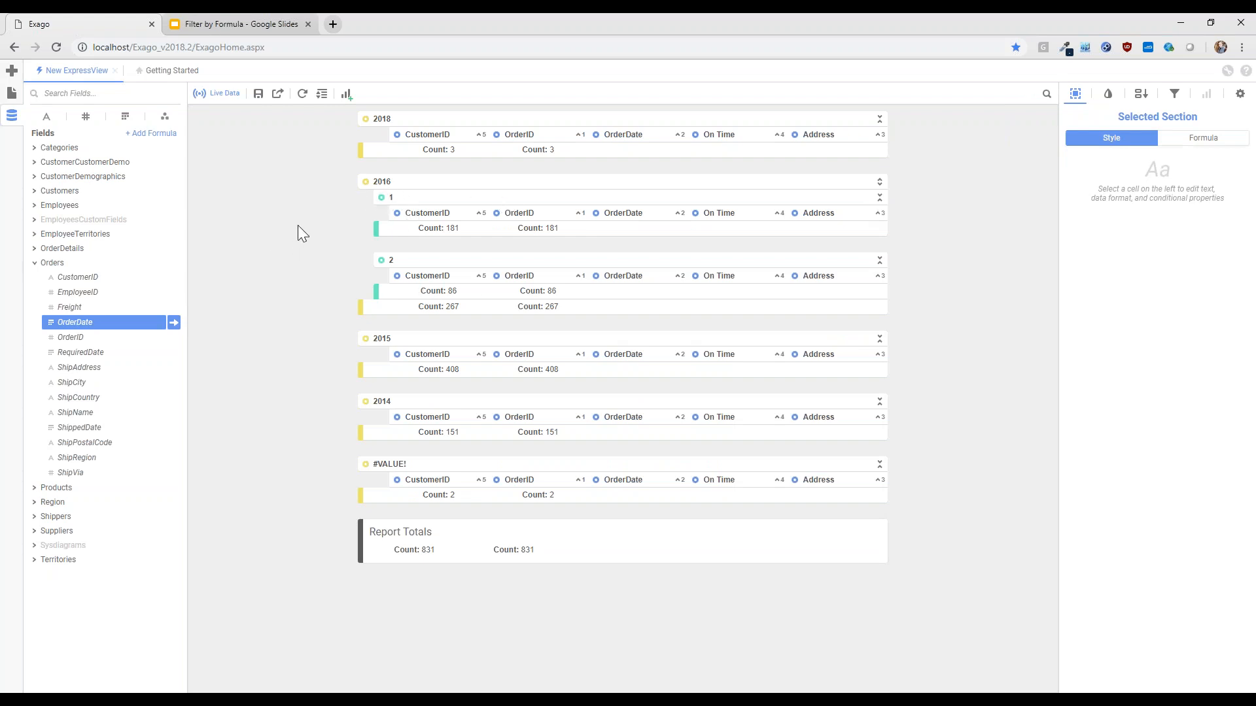
left_click(322, 93)
left_click(327, 117)
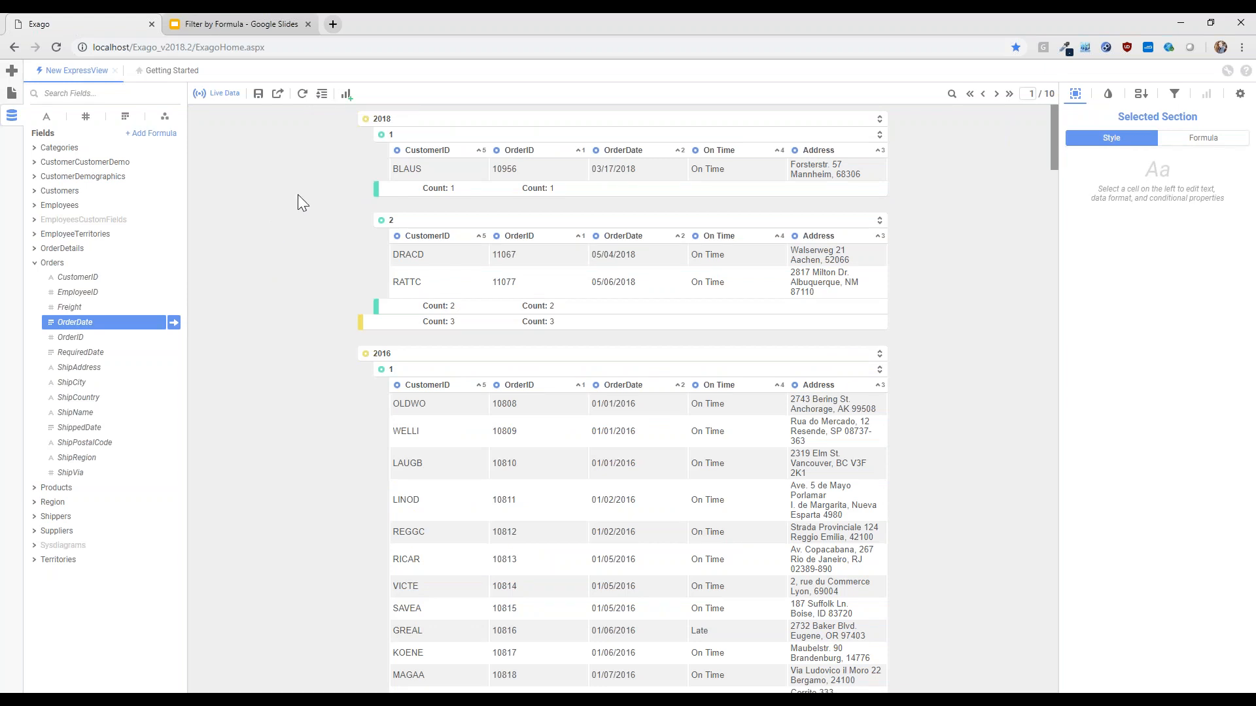
Add a Year filter set to Is One Of, enter 2018, 2016 and 2015, and remove 2018 from its values
left_click(369, 121)
left_click(390, 120)
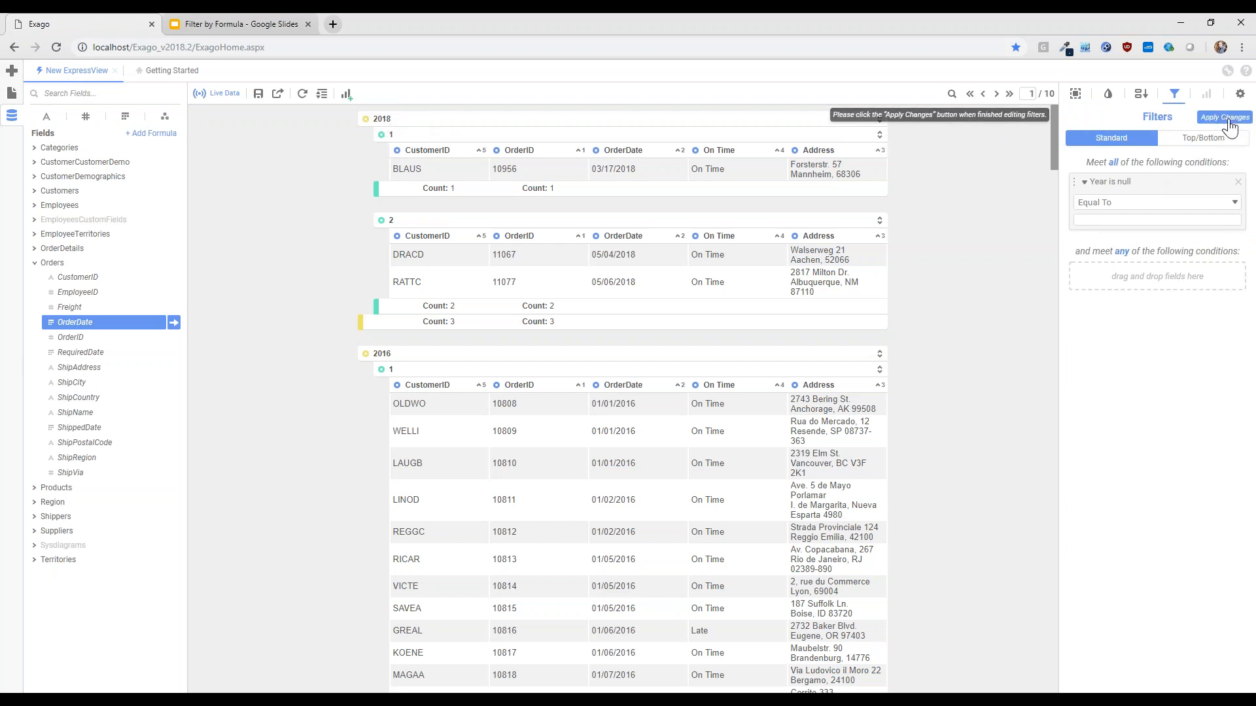
left_click(1085, 204)
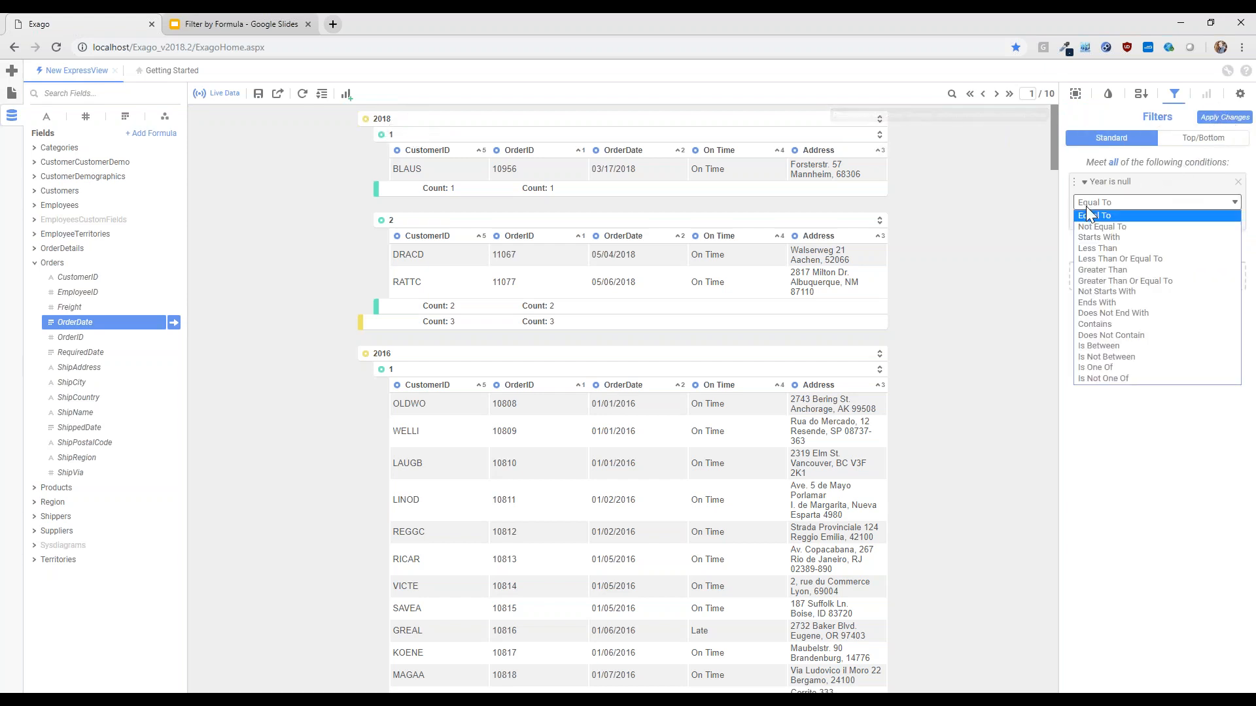
left_click(1110, 367)
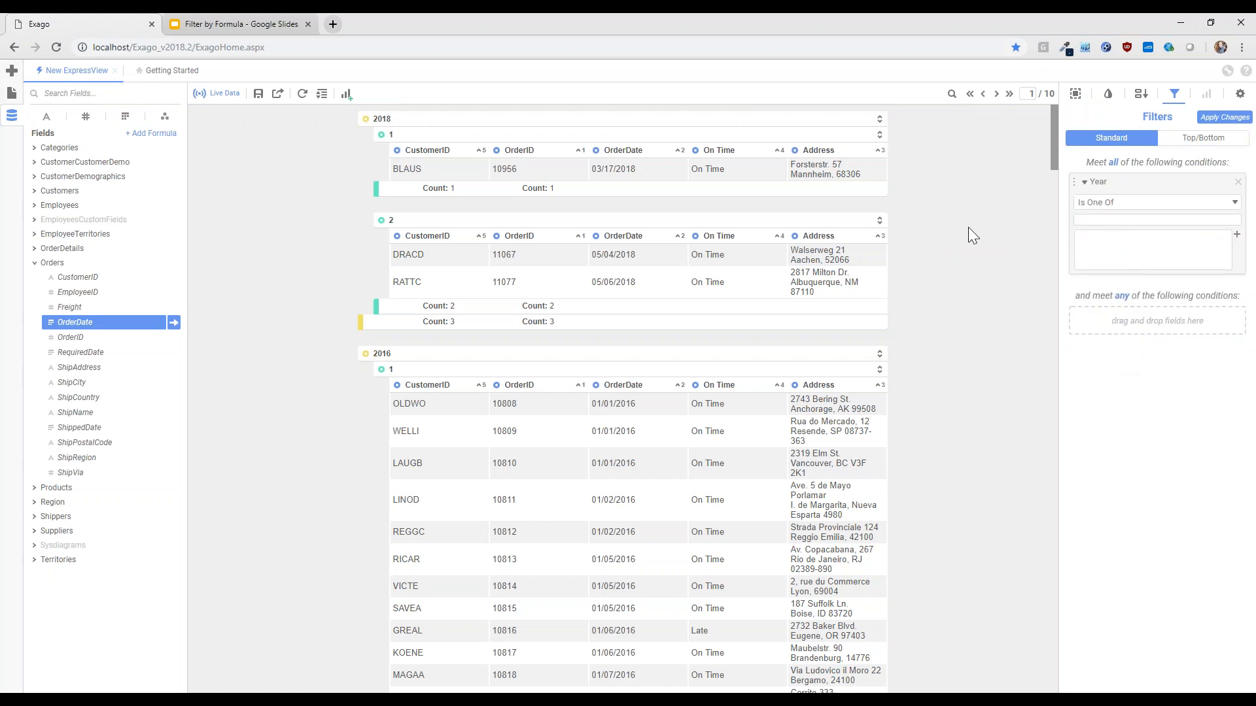
type("2018")
key("Return")
type("2016")
key("Return")
type("2015")
key("Return")
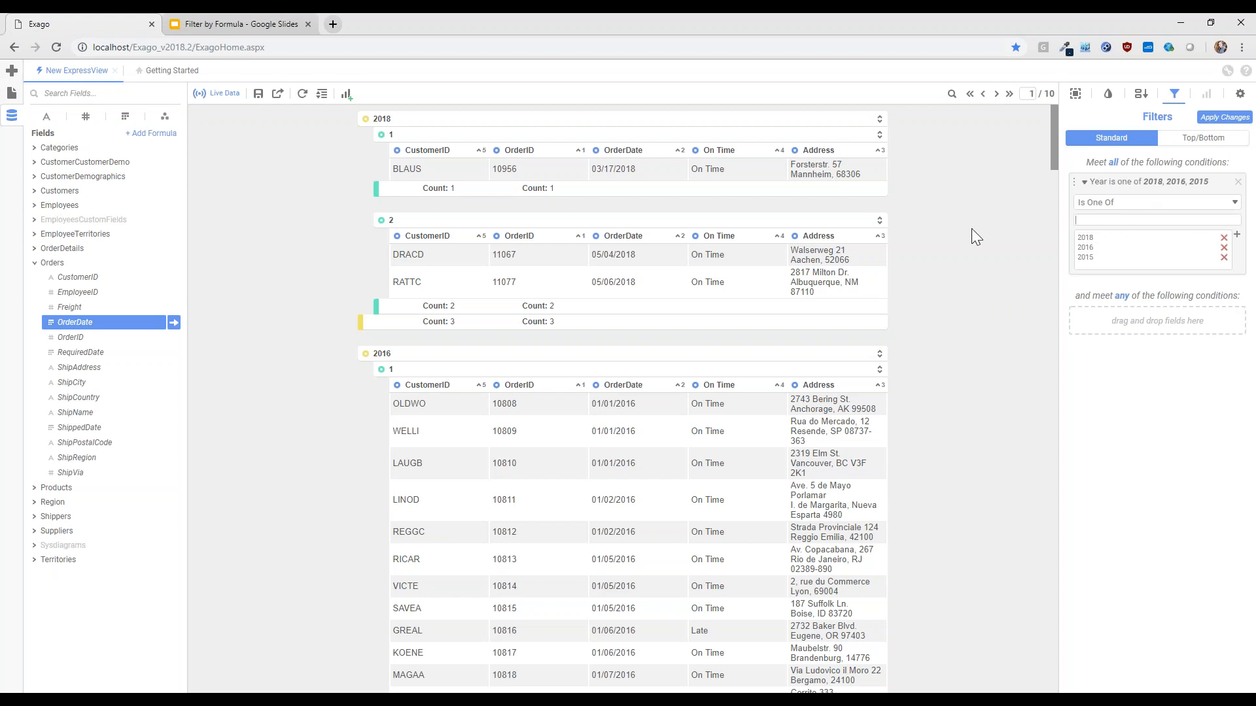
left_click(1224, 238)
Add a Quarter filter set to Is One Of with the value 2, and apply the filter changes
left_click(381, 135)
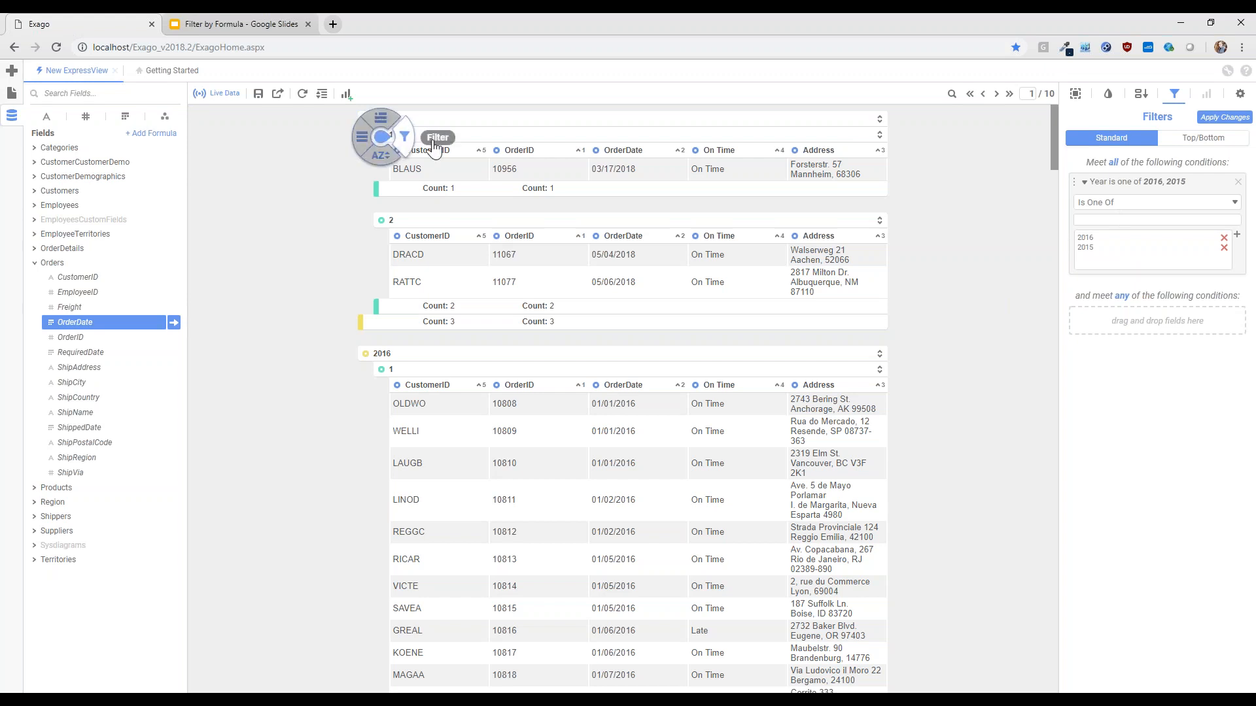
left_click(434, 145)
left_click(1112, 308)
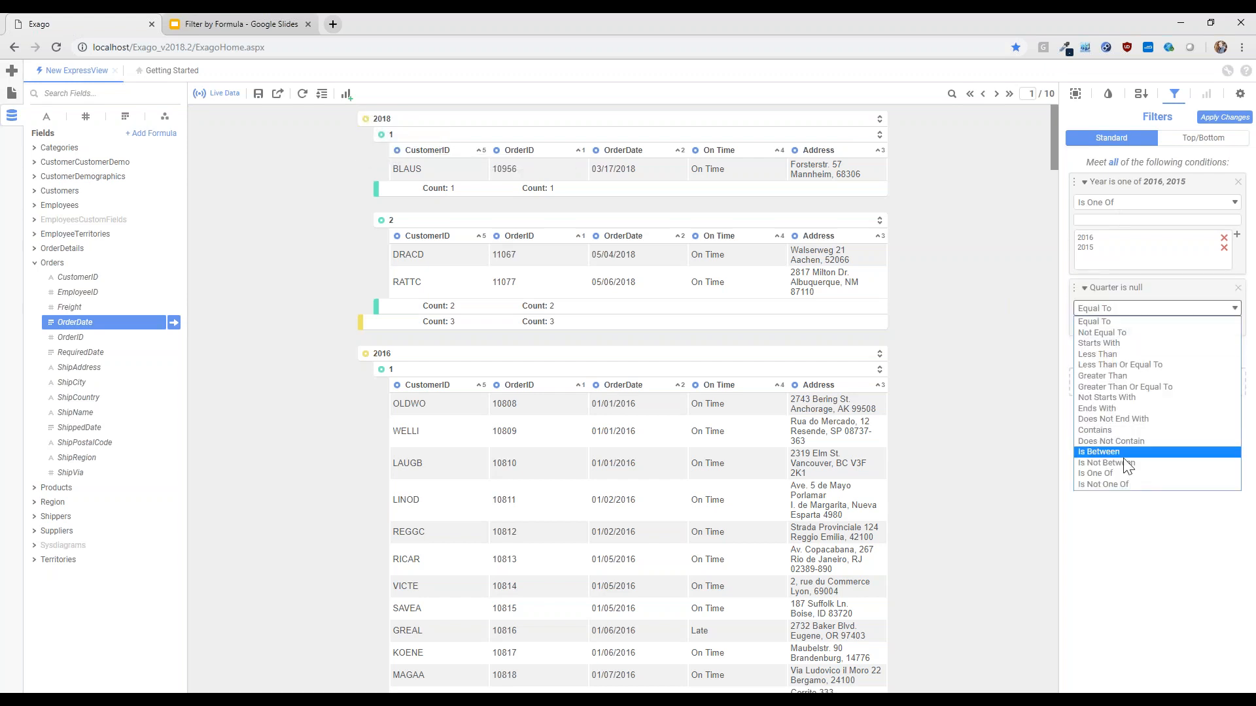
left_click(1120, 472)
left_click(1107, 326)
type("2")
key("Return")
left_click(1225, 117)
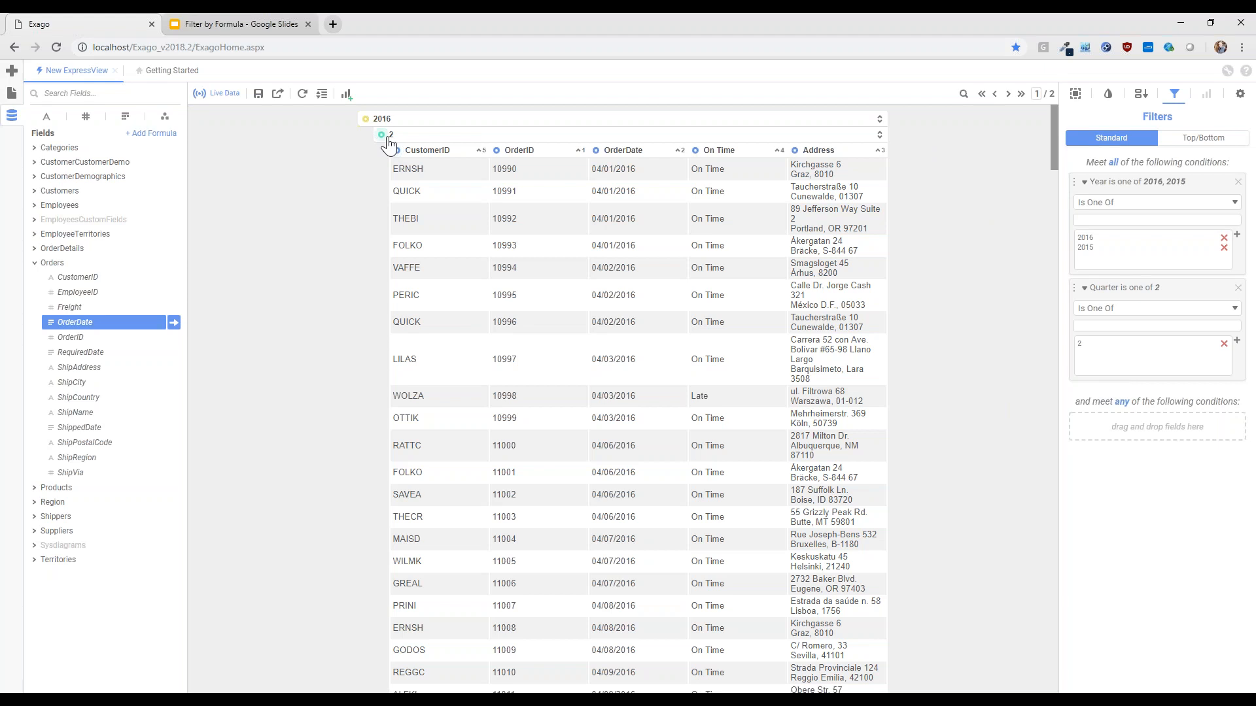
Collapse the filtered 2016 and 2015 groups to compare the counts of their quarter 2 subgroups
left_click(879, 120)
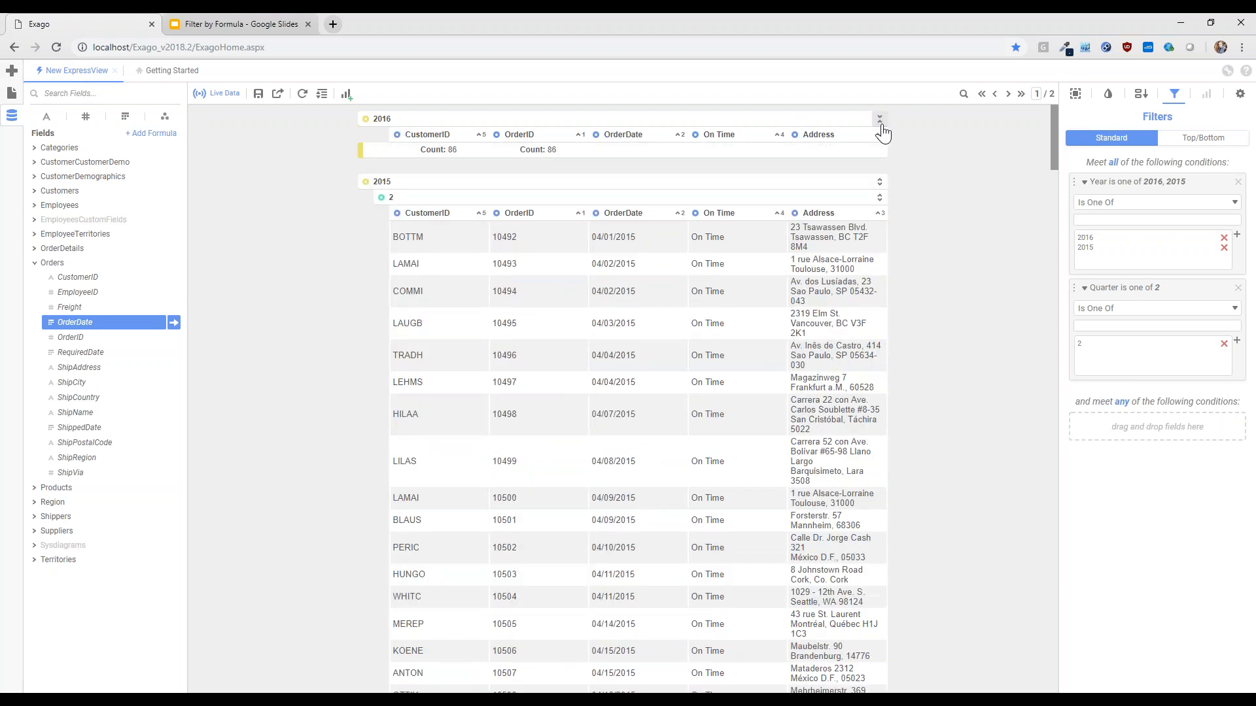
left_click(879, 182)
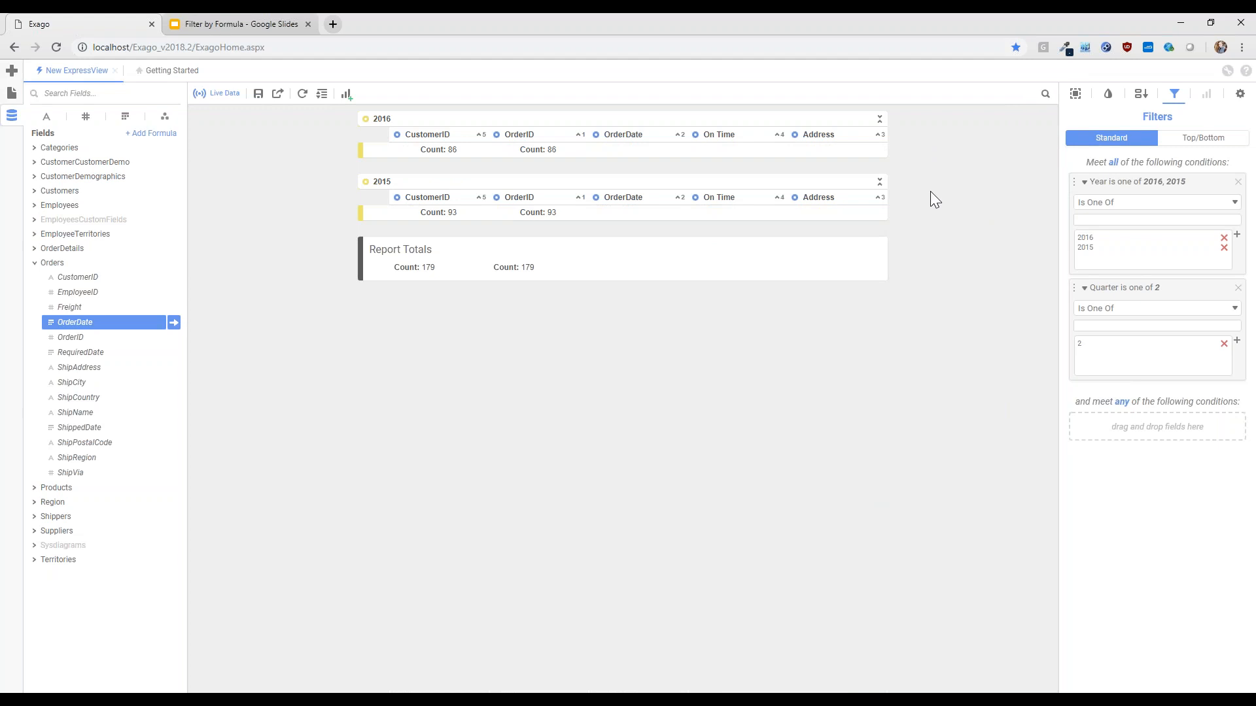
left_click(879, 183)
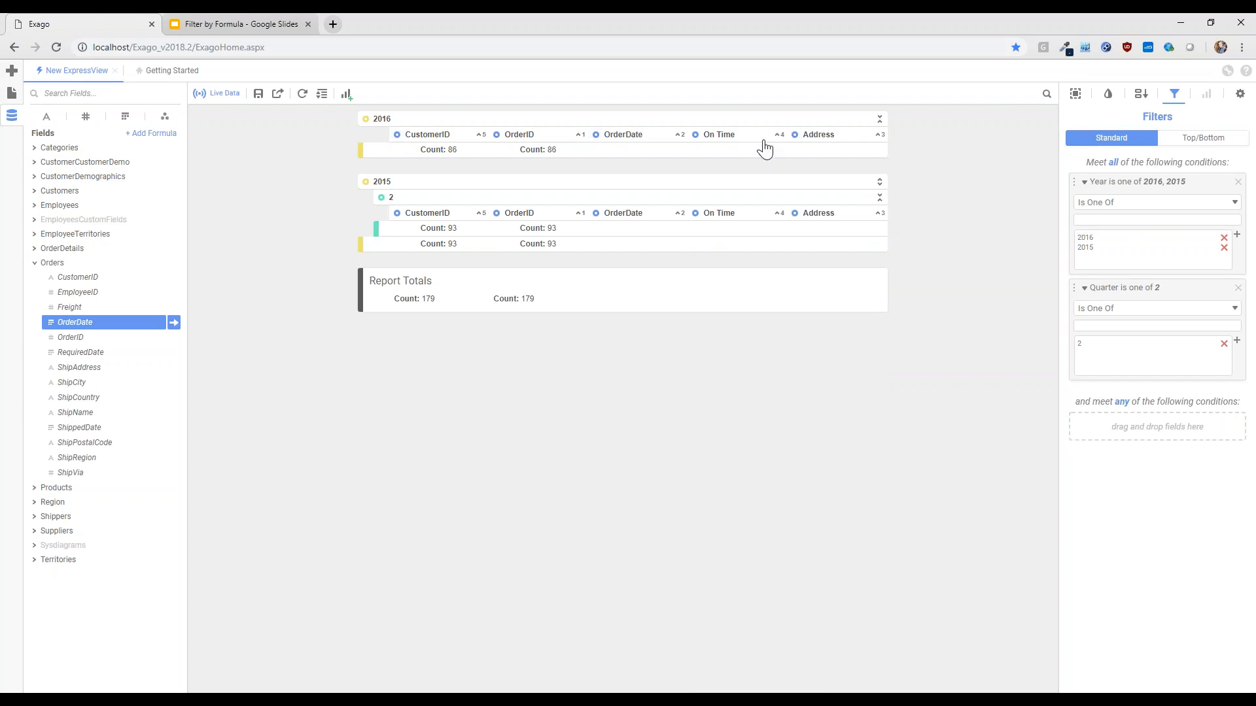
left_click(880, 119)
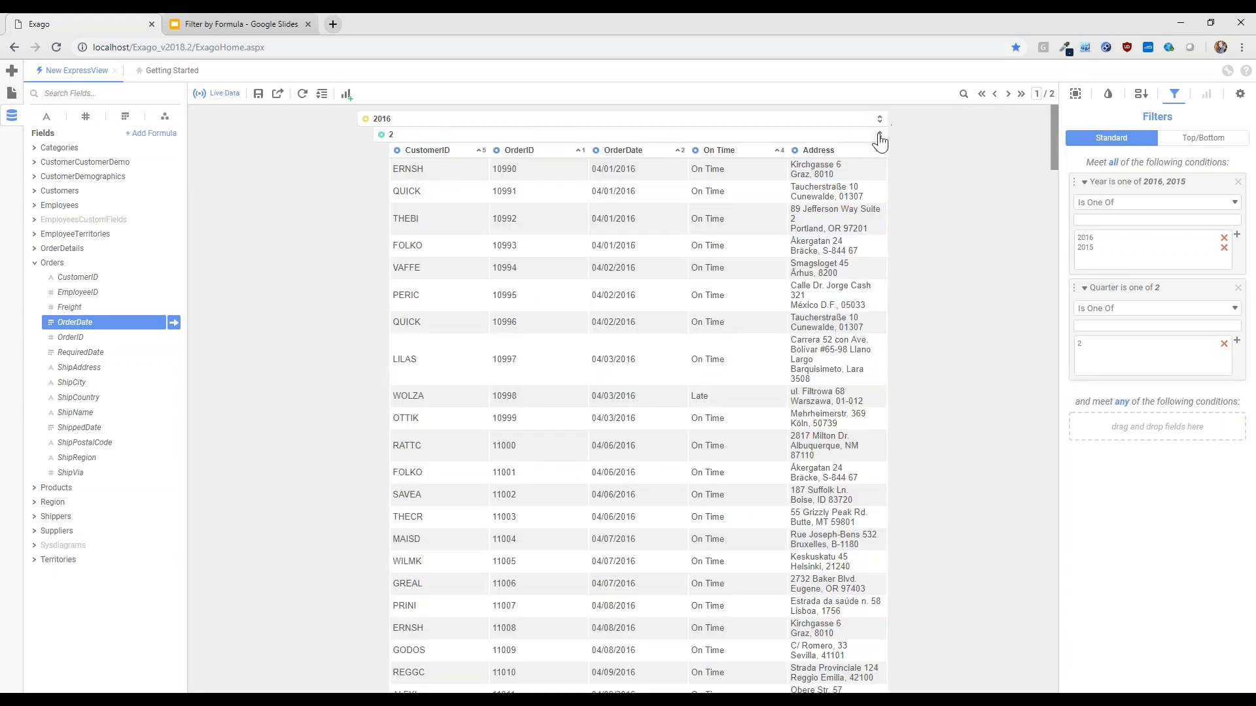
left_click(880, 136)
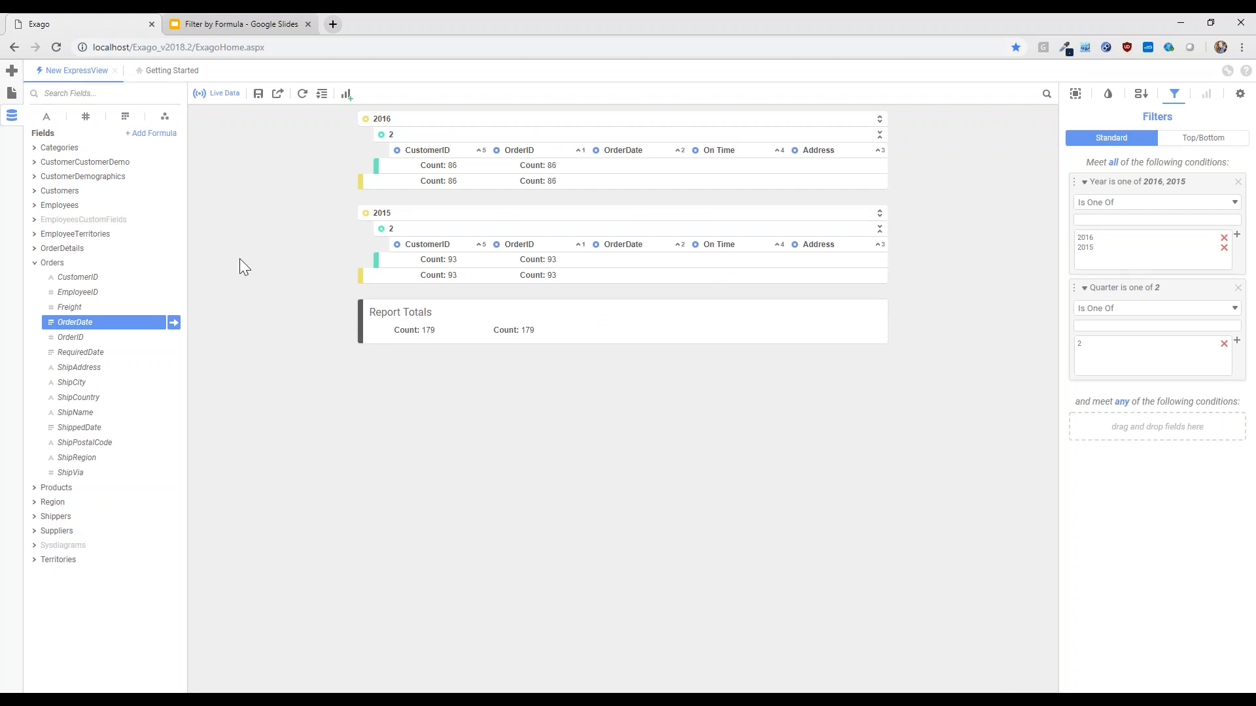
Open the Order Count per Employee Original report from the Filter by Formula folder in Support Labs
left_click(64, 262)
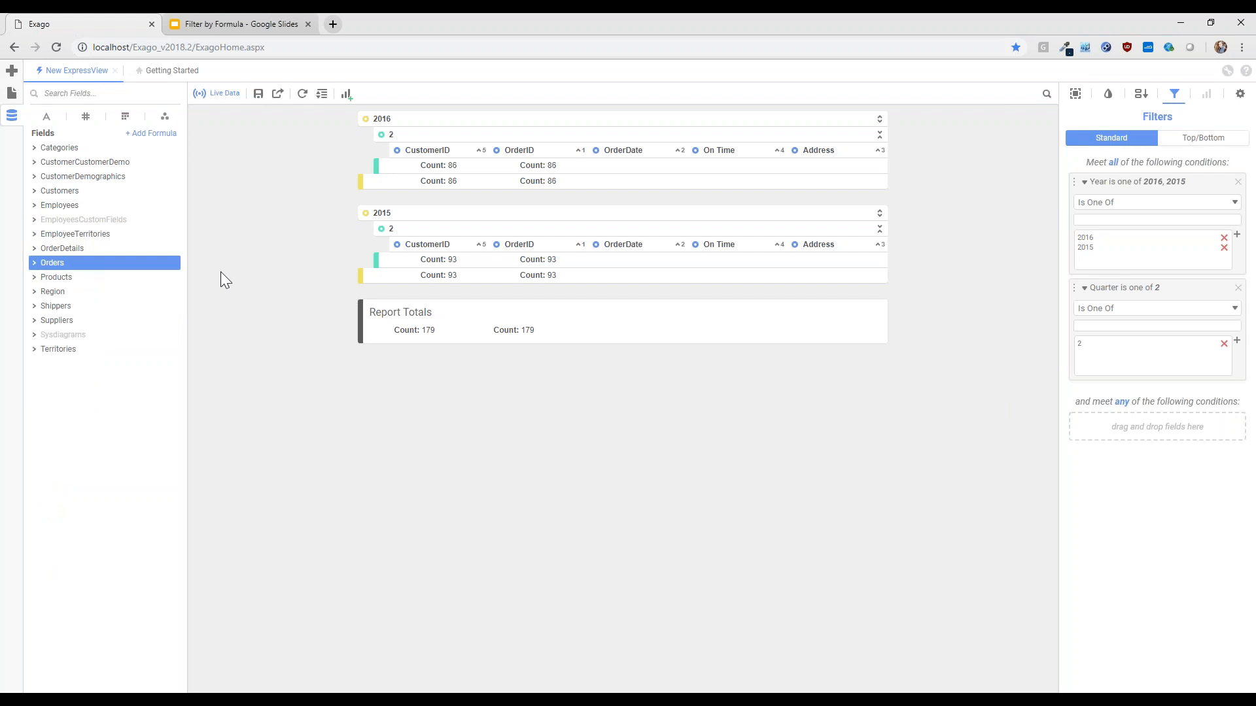
left_click(11, 93)
left_click(55, 146)
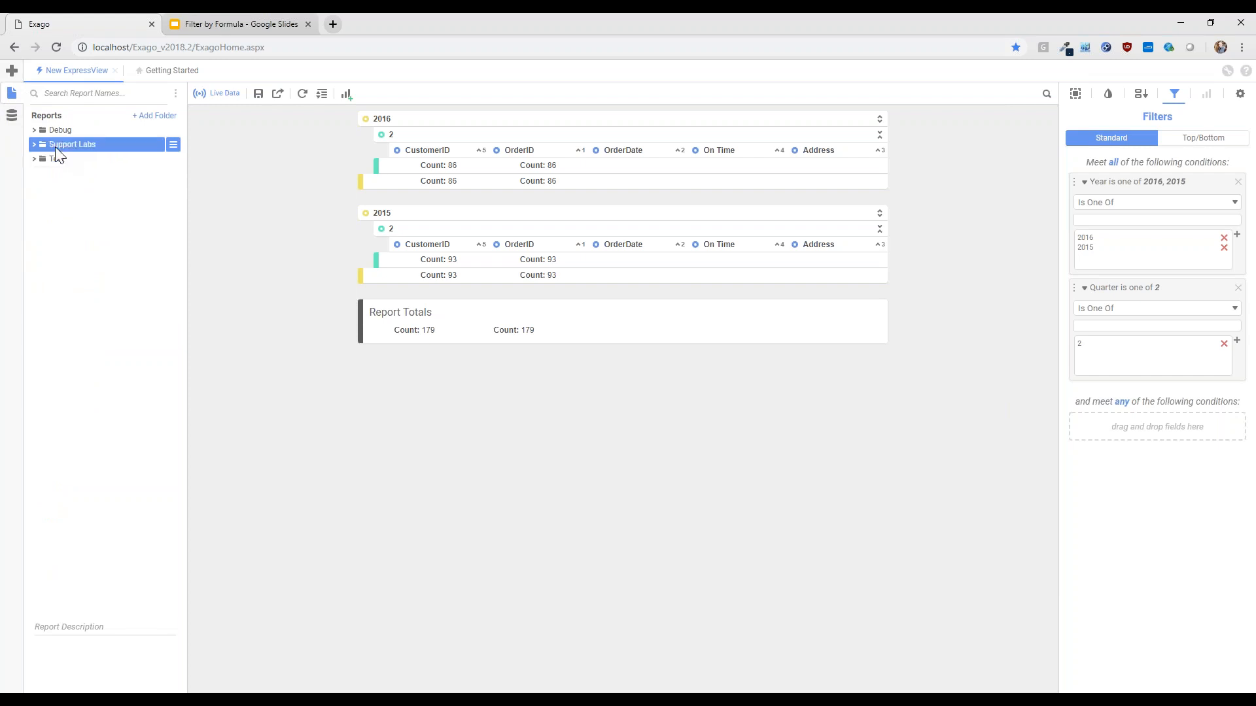
left_click(74, 246)
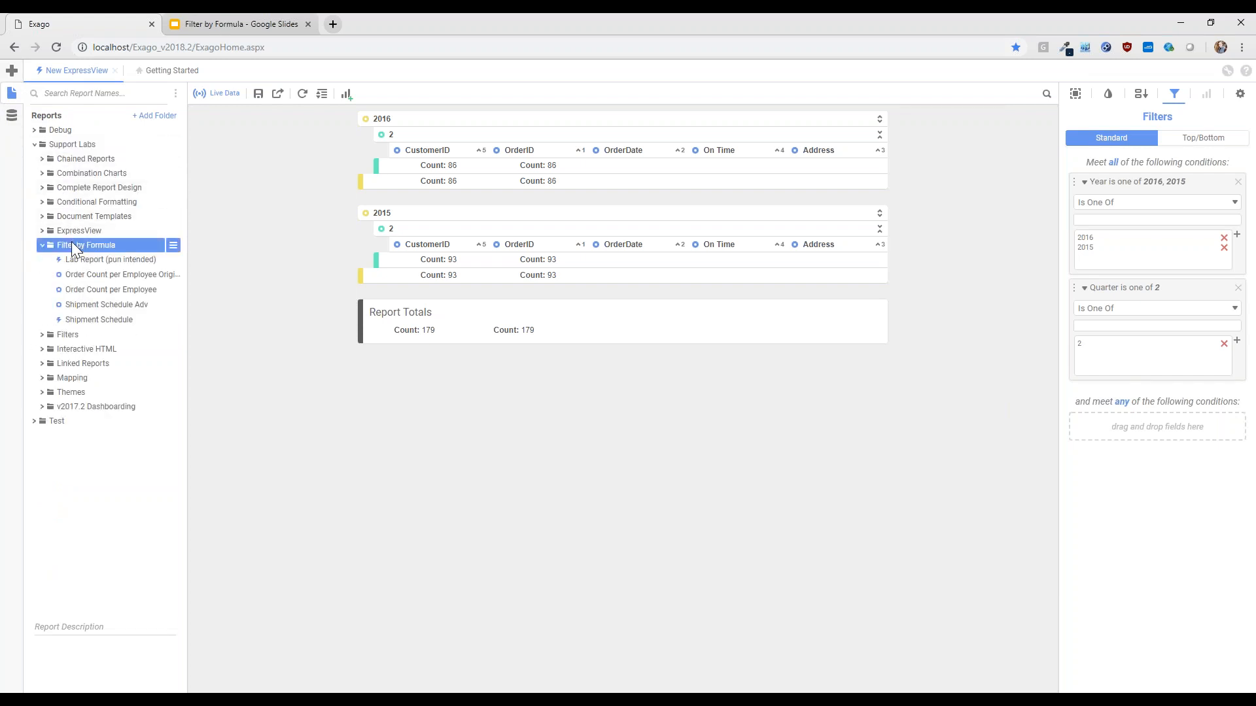
left_click(102, 274)
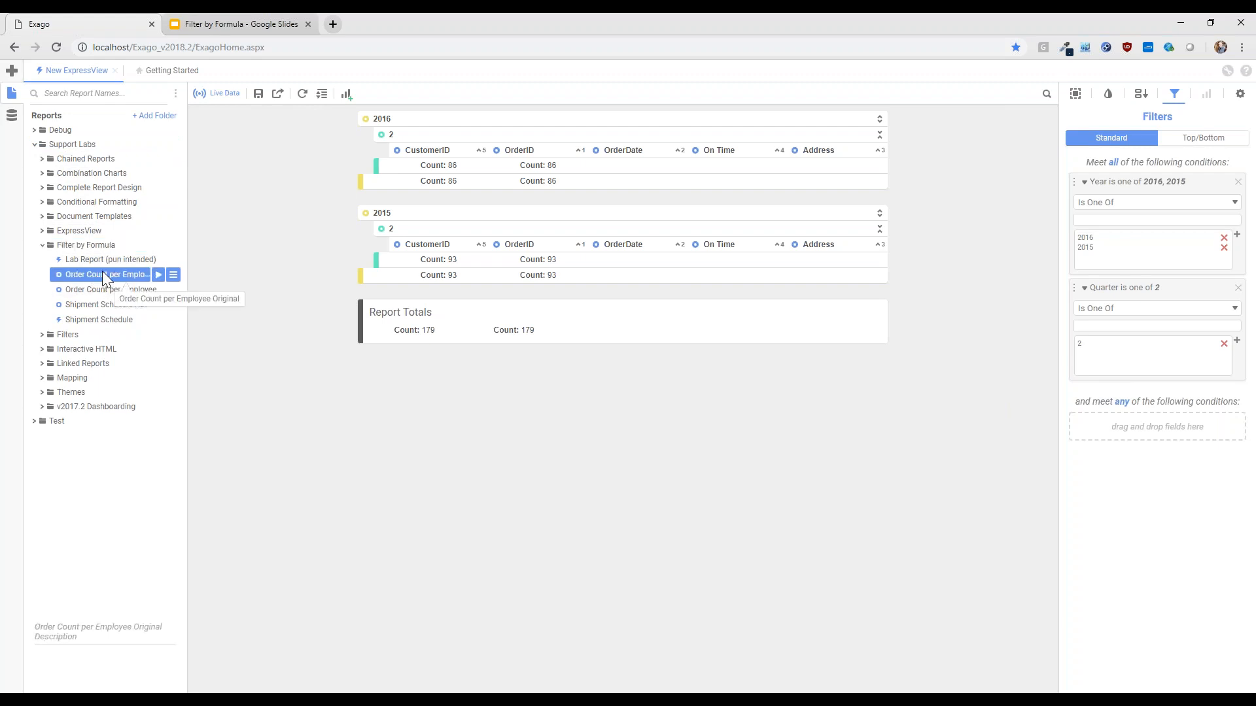
double_click(103, 273)
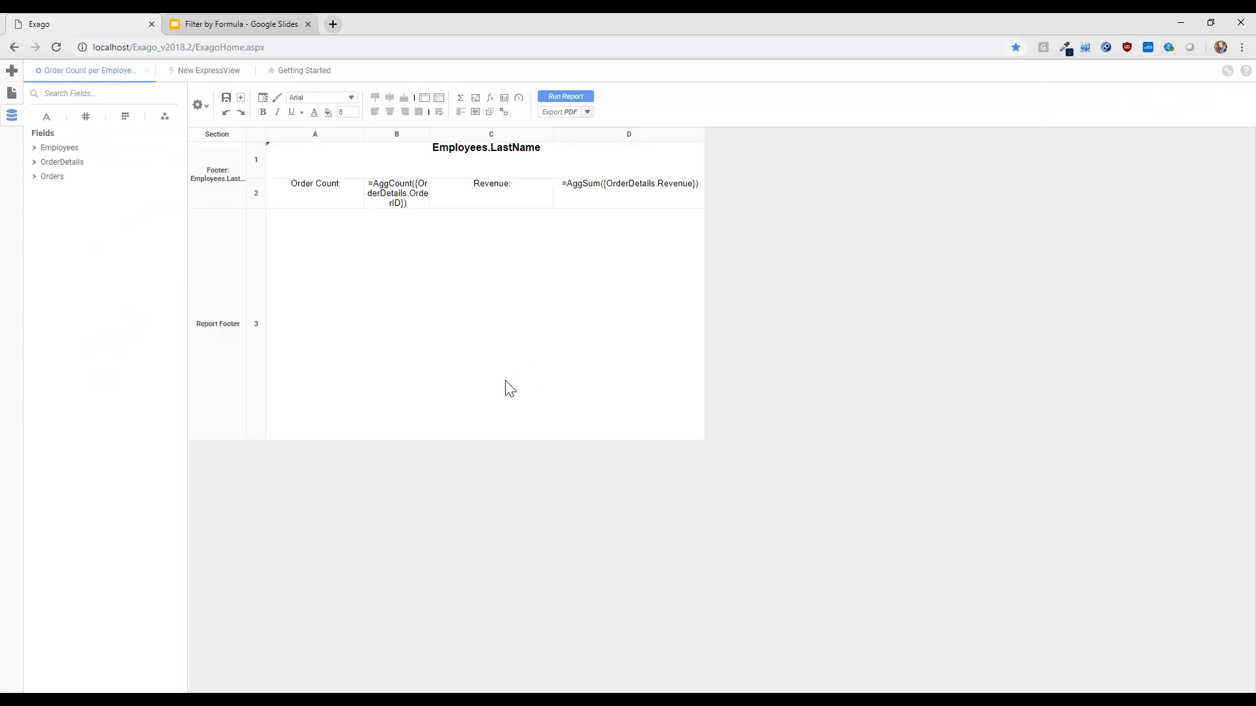
Run the report with its 01/01/2015 to 12/31/2016 order date filter and limit the output to quarter 2
left_click(564, 98)
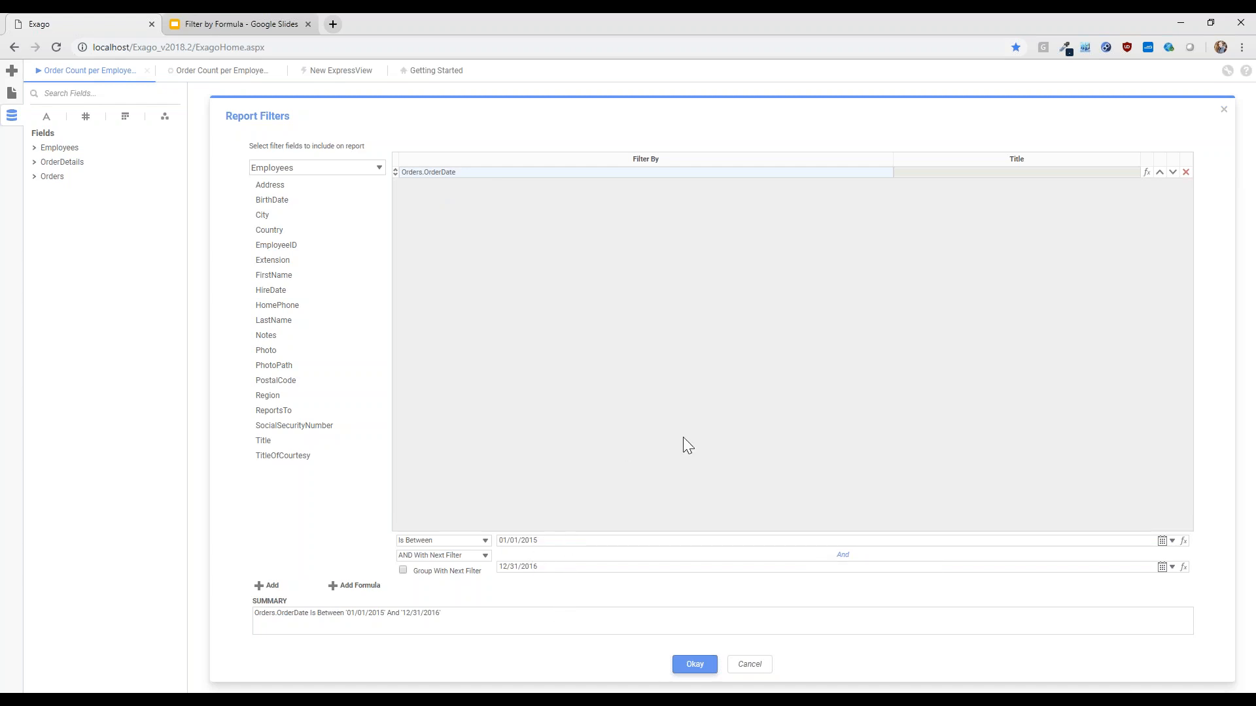
left_click(695, 665)
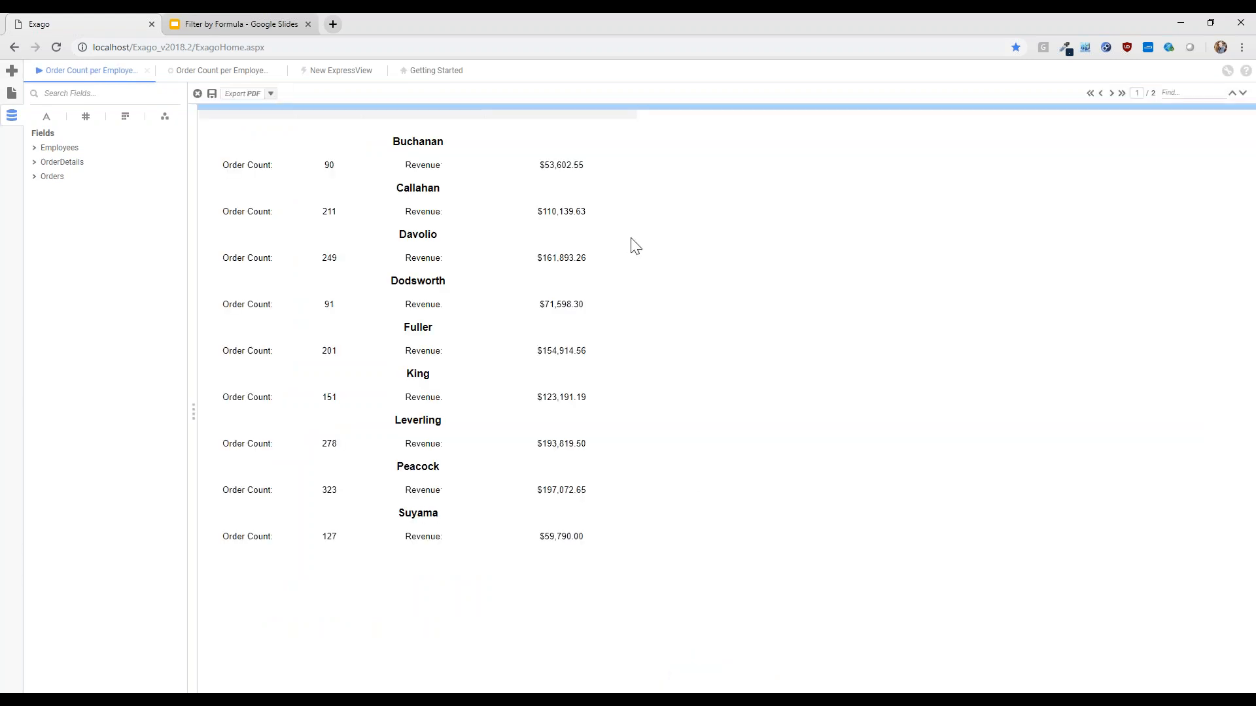
left_click(195, 412)
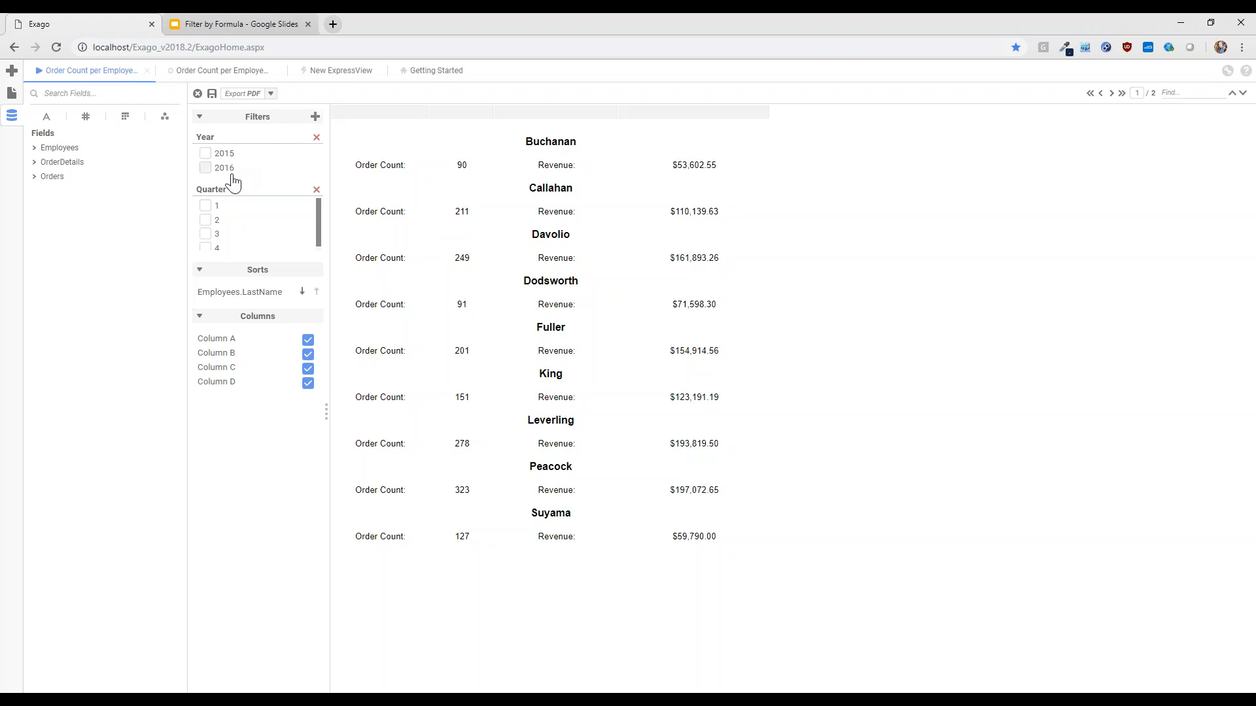
left_click(204, 222)
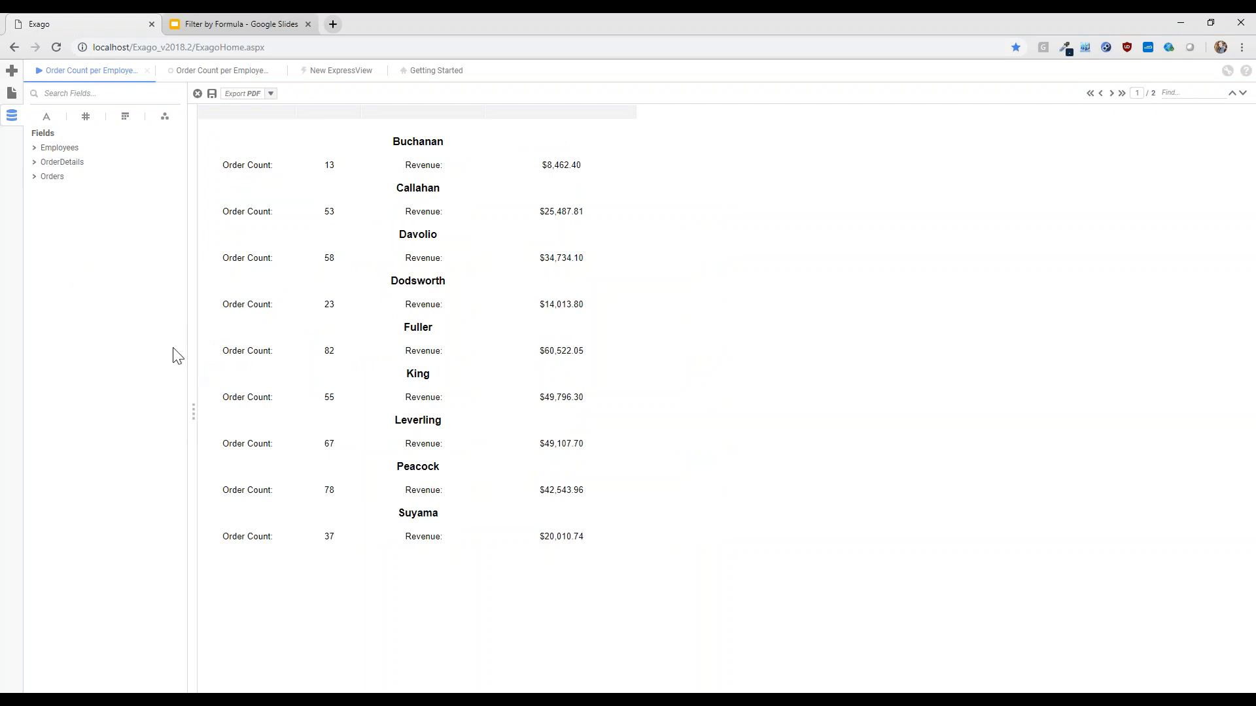
left_click(193, 412)
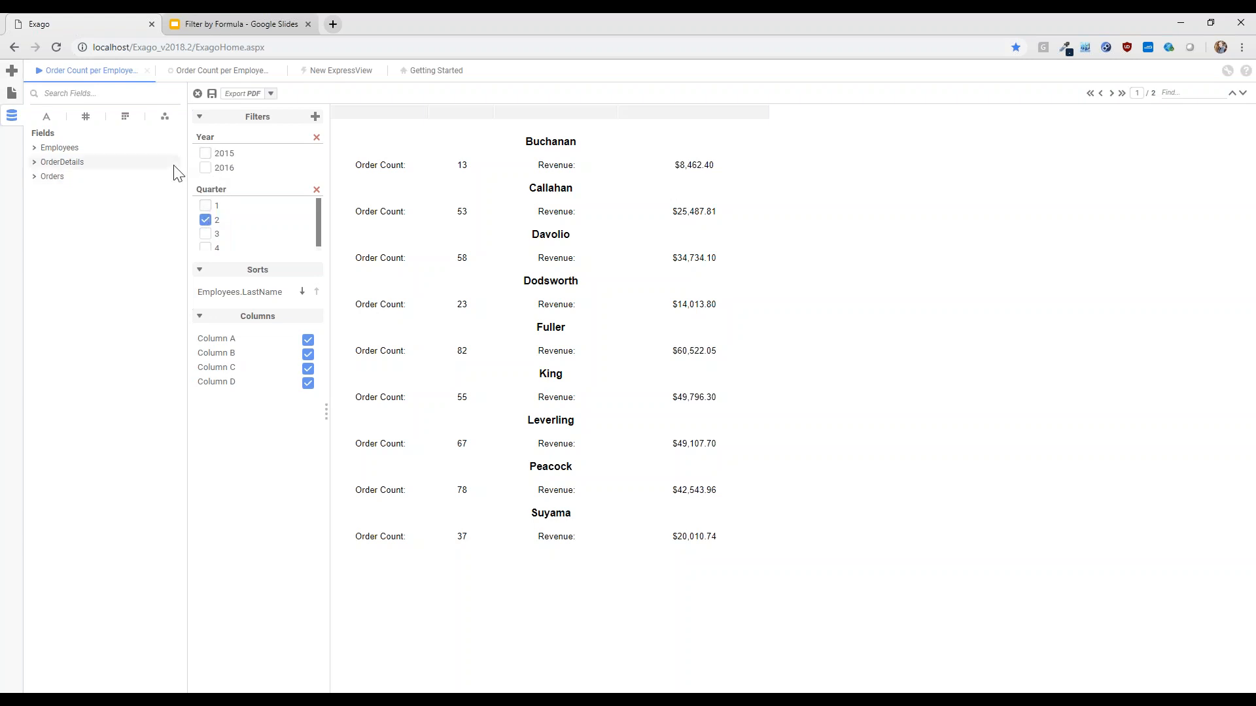
Open the Order Count per Employee report from the Filter by Formula folder and run it
left_click(12, 94)
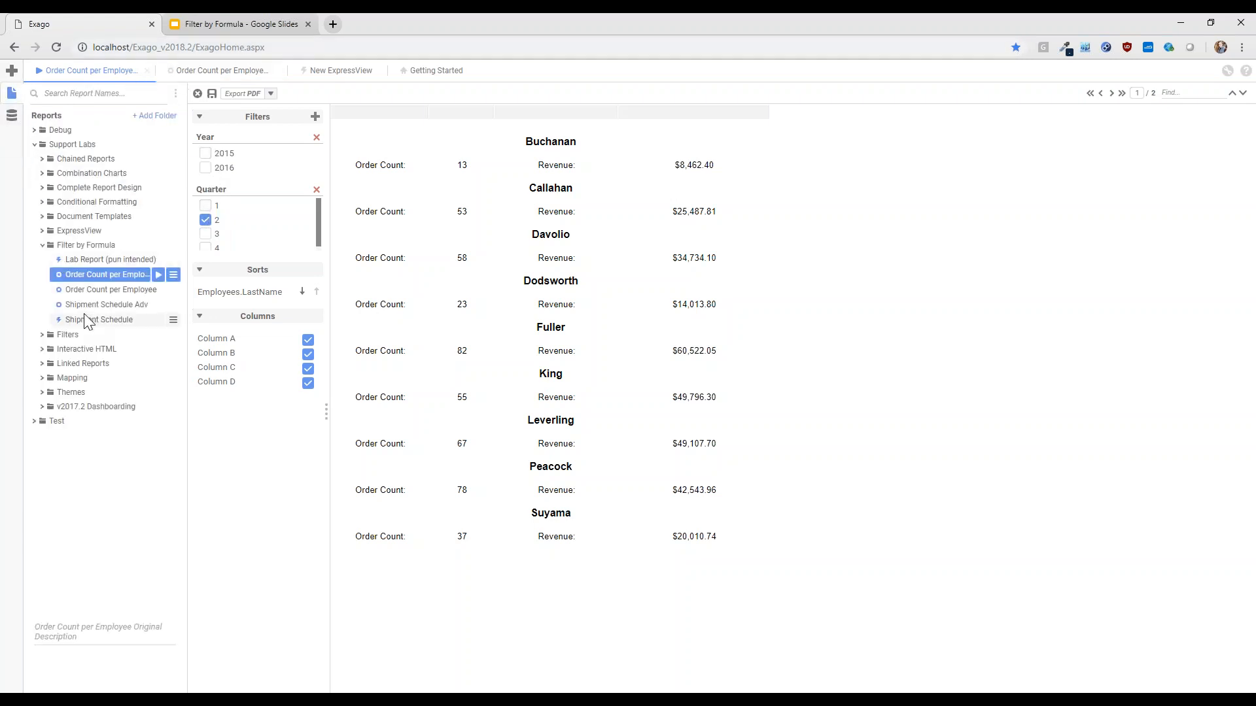
double_click(111, 290)
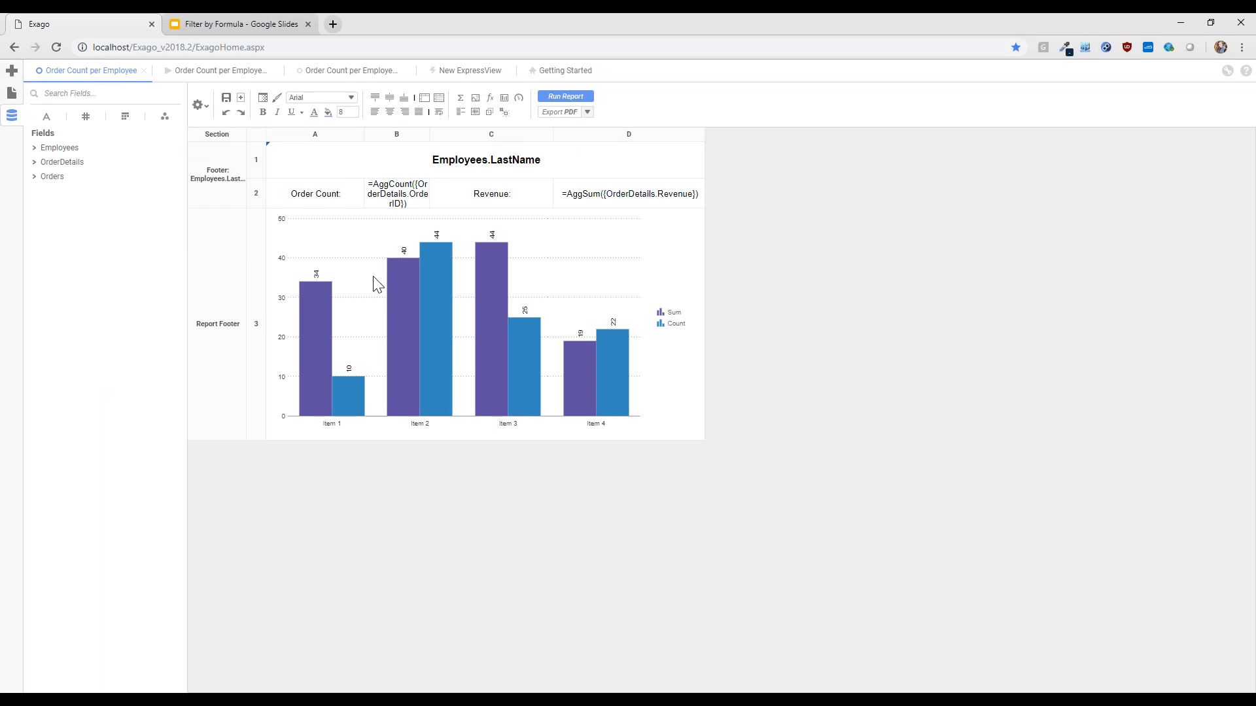
left_click(549, 100)
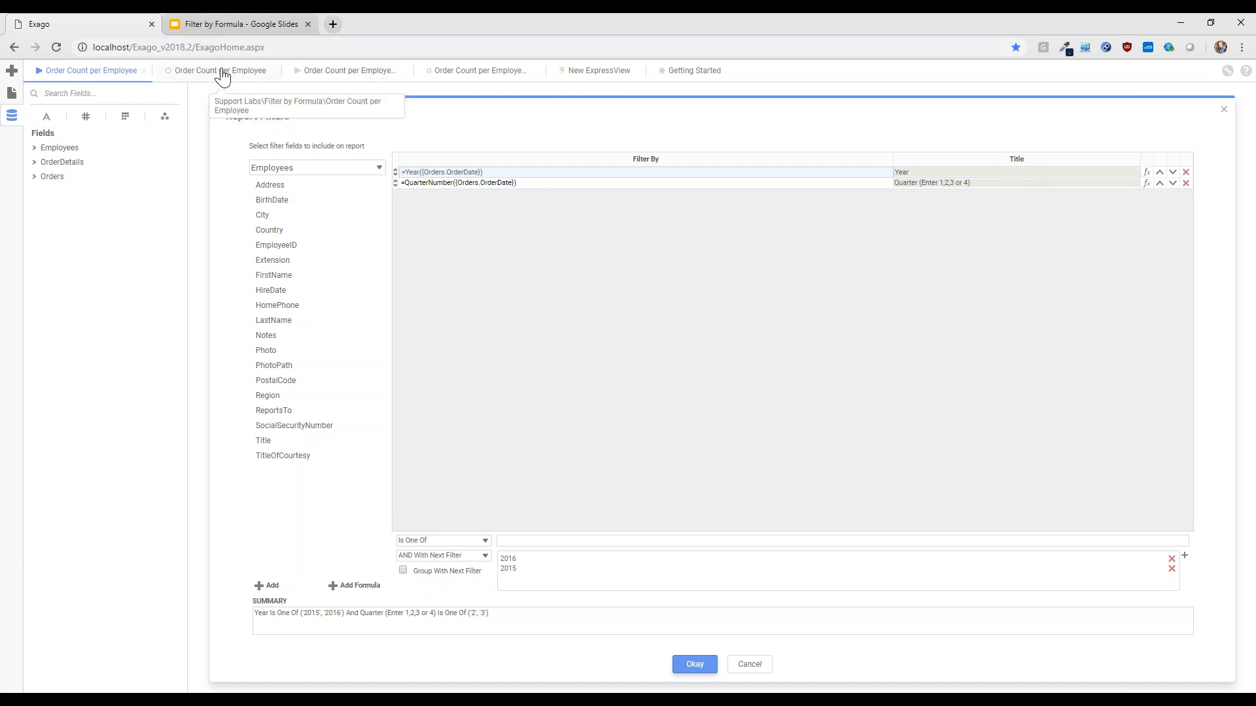
Remove 3 from the prompted Quarter filter values, run the report with these filters, and show the interactive filters beside the output
left_click(466, 184)
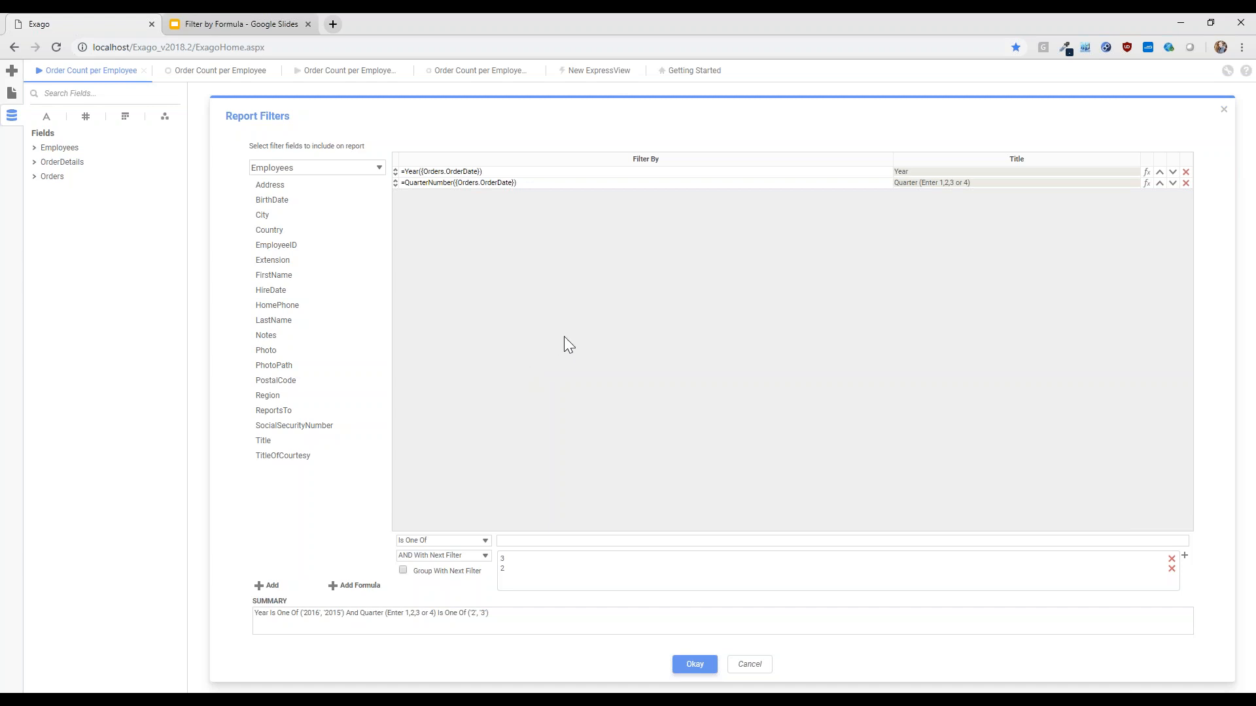
left_click(486, 172)
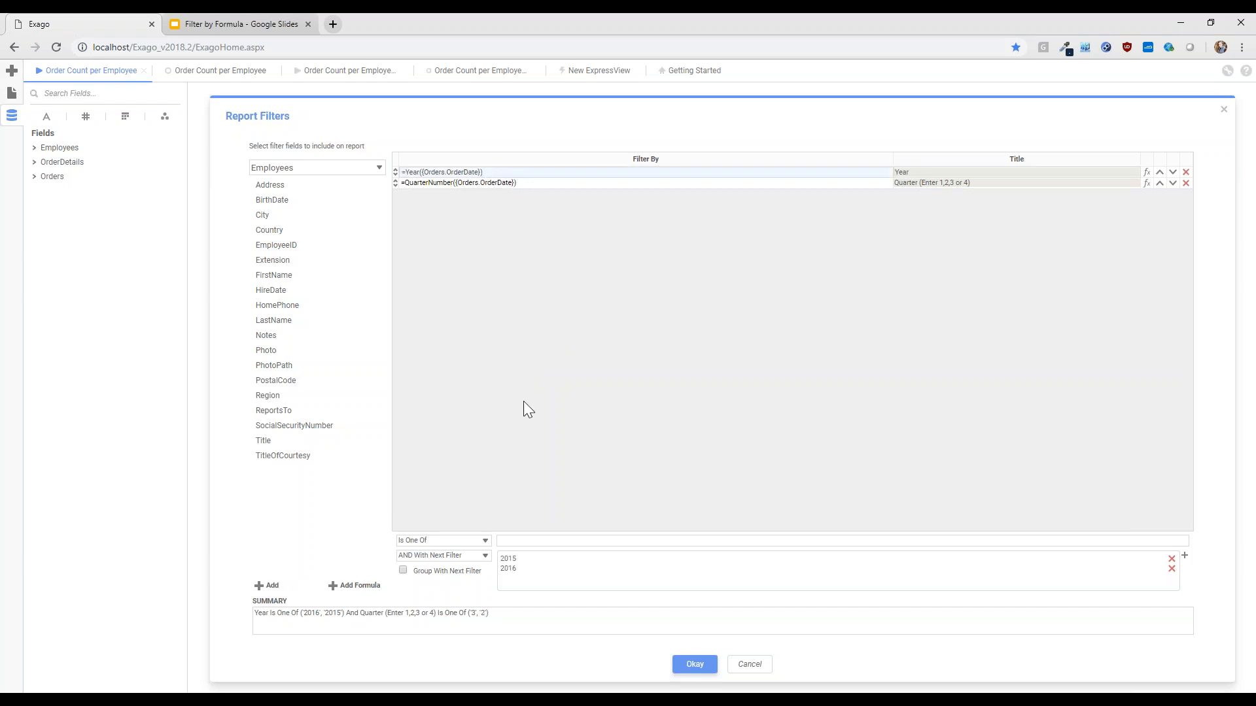
left_click(478, 184)
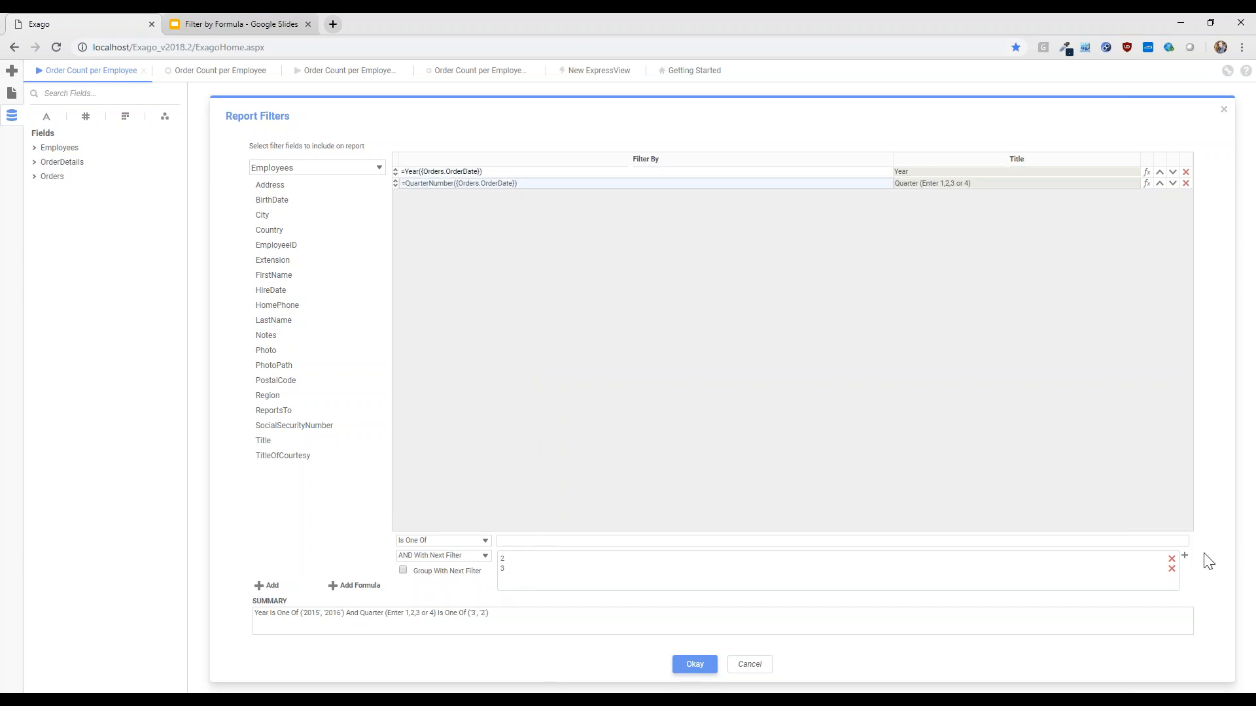
left_click(1171, 568)
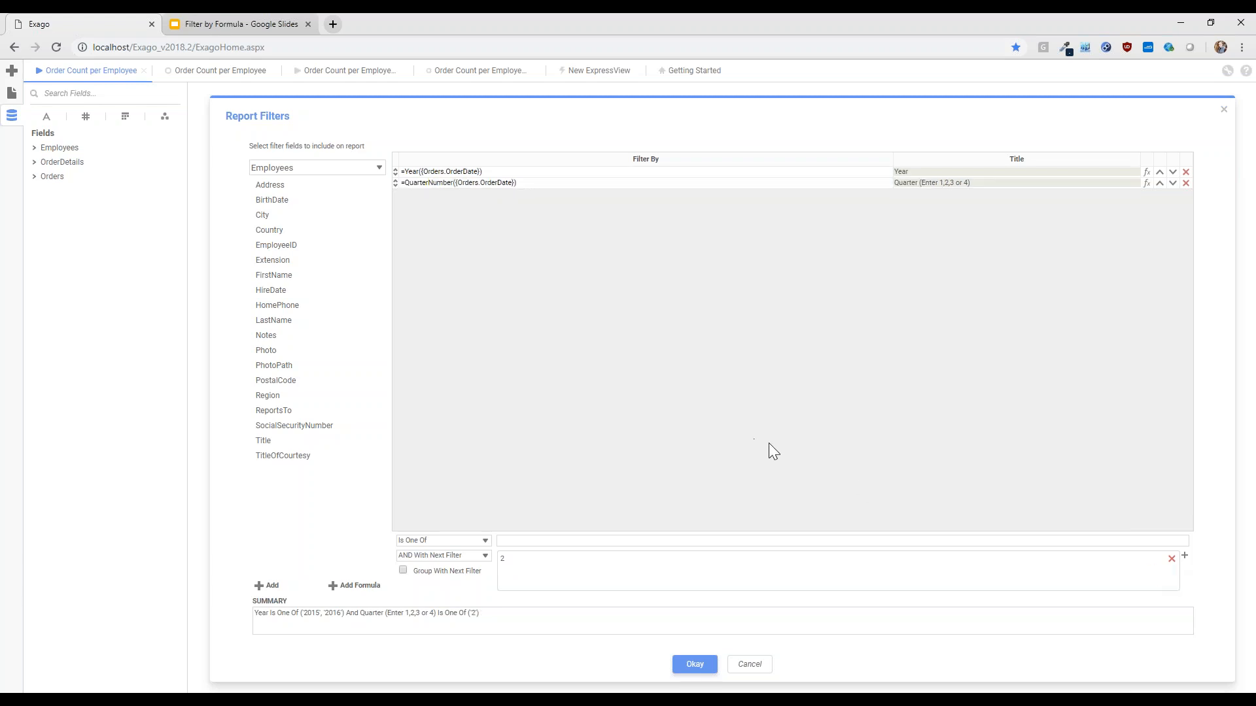
left_click(695, 666)
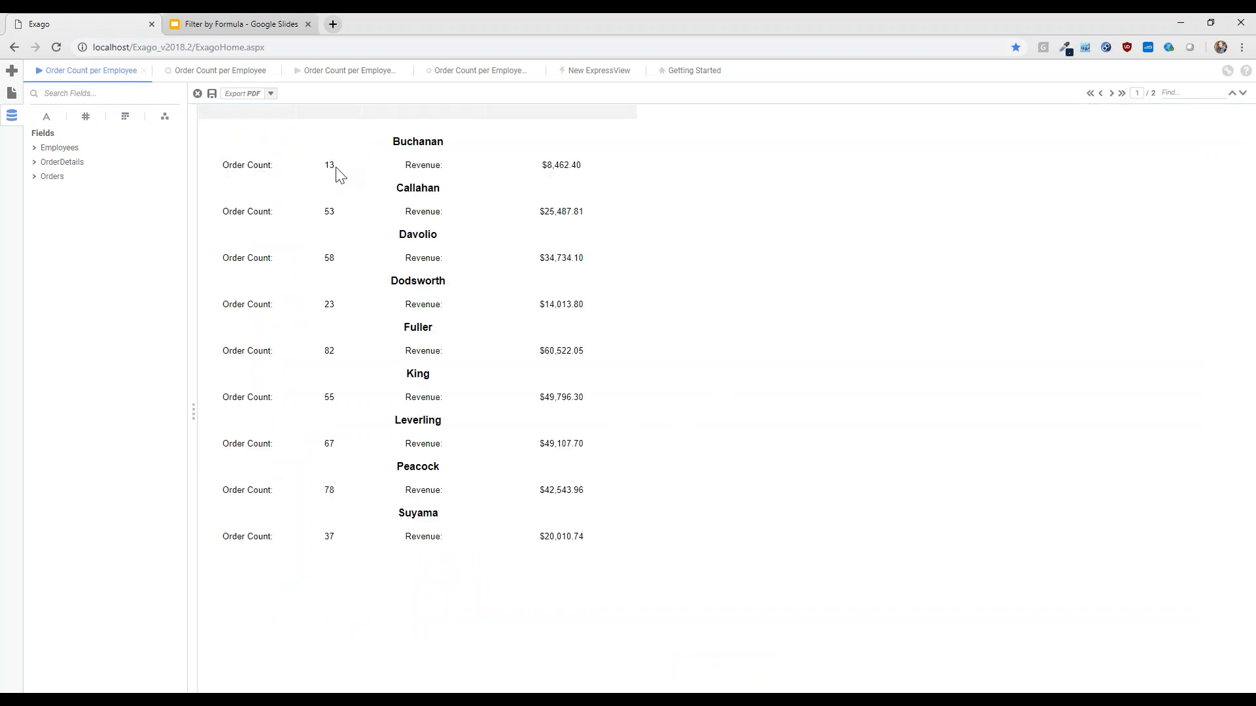
left_click(194, 412)
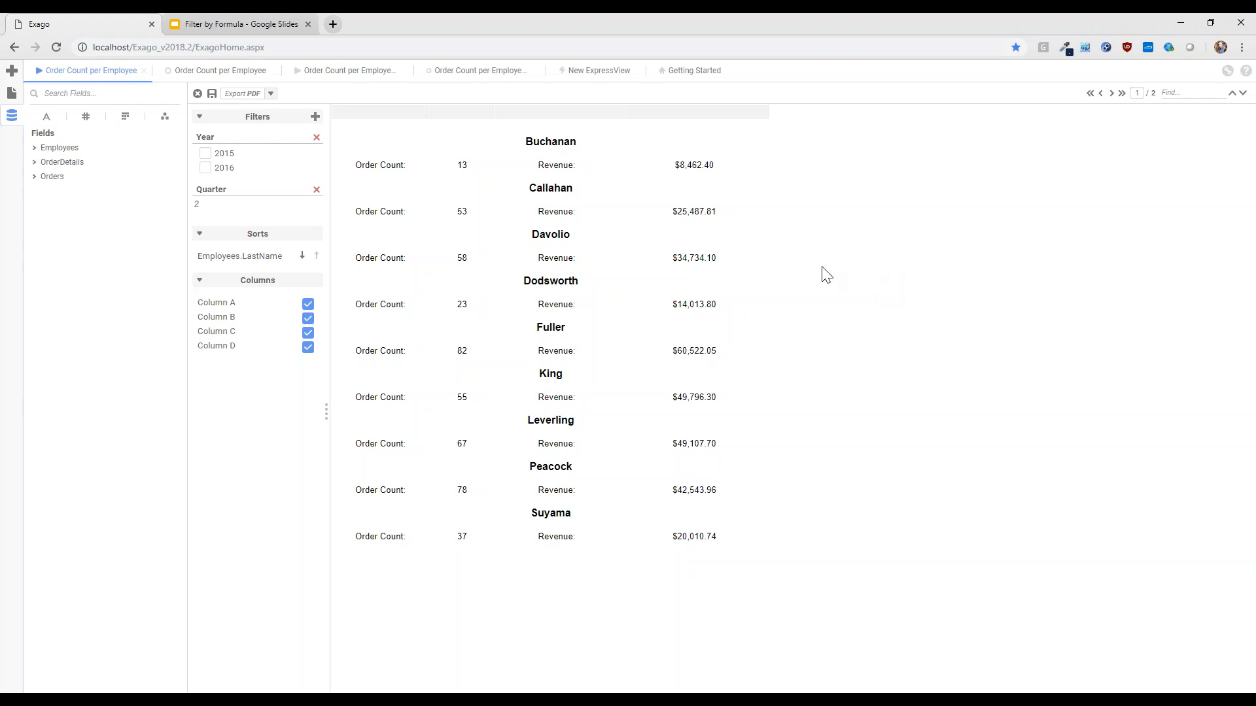
Return to the Order Count per Employee design and add Orders.OrderDate as a third report filter
left_click(197, 77)
left_click(198, 105)
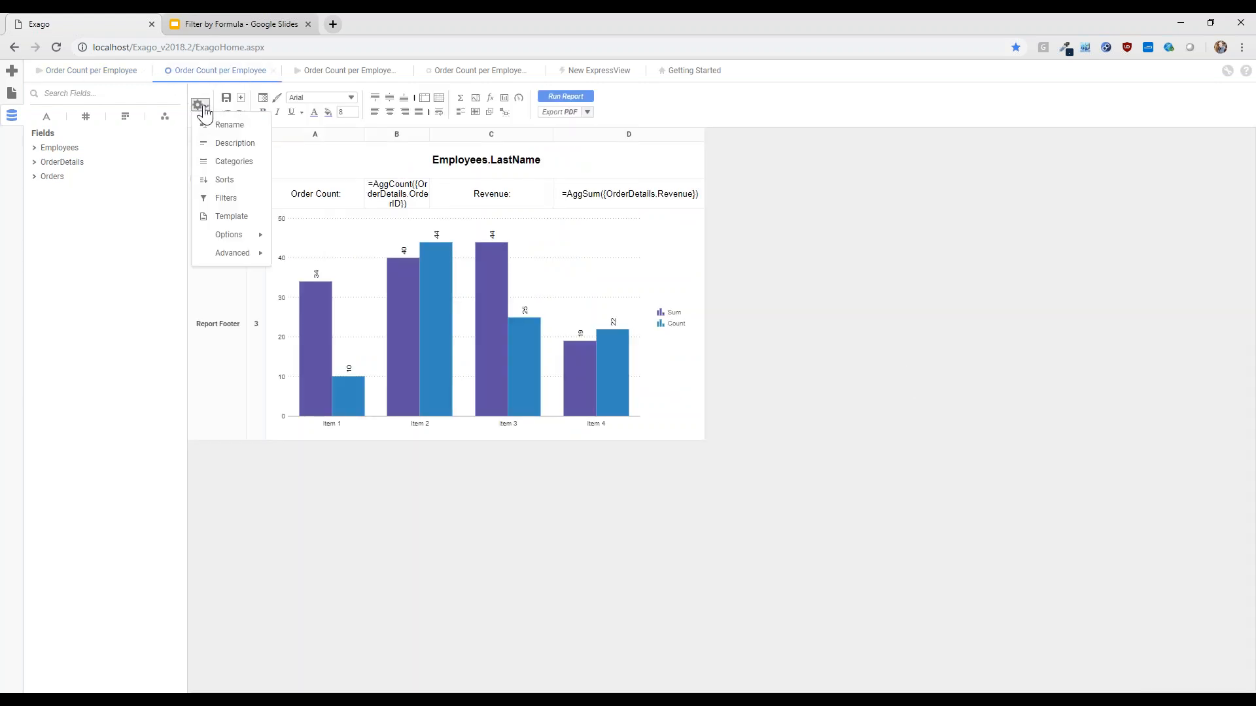
left_click(229, 198)
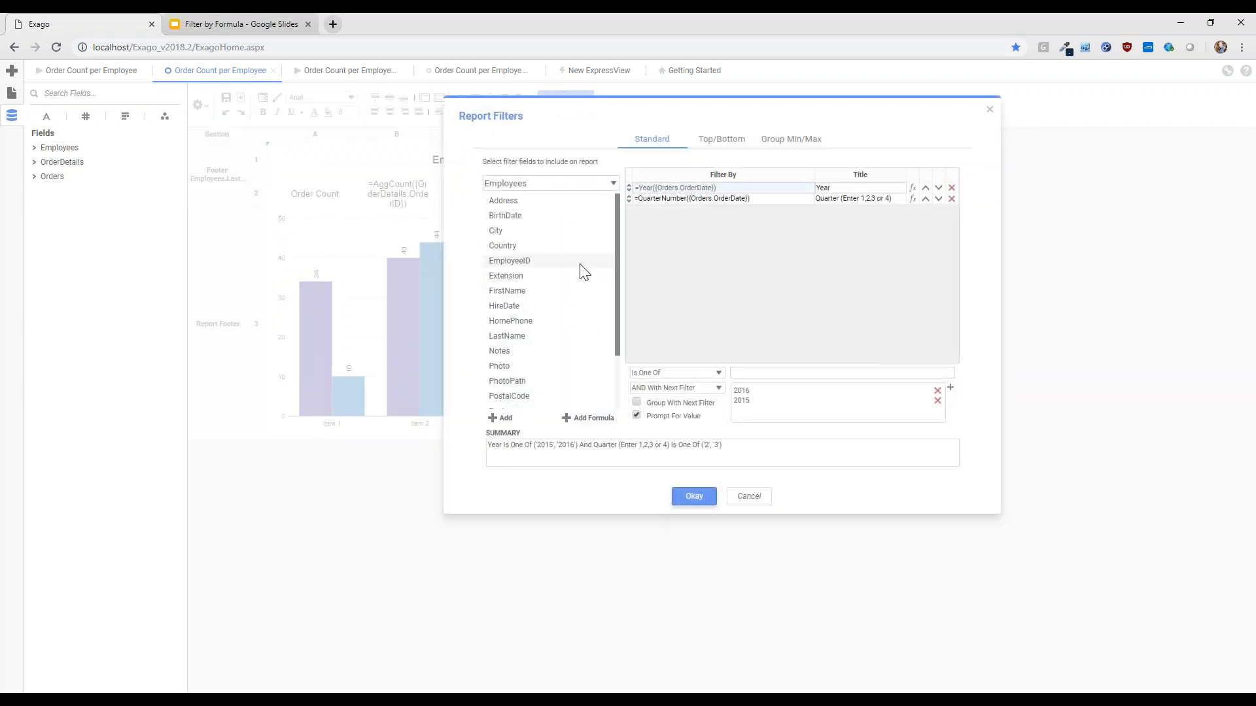
scroll(549, 298, "down", 3)
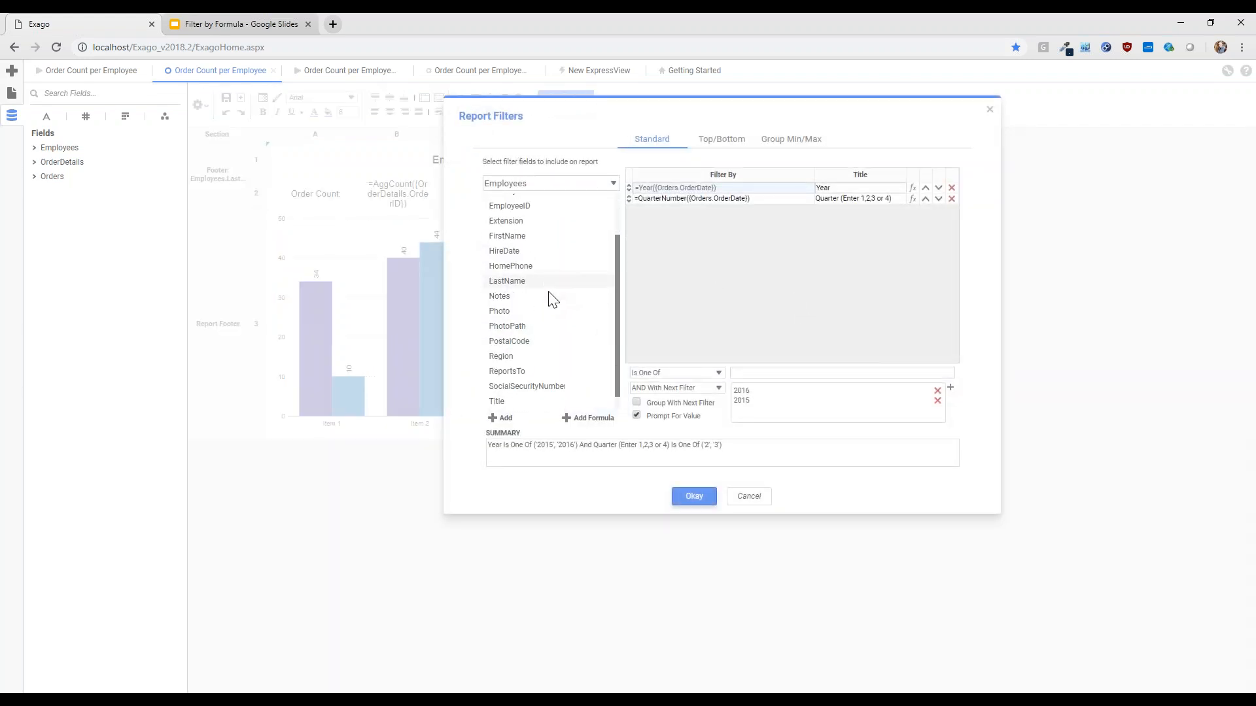
left_click(527, 183)
left_click(512, 218)
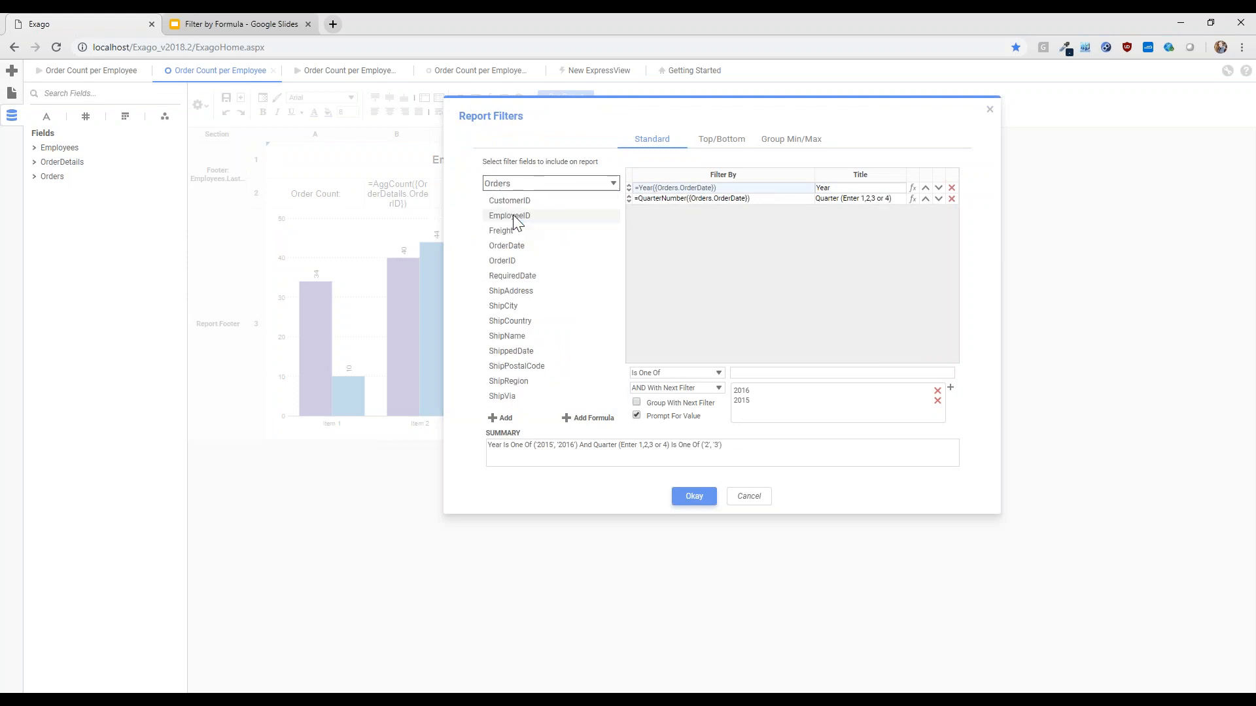
left_click_drag(517, 247, 802, 250)
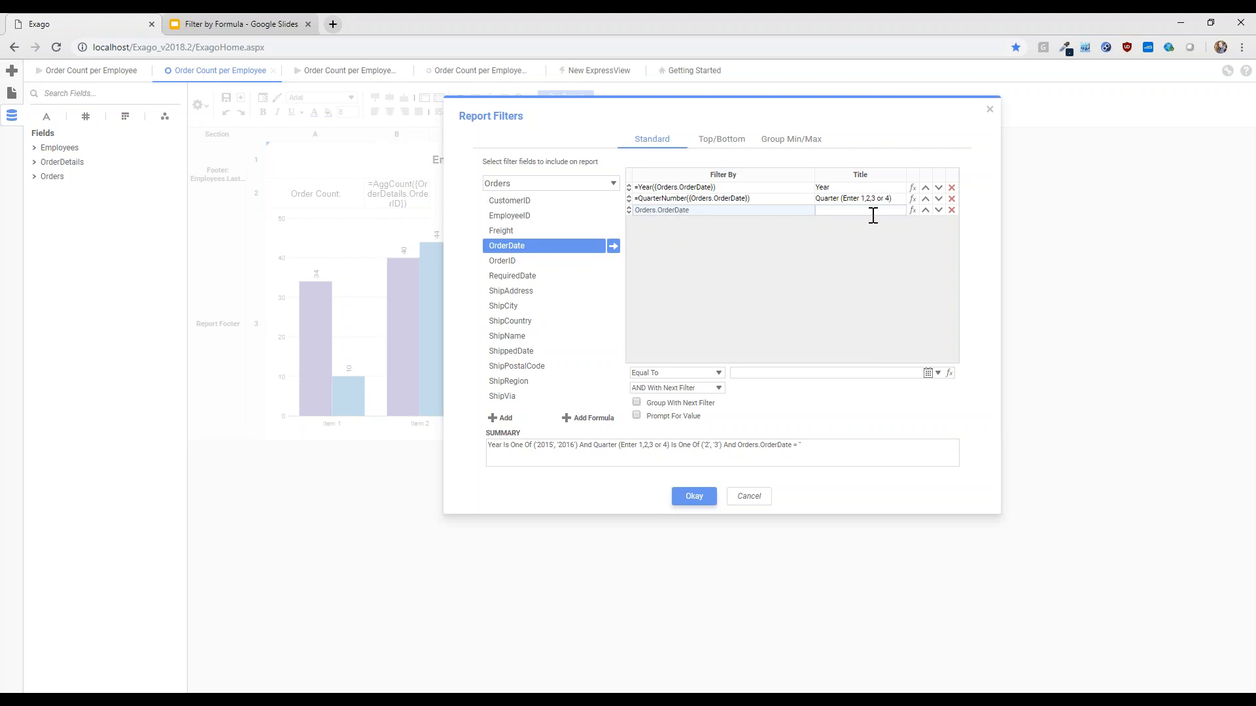
Try to replace the new OrderDate filter's formula with Year applied to the order date
left_click(912, 212)
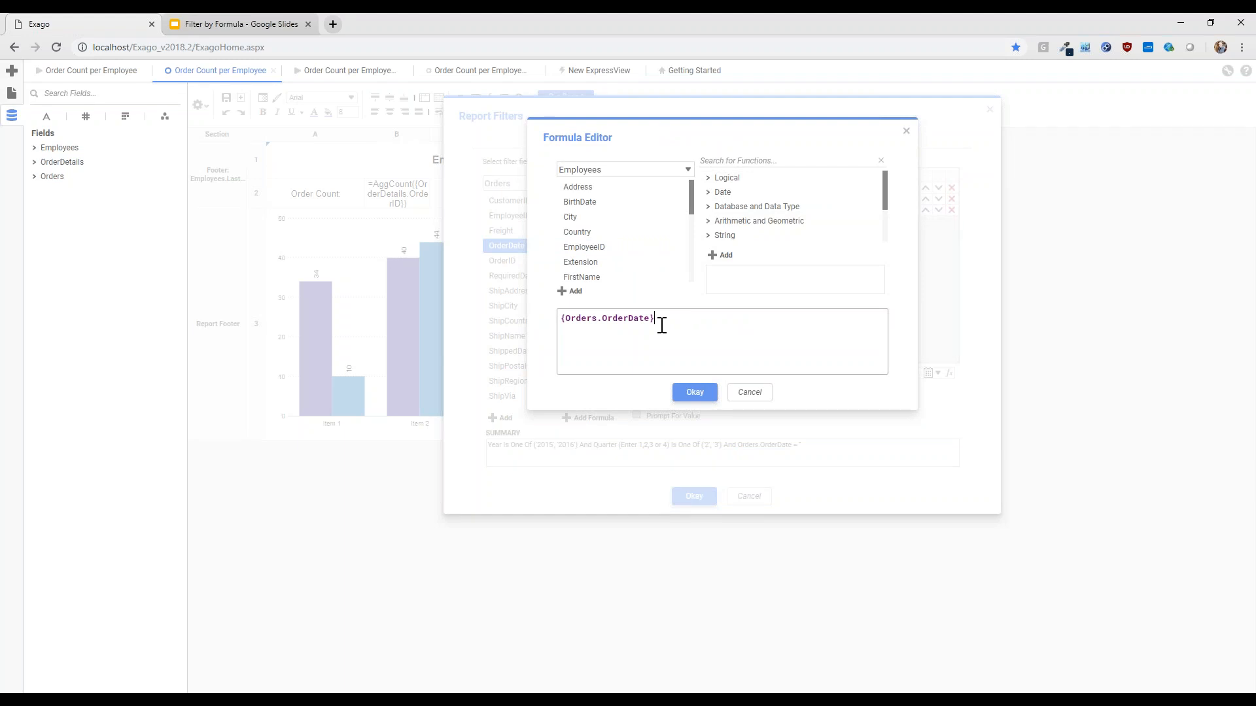
left_click_drag(681, 323, 492, 315)
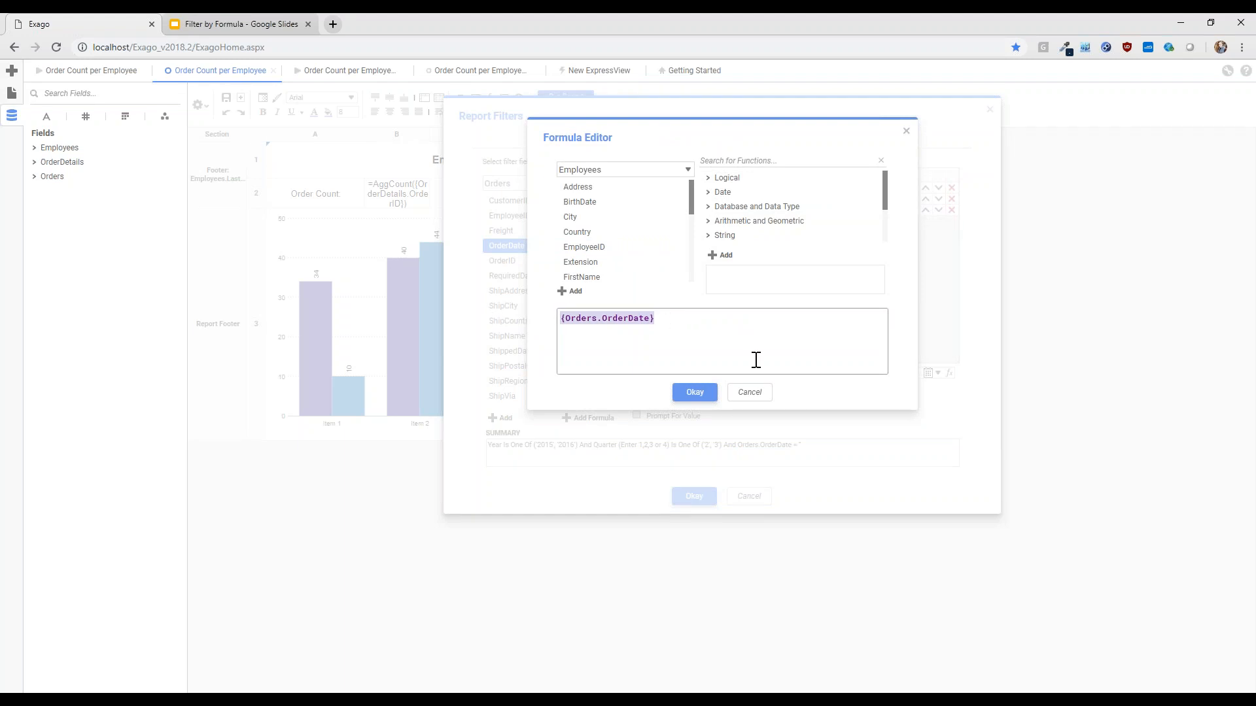
type("Year(order")
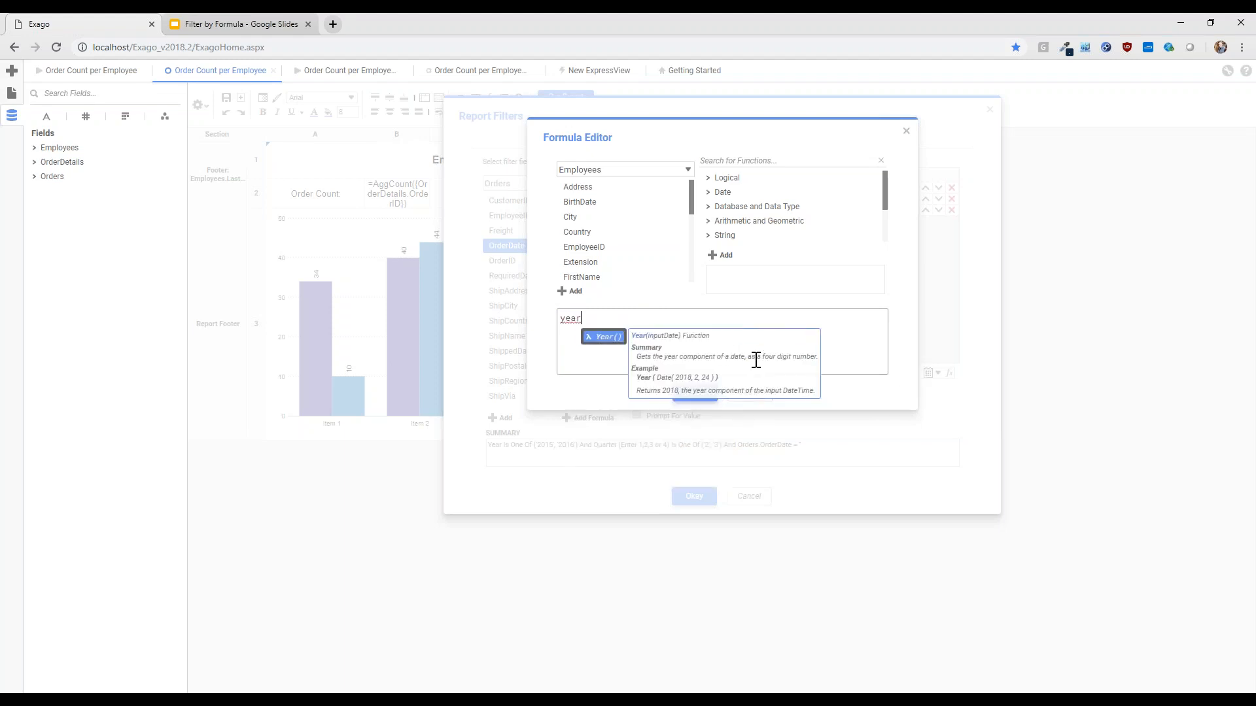
type("date")
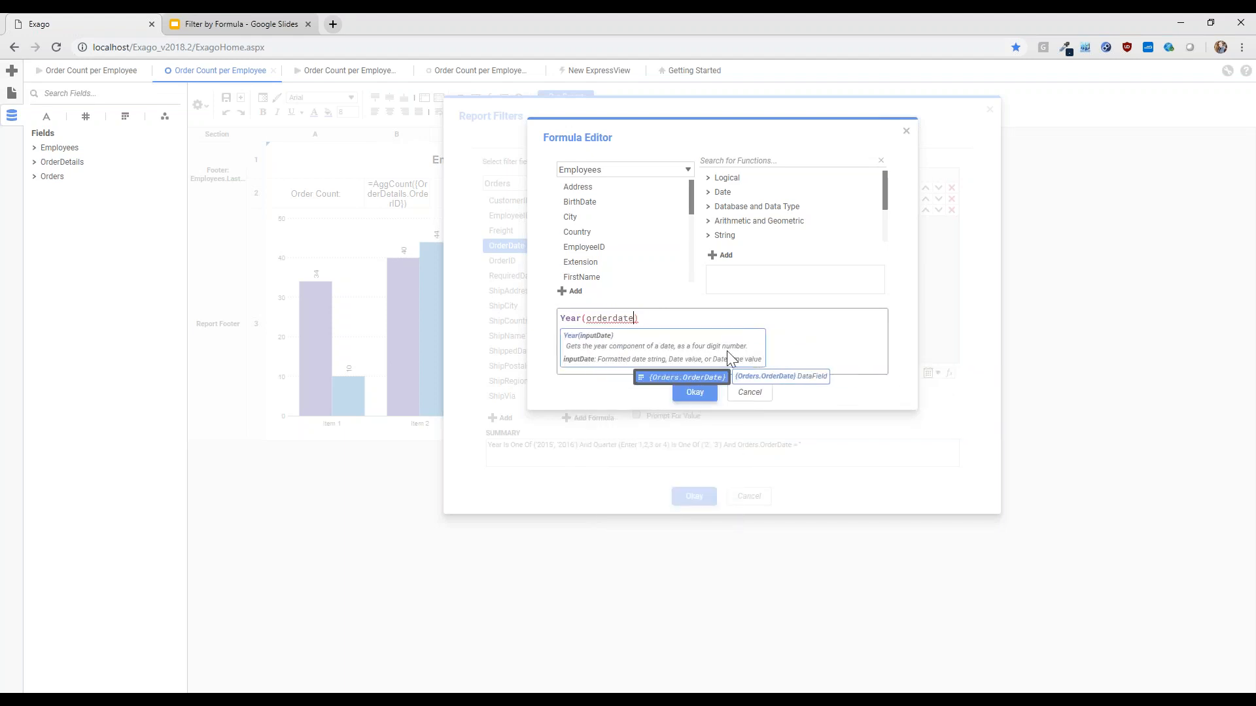
left_click(756, 399)
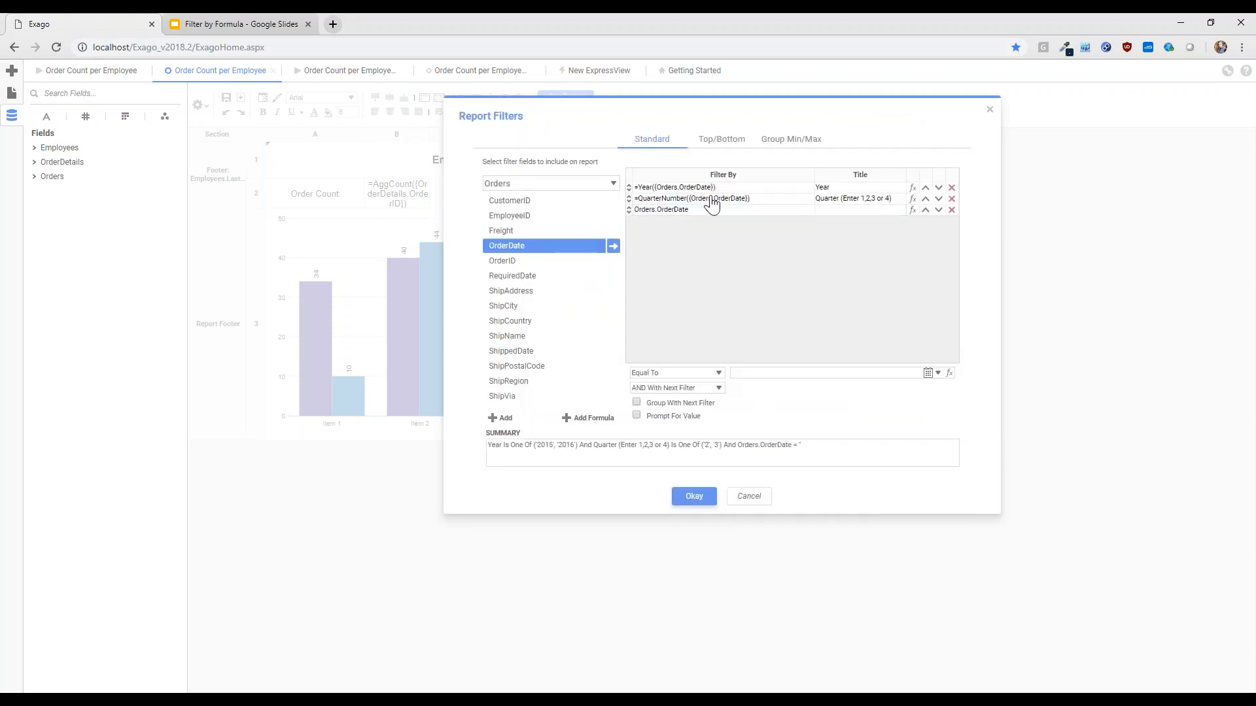
Inspect the title of the Year filter, remove the added OrderDate filter, and leave the report filters without saving
left_click(778, 188)
left_click(825, 189)
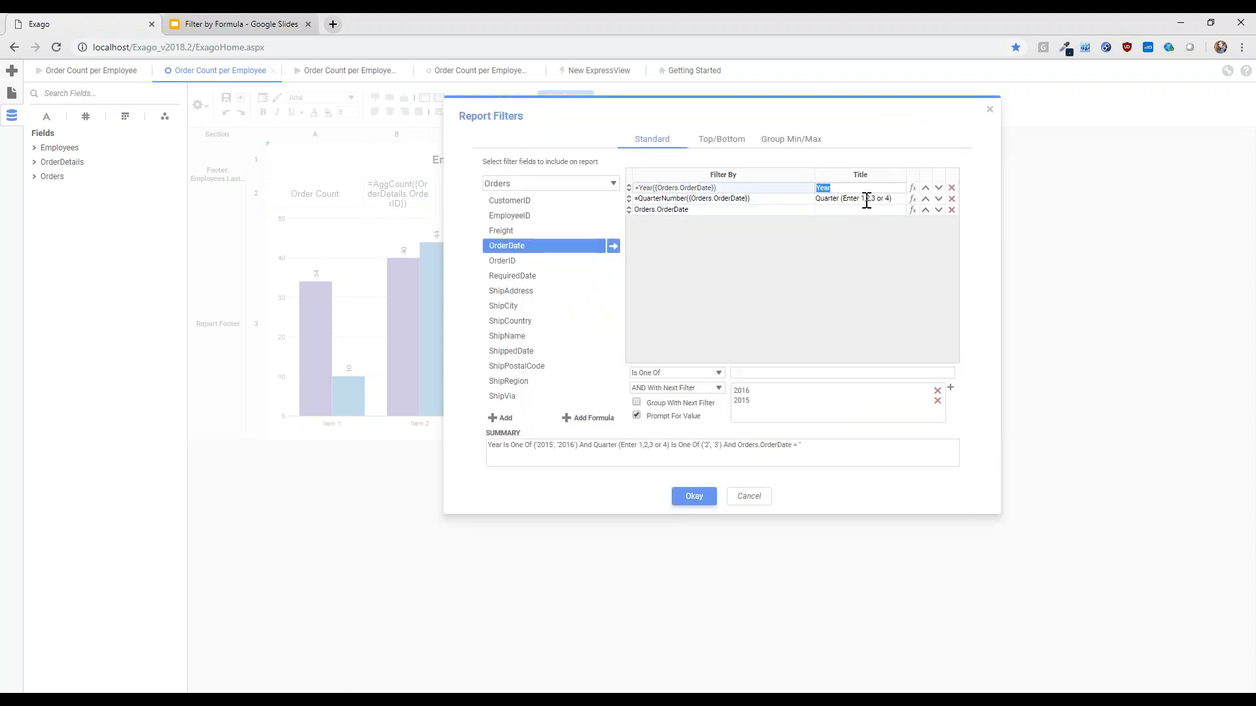
left_click(853, 276)
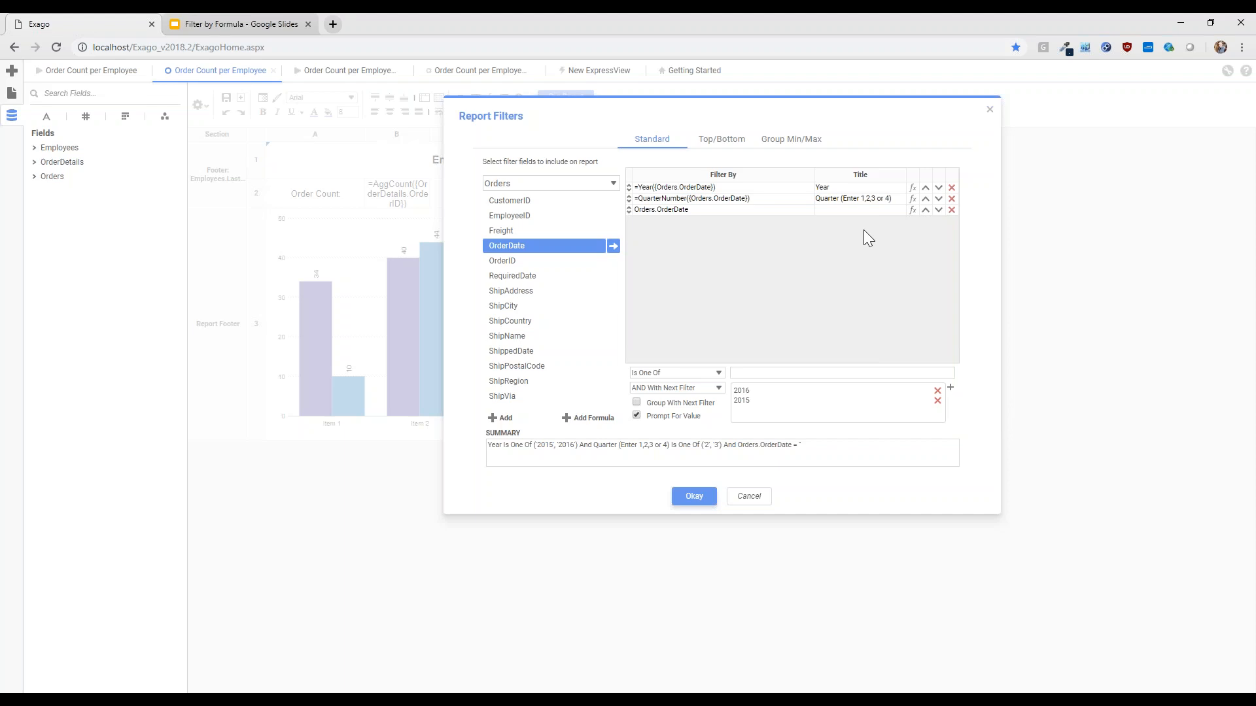
left_click(952, 209)
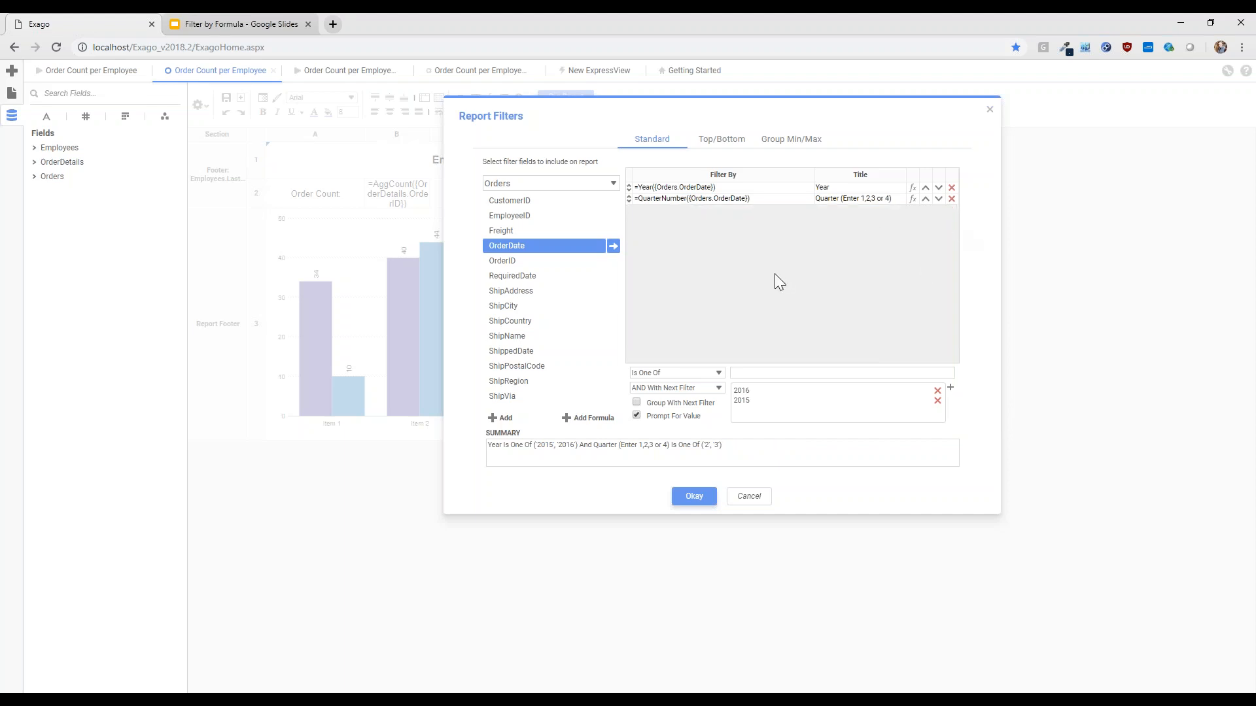
left_click(749, 497)
Open the interactive filters in the Report Viewer Options and inspect the settings of the Year and QuarterNumber formula filters
left_click(200, 105)
mouse_move(235, 234)
left_click(297, 254)
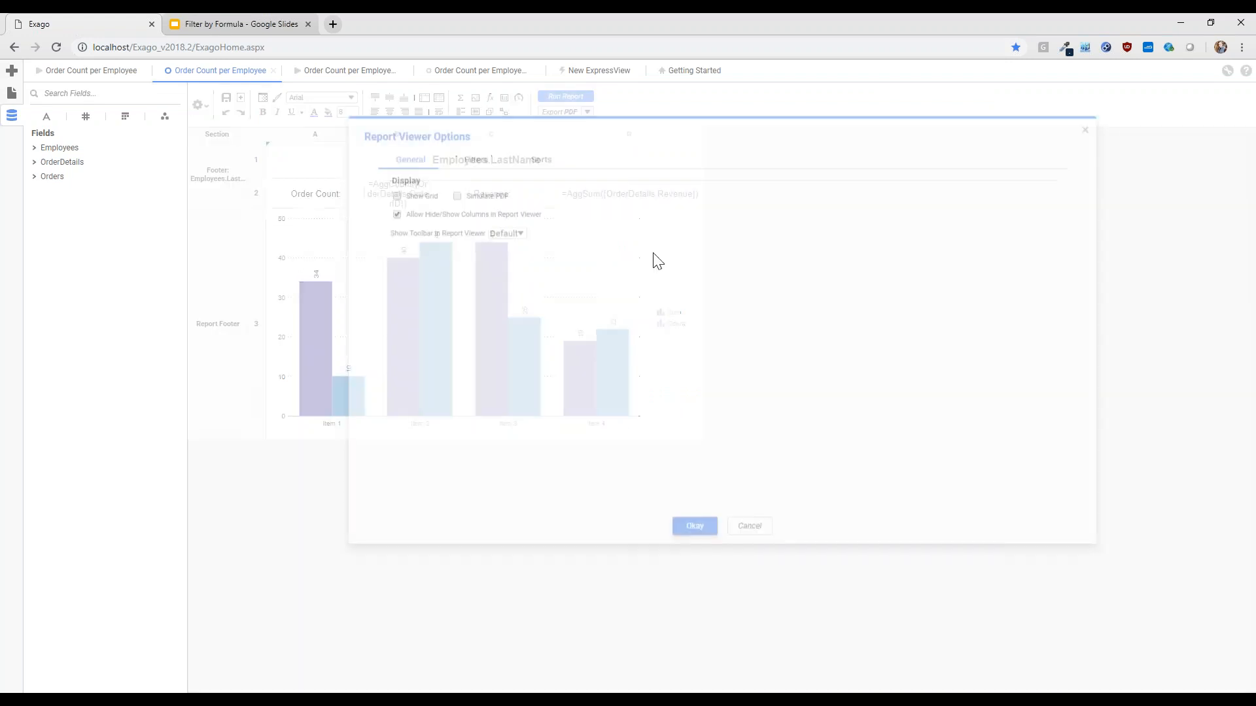
left_click(477, 157)
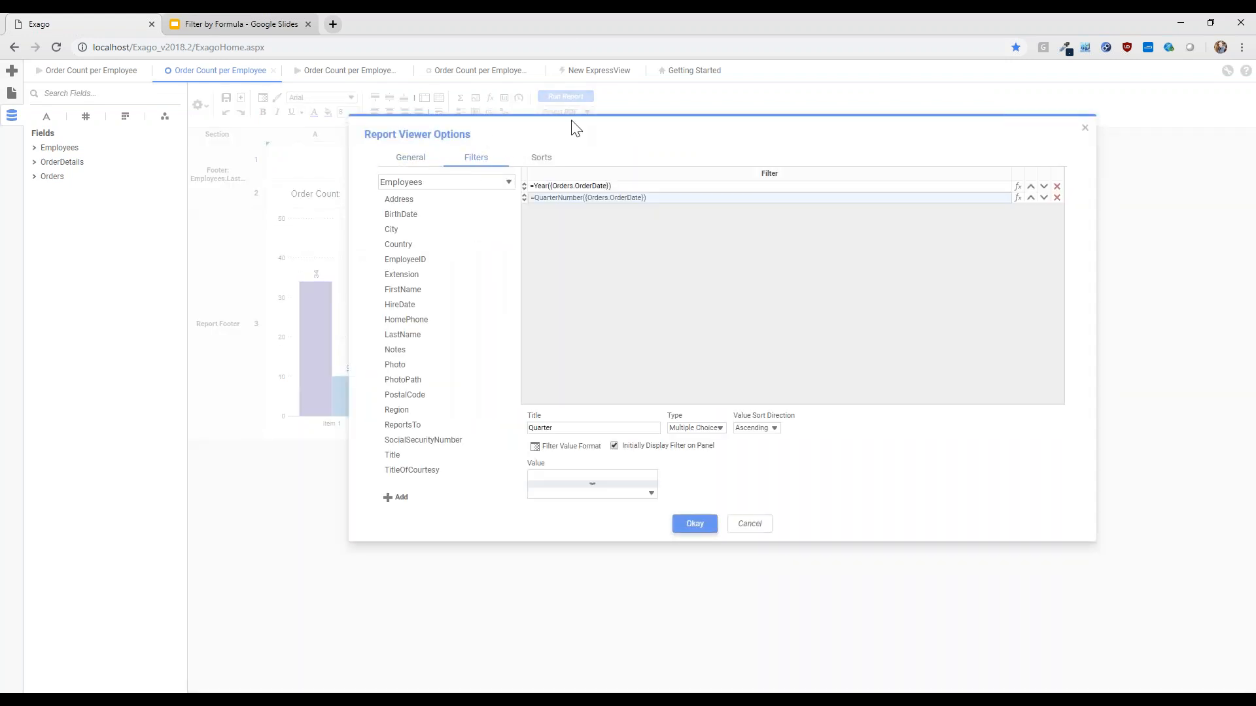
left_click(614, 186)
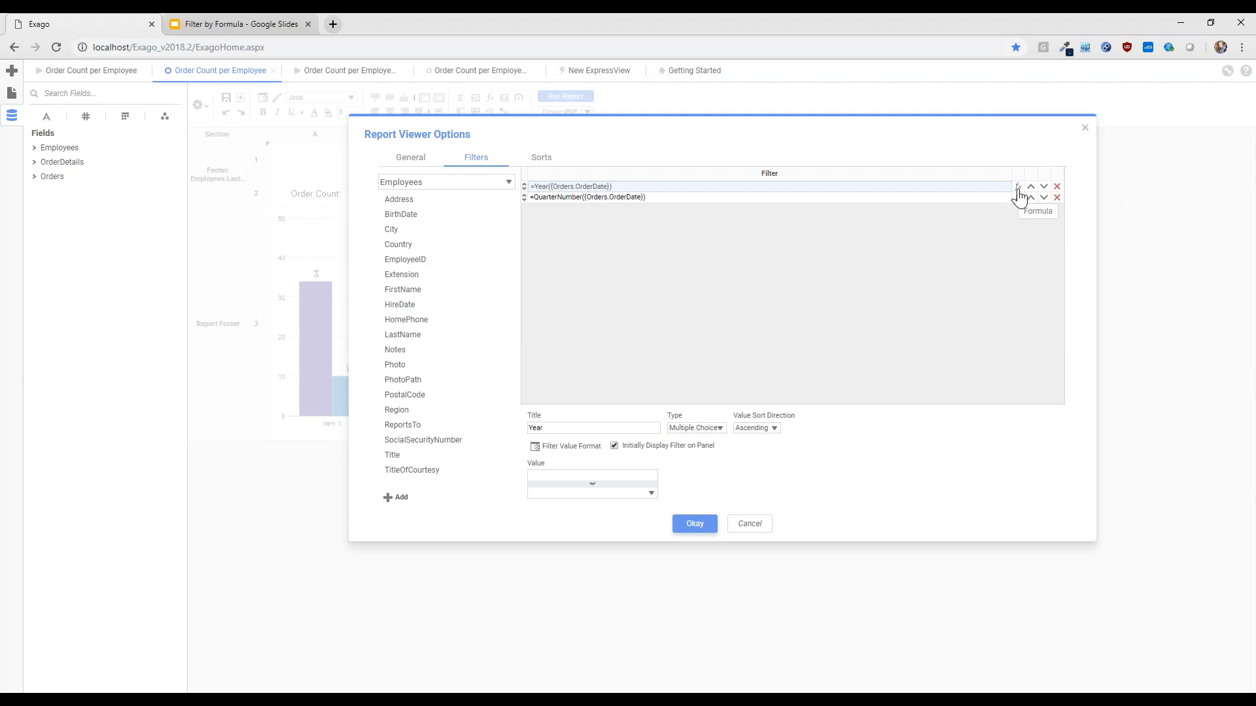
left_click(619, 199)
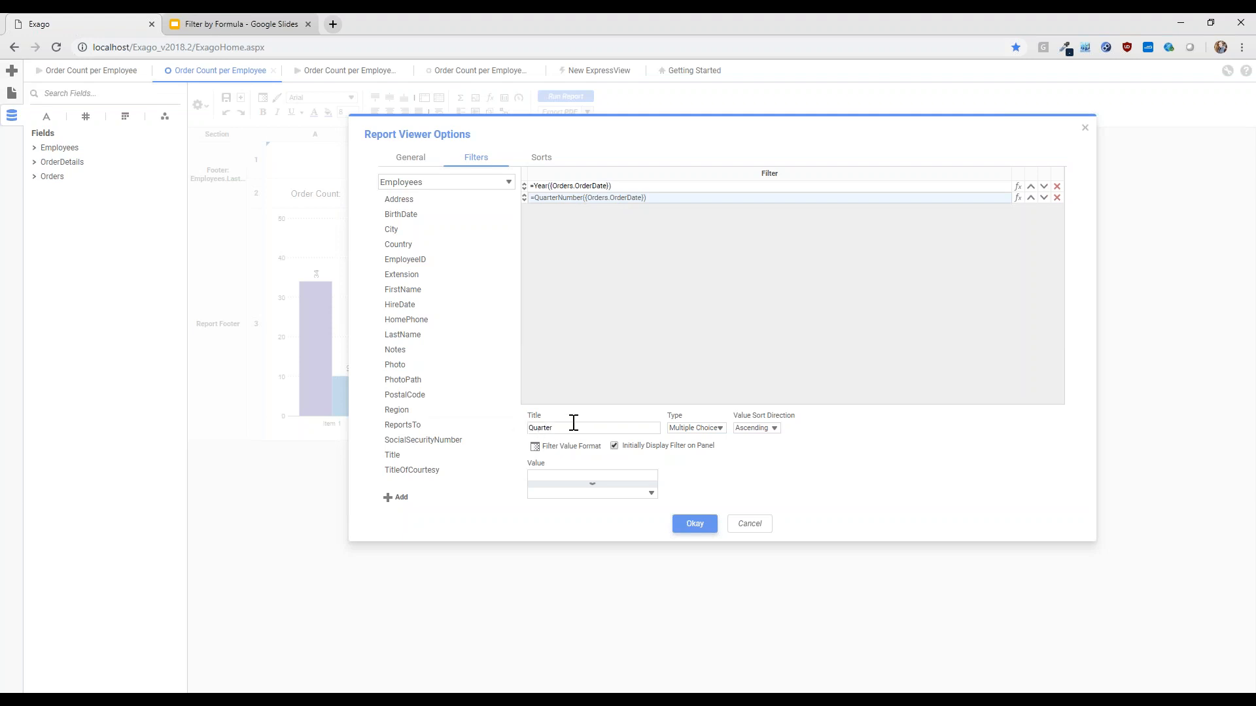
Compare the Year and Quarter filters in the Order Count per Employee output with their definitions in the Report Viewer Options
left_click(56, 72)
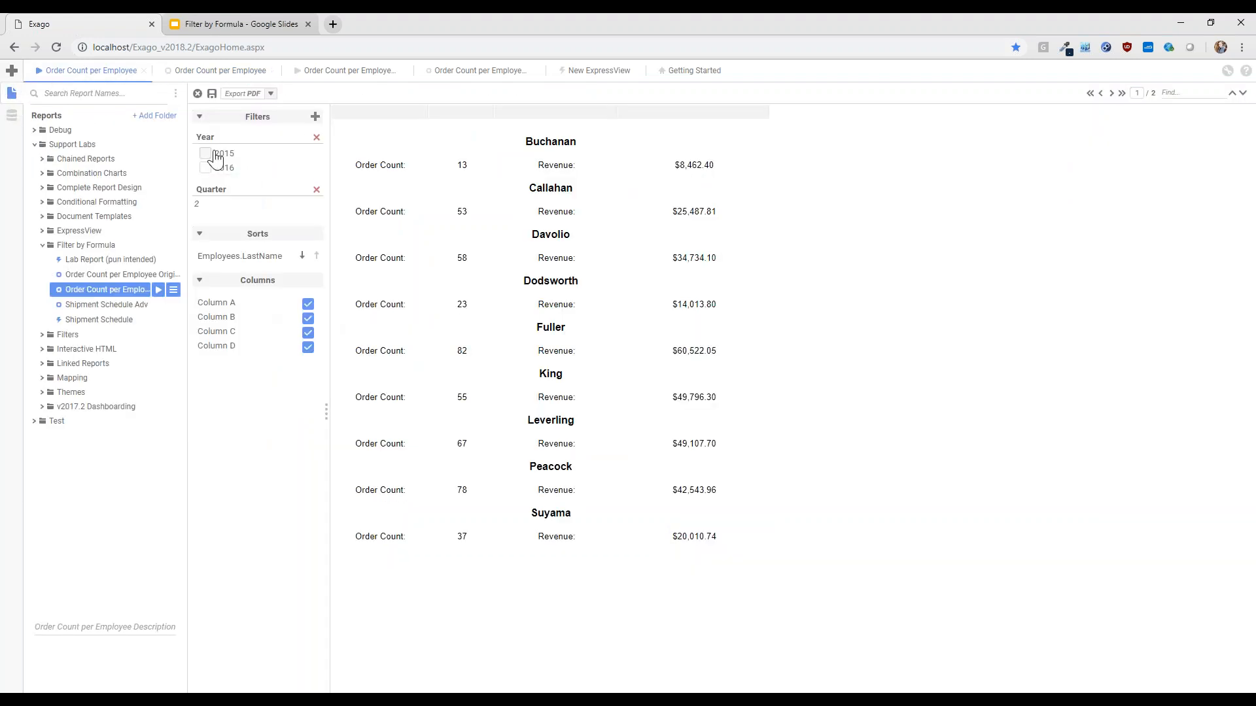
left_click(208, 71)
left_click(704, 387)
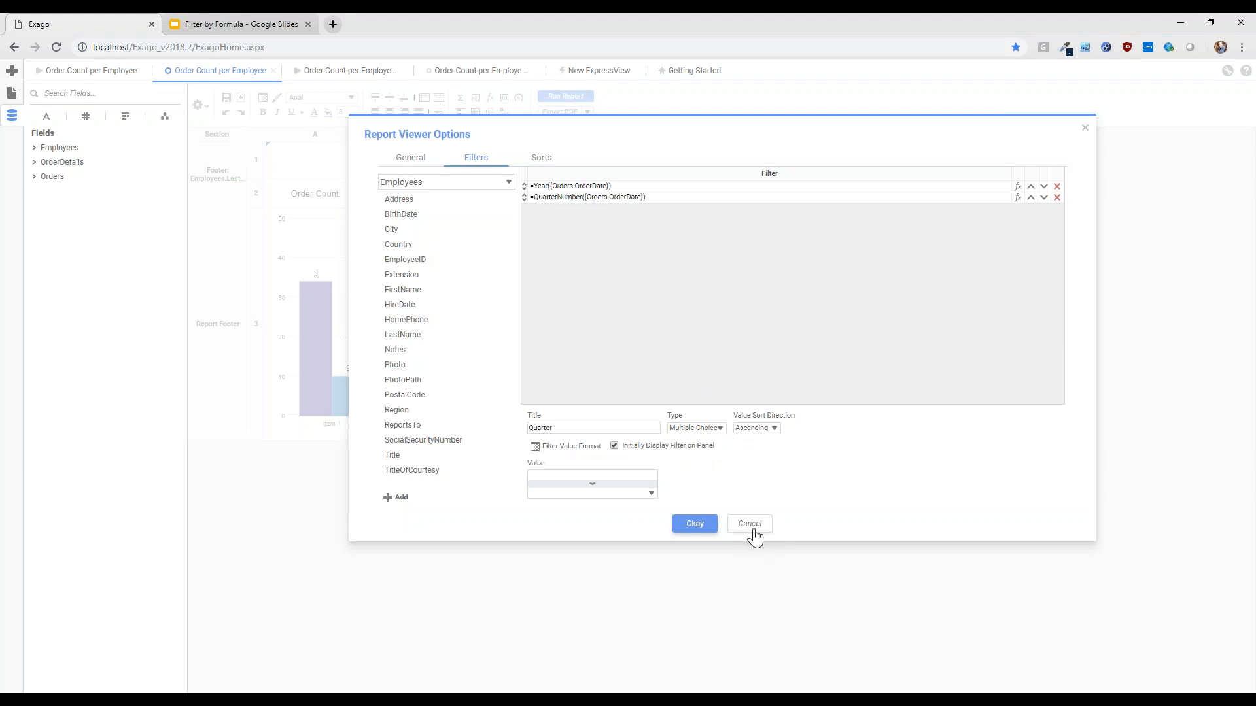
left_click(77, 78)
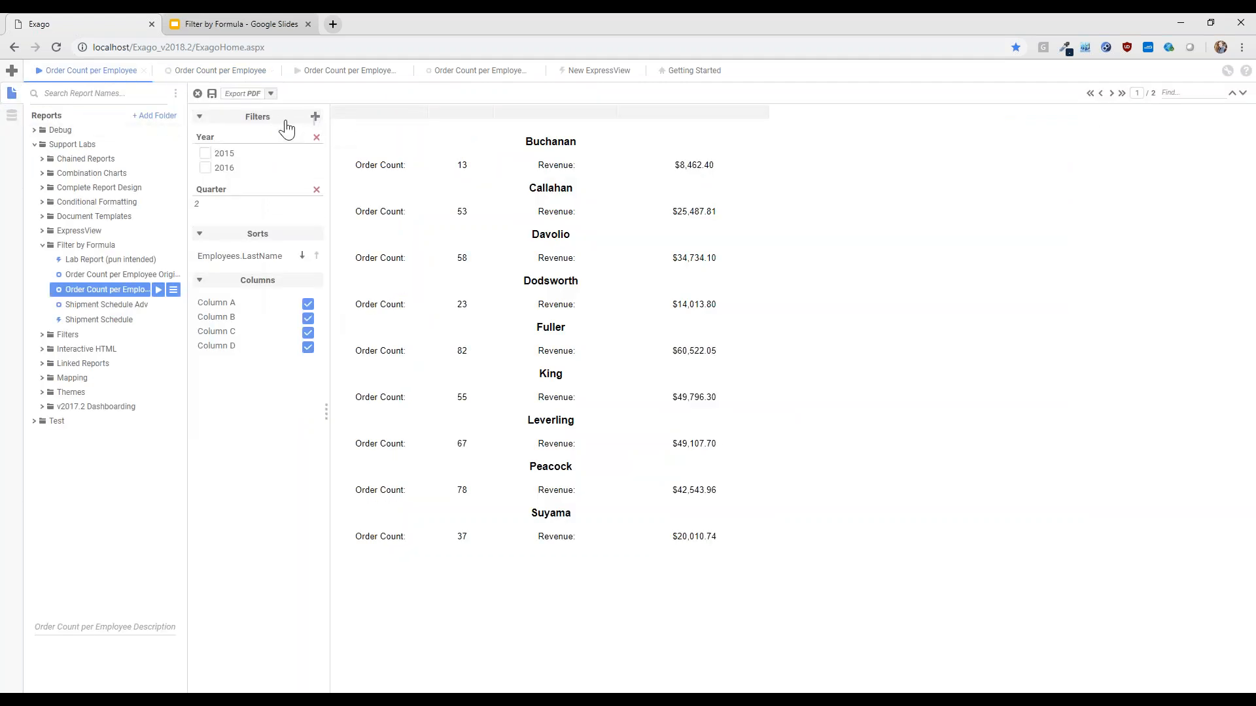
left_click(228, 73)
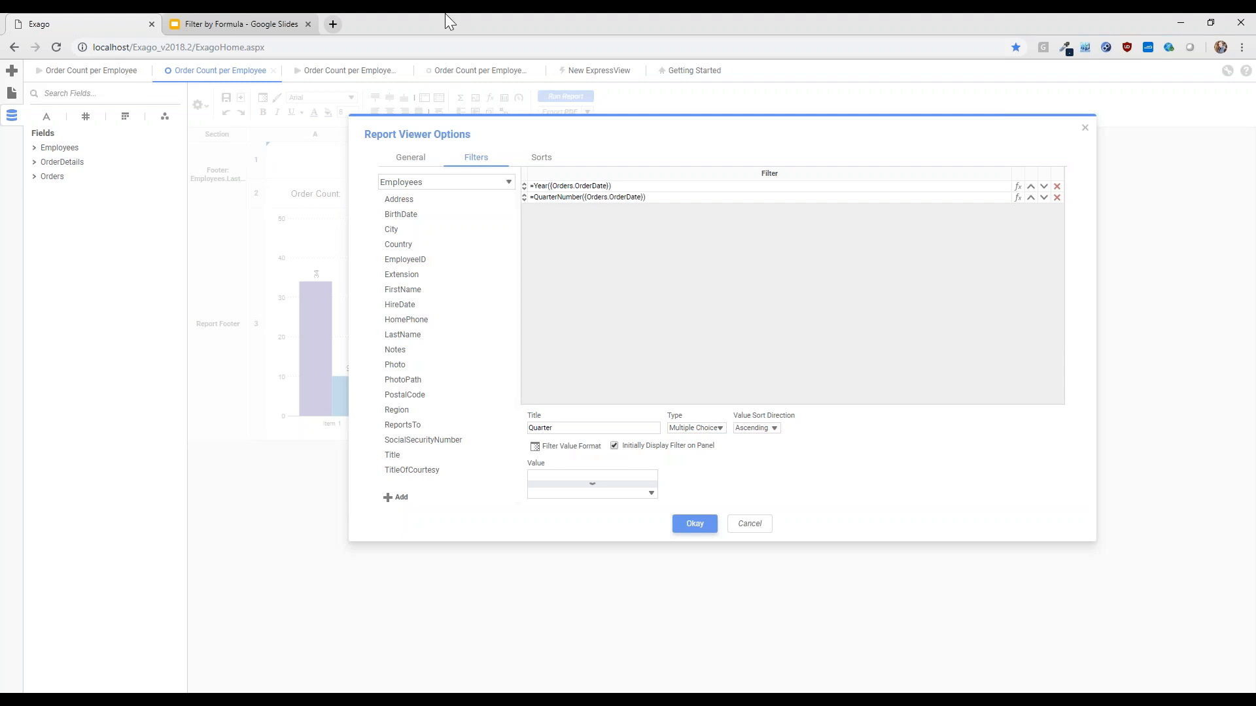
Switch to the Filter by Formula presentation in Google Slides and present the Next Lab slide full screen
left_click(229, 23)
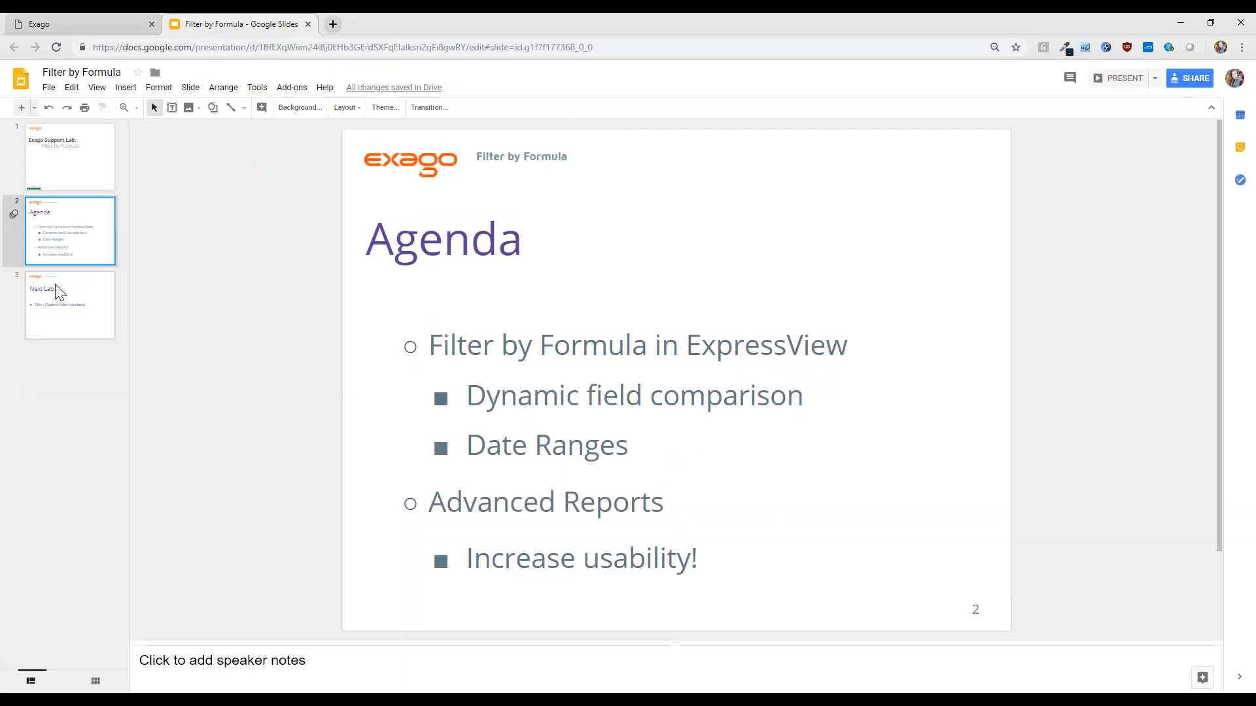
left_click(74, 316)
left_click(96, 87)
left_click(118, 107)
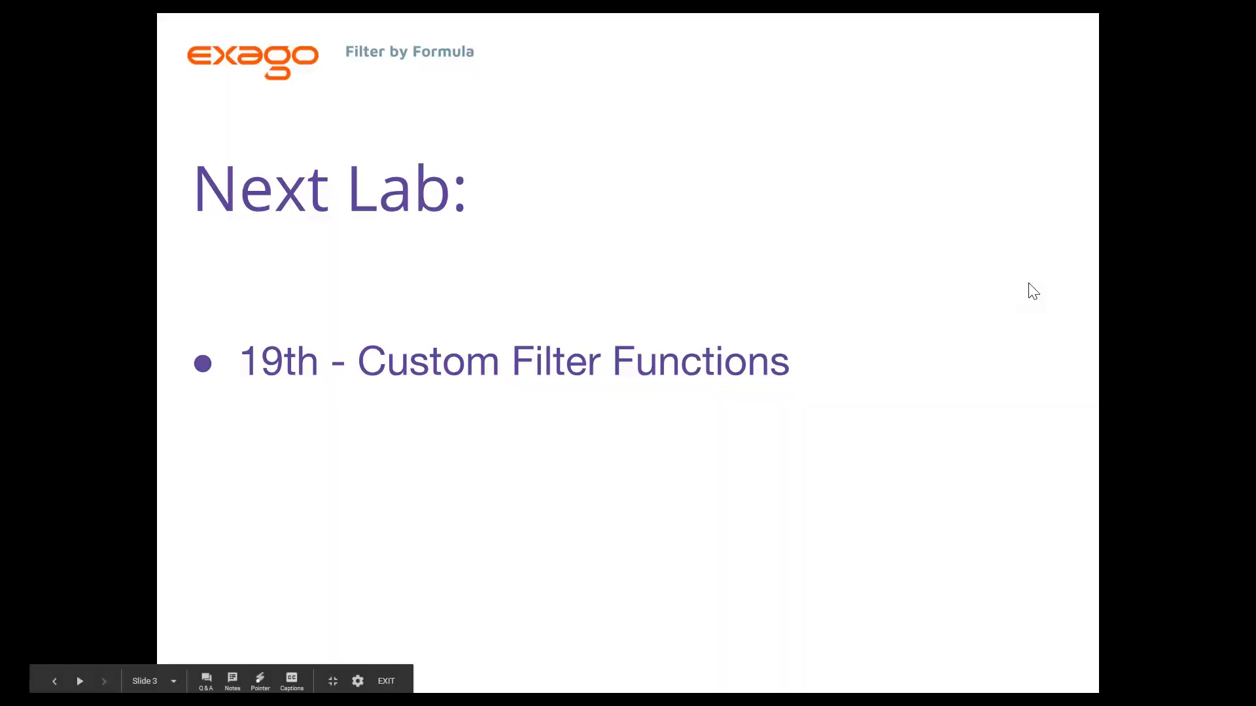